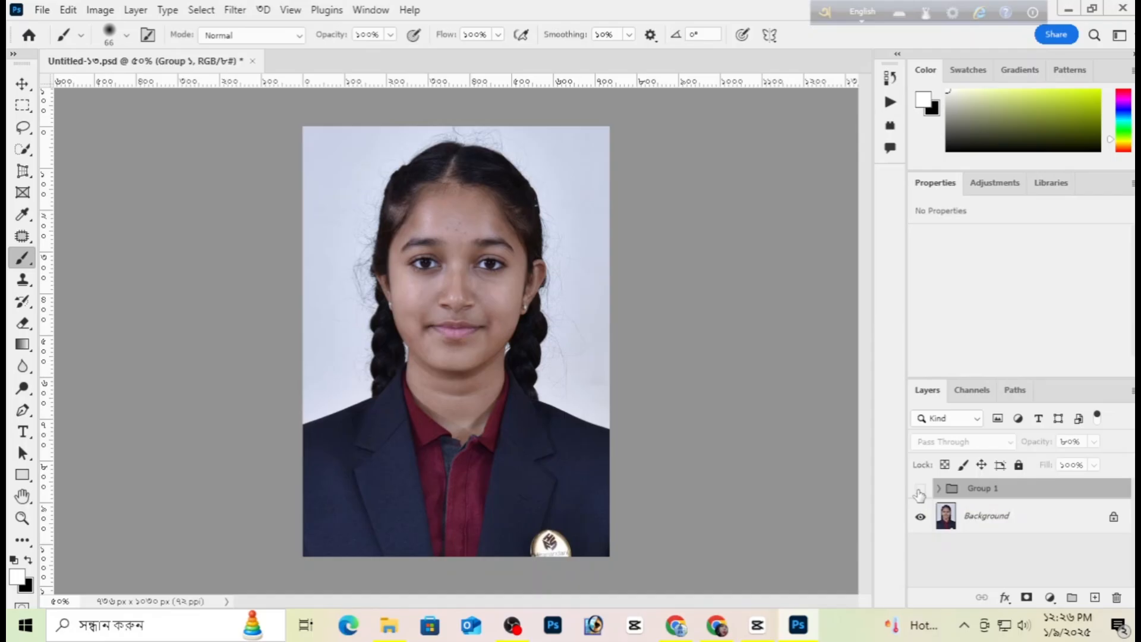
# Step: Compare the portrait with Group 1 shown and hidden, and delete the group
pyautogui.click(920, 489)
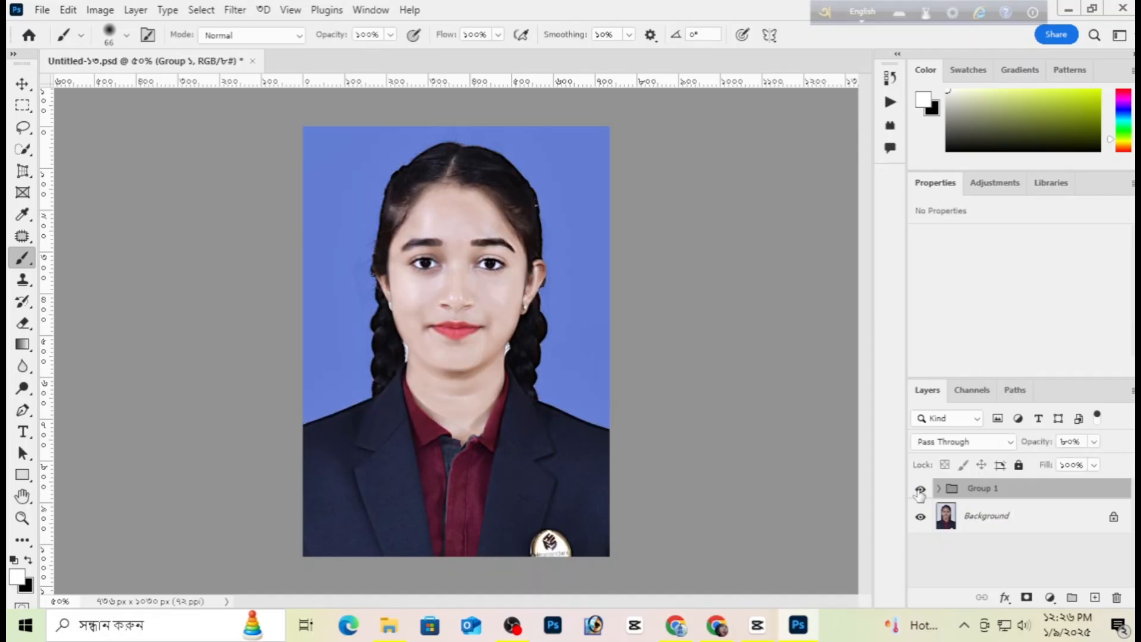
pyautogui.click(919, 490)
pyautogui.moveTo(1019, 497); pyautogui.dragTo(1116, 597)
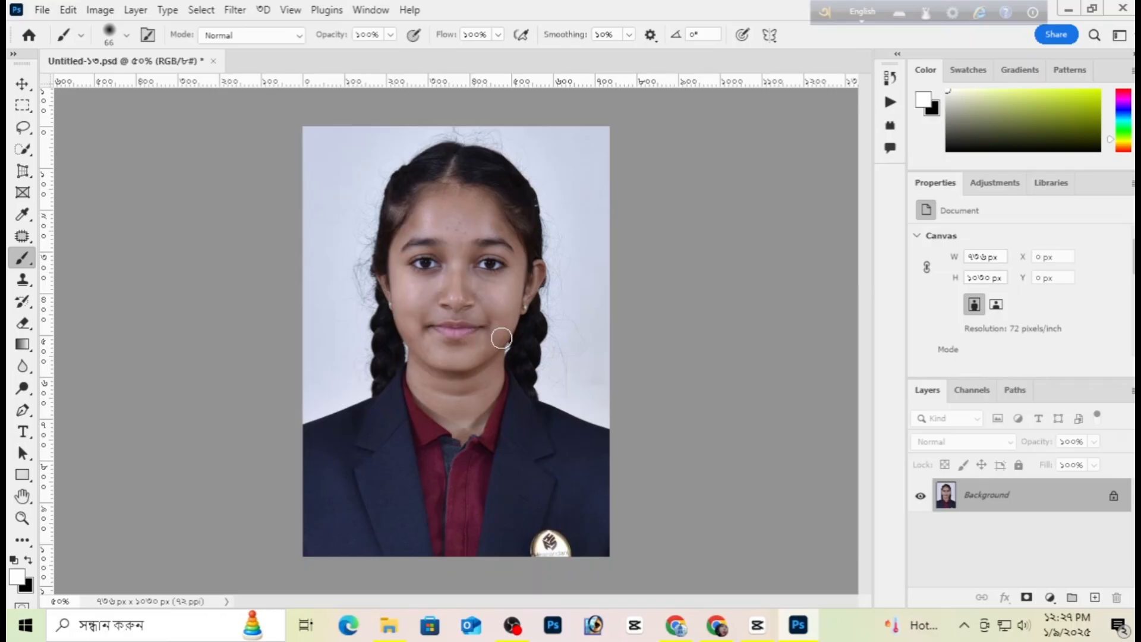
# Step: Duplicate the Background layer and set the copy's blend mode to Screen
pyautogui.click(22, 84)
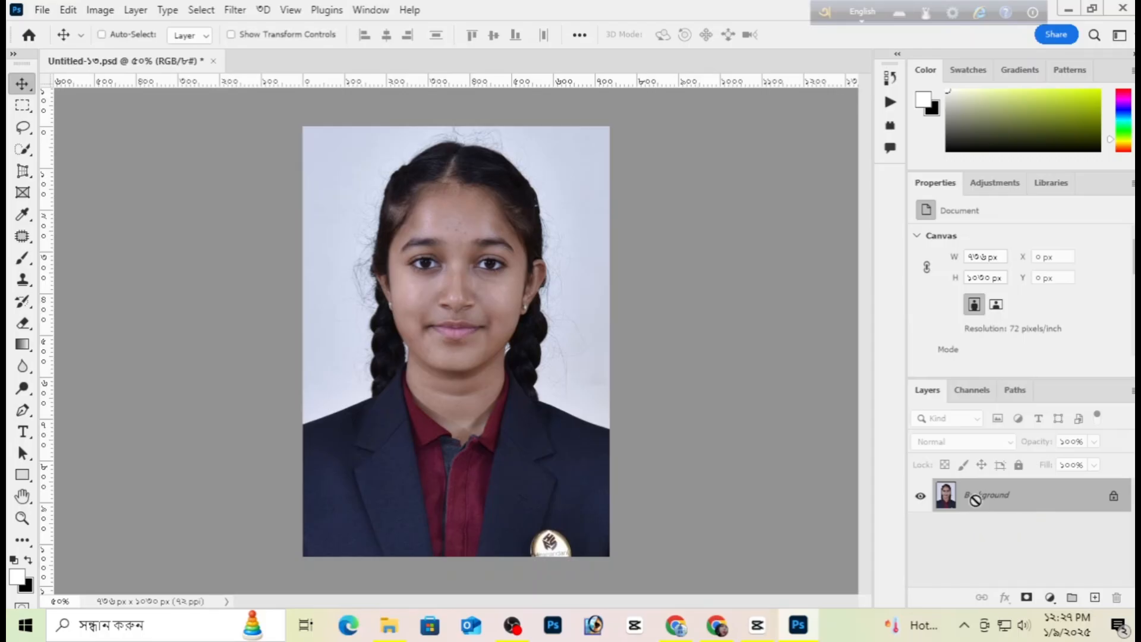
pyautogui.hotkey('ctrl', 'j')
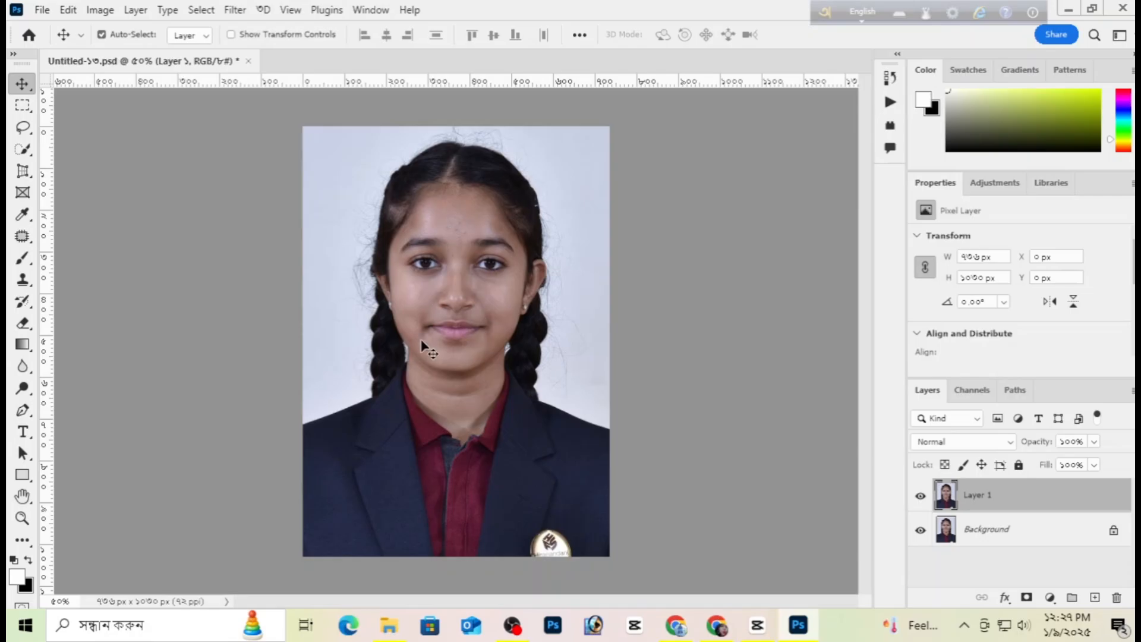
pyautogui.click(943, 443)
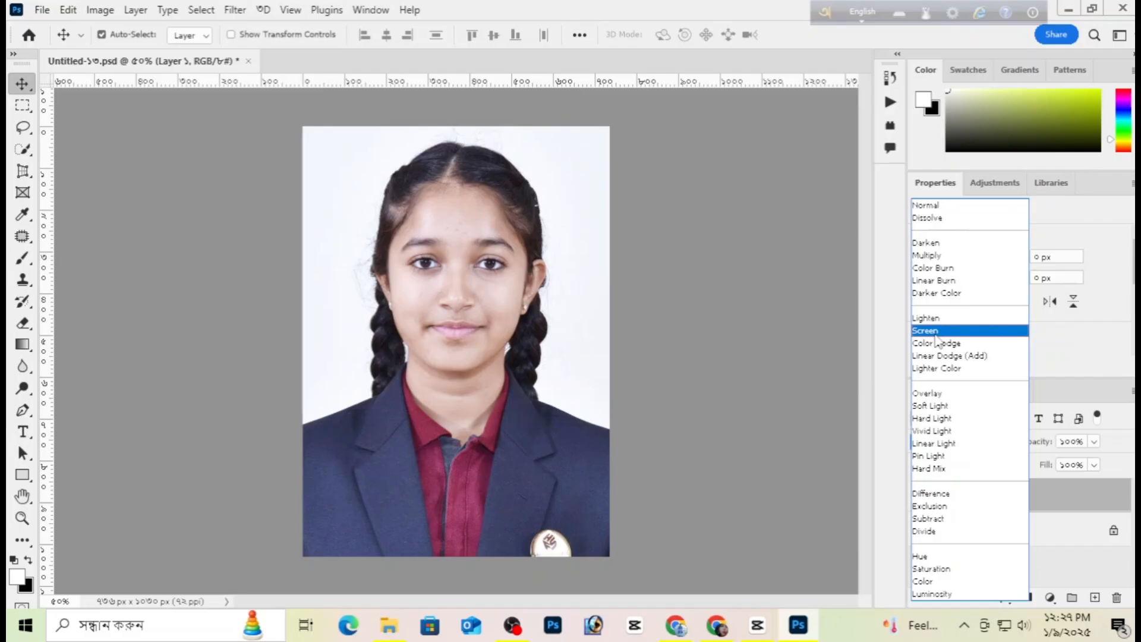
pyautogui.click(938, 331)
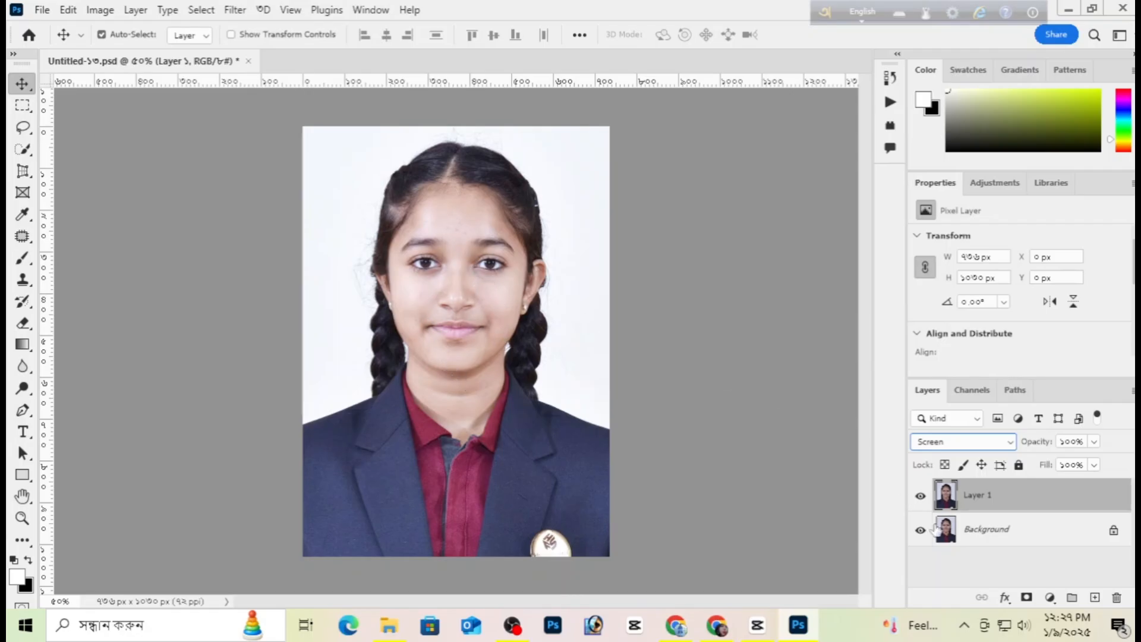
# Step: Add a black mask to Layer 1 and paint white over the face and neck with the 66 px soft brush
pyautogui.keyDown('alt'); pyautogui.click(1027, 598); pyautogui.keyUp('alt')
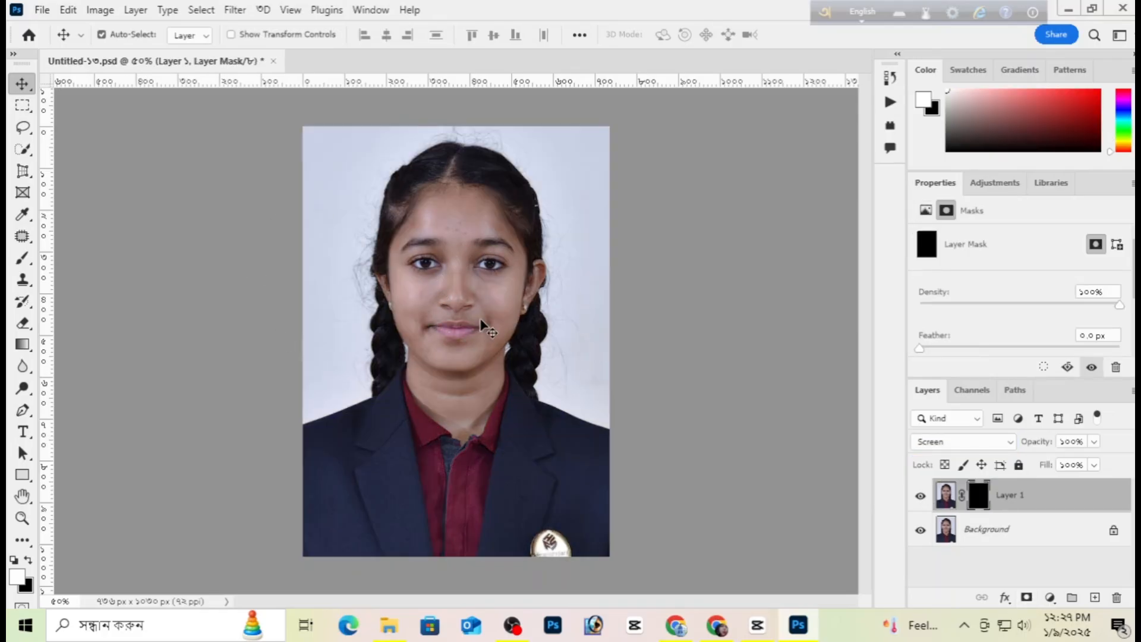
pyautogui.click(22, 259)
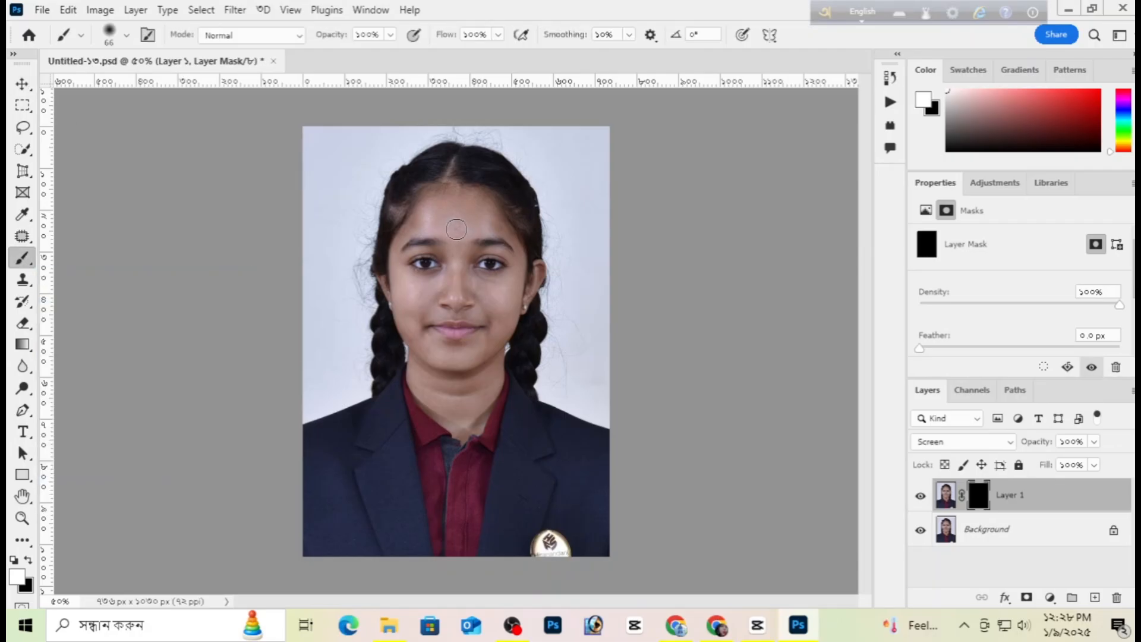
pyautogui.scroll(4, 458, 229)
pyautogui.moveTo(467, 192)
pyautogui.mouseDown()
pyautogui.moveTo(407, 184)
pyautogui.moveTo(450, 160)
pyautogui.moveTo(415, 158)
pyautogui.moveTo(431, 146)
pyautogui.moveTo(357, 227)
pyautogui.moveTo(350, 289)
pyautogui.moveTo(383, 438)
pyautogui.moveTo(415, 293)
pyautogui.moveTo(381, 286)
pyautogui.moveTo(387, 295)
pyautogui.moveTo(426, 194)
pyautogui.moveTo(462, 341)
pyautogui.moveTo(442, 162)
pyautogui.moveTo(427, 148)
pyautogui.moveTo(444, 140)
pyautogui.moveTo(537, 195)
pyautogui.moveTo(572, 272)
pyautogui.moveTo(567, 390)
pyautogui.moveTo(508, 325)
pyautogui.moveTo(483, 412)
pyautogui.moveTo(517, 270)
pyautogui.moveTo(504, 207)
pyautogui.moveTo(465, 230)
pyautogui.moveTo(515, 323)
pyautogui.moveTo(552, 231)
pyautogui.moveTo(603, 309)
pyautogui.moveTo(614, 299)
pyautogui.moveTo(594, 355)
pyautogui.mouseUp()
pyautogui.scroll(-2, 509, 361)
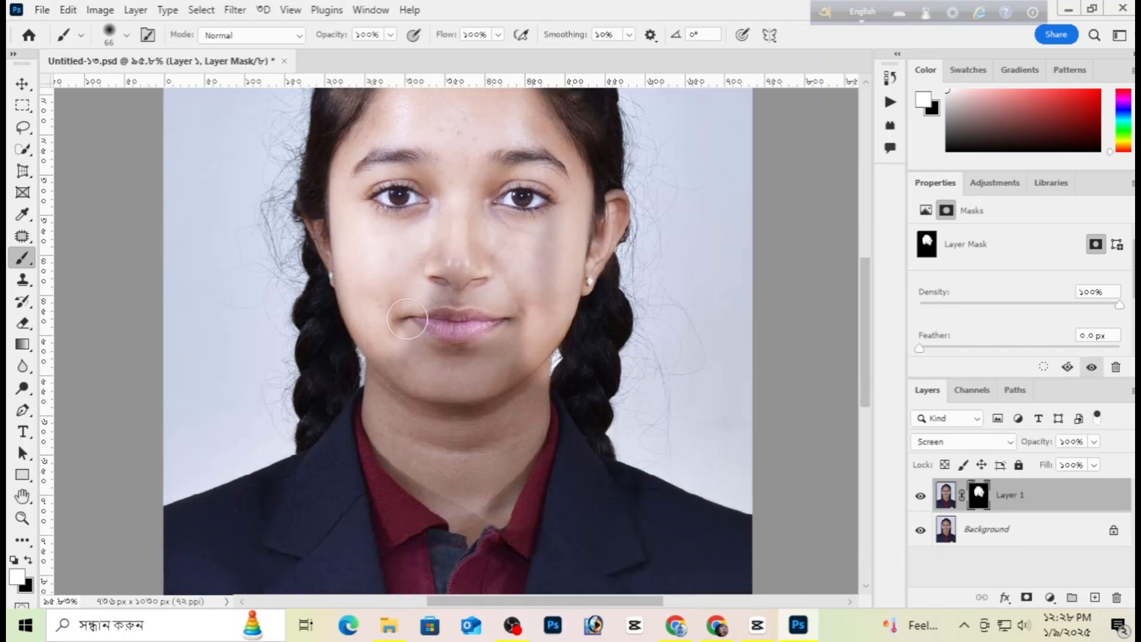
pyautogui.moveTo(408, 318)
pyautogui.mouseDown()
pyautogui.moveTo(446, 297)
pyautogui.moveTo(428, 306)
pyautogui.moveTo(424, 295)
pyautogui.moveTo(467, 241)
pyautogui.moveTo(495, 294)
pyautogui.moveTo(544, 298)
pyautogui.moveTo(497, 424)
pyautogui.moveTo(546, 254)
pyautogui.moveTo(546, 187)
pyautogui.moveTo(553, 343)
pyautogui.moveTo(448, 373)
pyautogui.moveTo(409, 340)
pyautogui.moveTo(382, 371)
pyautogui.moveTo(399, 463)
pyautogui.moveTo(383, 445)
pyautogui.moveTo(460, 517)
pyautogui.moveTo(496, 513)
pyautogui.moveTo(482, 518)
pyautogui.moveTo(533, 413)
pyautogui.moveTo(503, 489)
pyautogui.moveTo(531, 387)
pyautogui.moveTo(395, 428)
pyautogui.moveTo(446, 470)
pyautogui.moveTo(496, 371)
pyautogui.mouseUp()
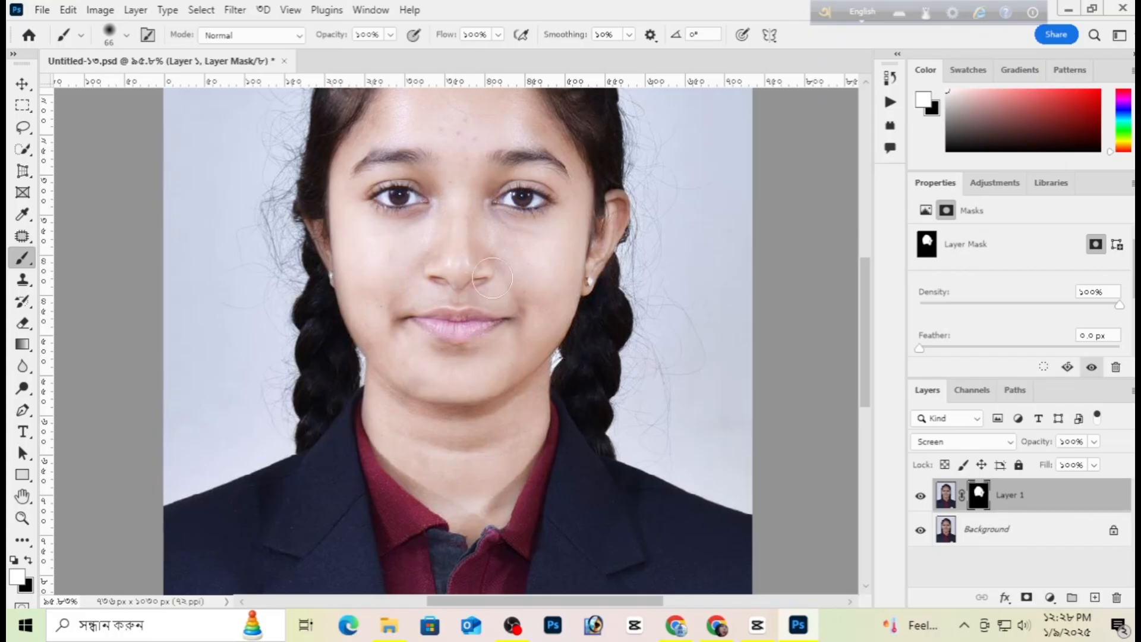
# Step: Paint black on Layer 1's mask over the eyebrow on the image's left side with a 20 px brush
pyautogui.scroll(1, 478, 297)
pyautogui.scroll(-4, 483, 299)
pyautogui.scroll(3, 482, 291)
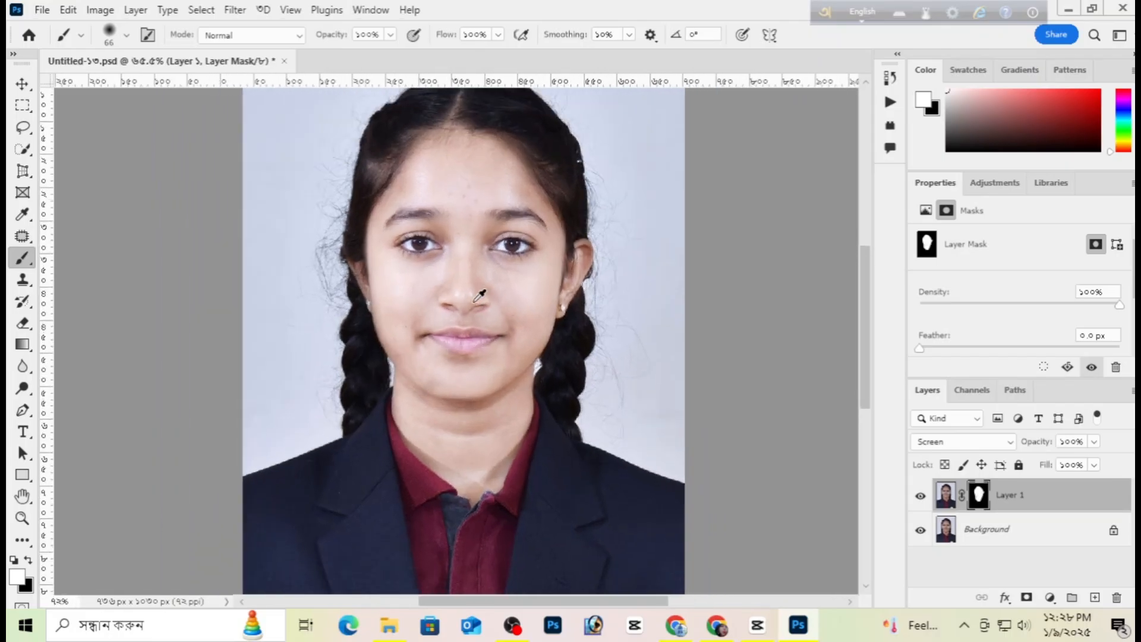
pyautogui.scroll(5, 378, 189)
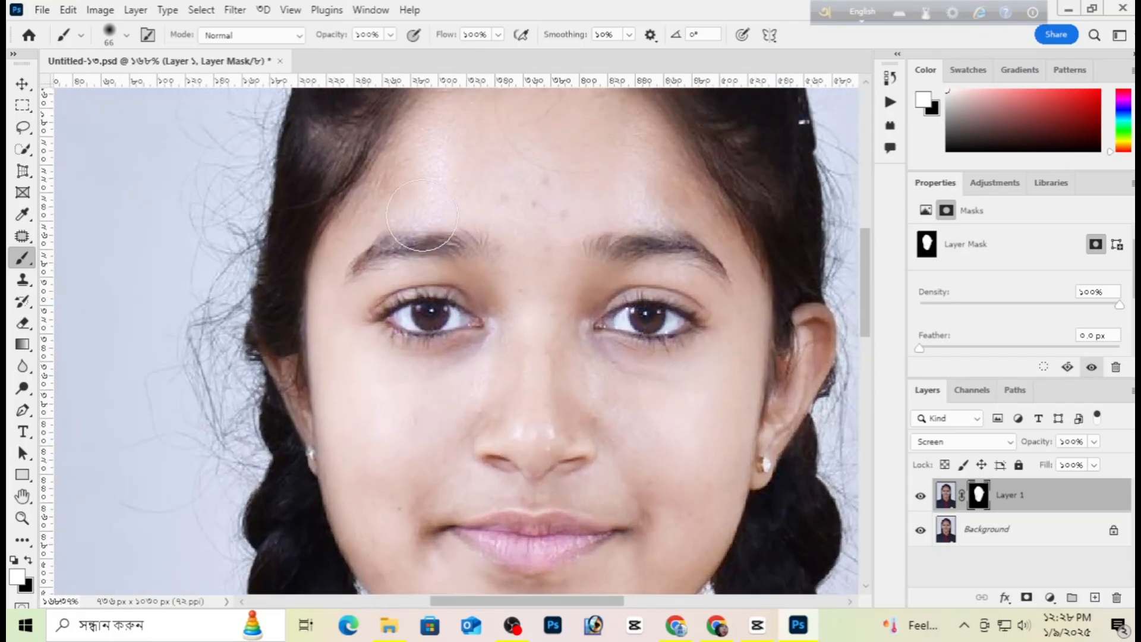
pyautogui.scroll(2, 427, 262)
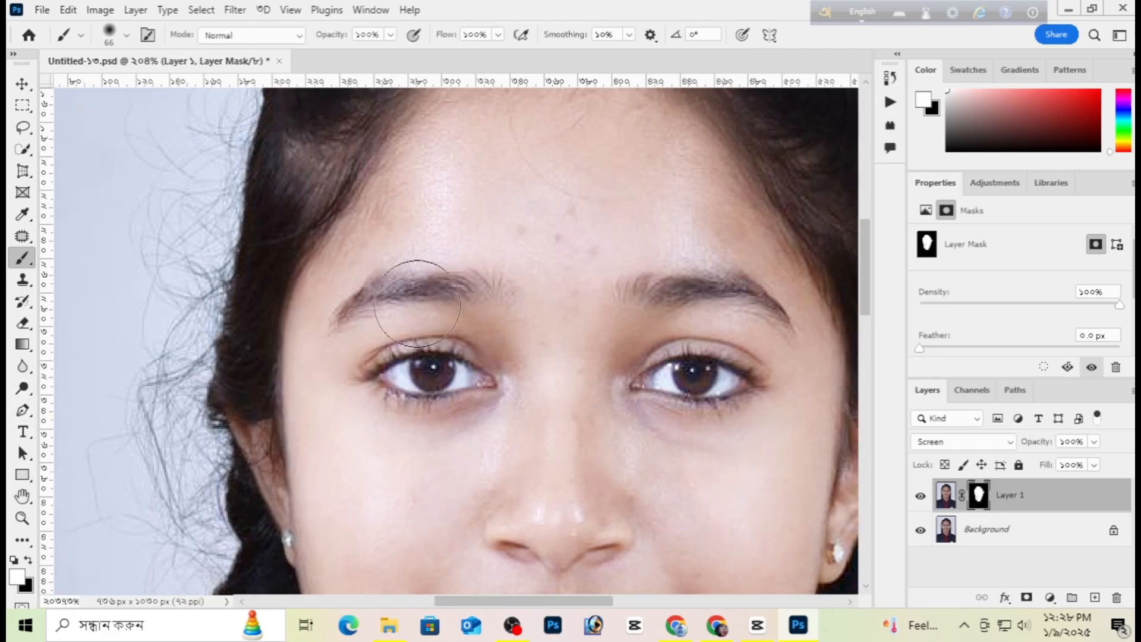
pyautogui.click(28, 561)
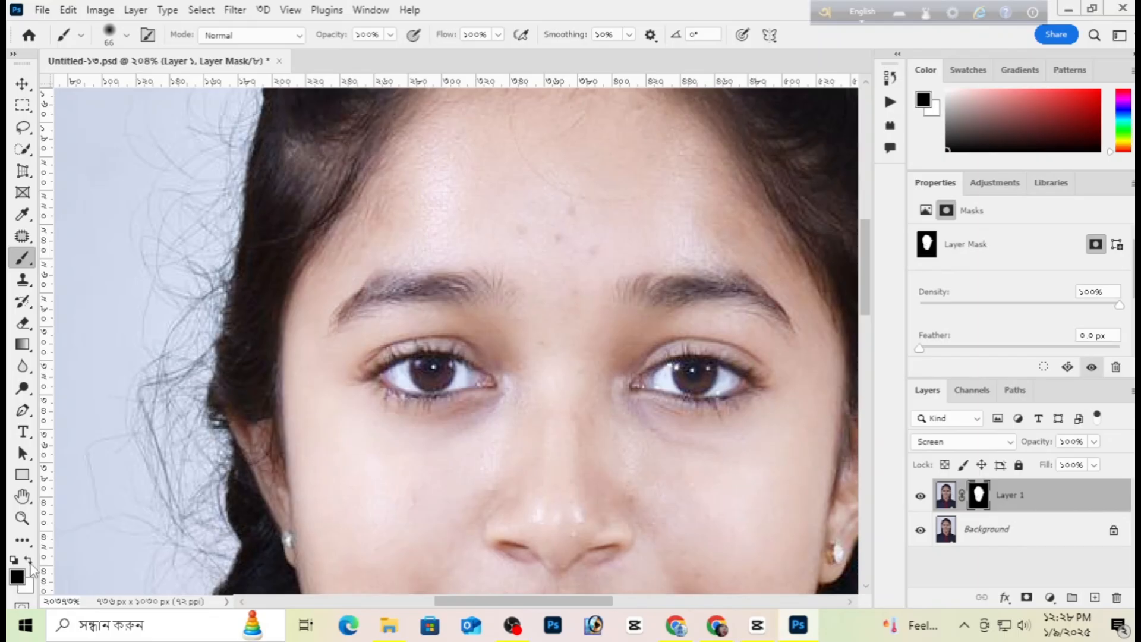
pyautogui.click(125, 36)
pyautogui.write('20')
pyautogui.press('Return')
pyautogui.moveTo(474, 294)
pyautogui.mouseDown()
pyautogui.moveTo(409, 284)
pyautogui.moveTo(354, 305)
pyautogui.moveTo(383, 292)
pyautogui.mouseUp()
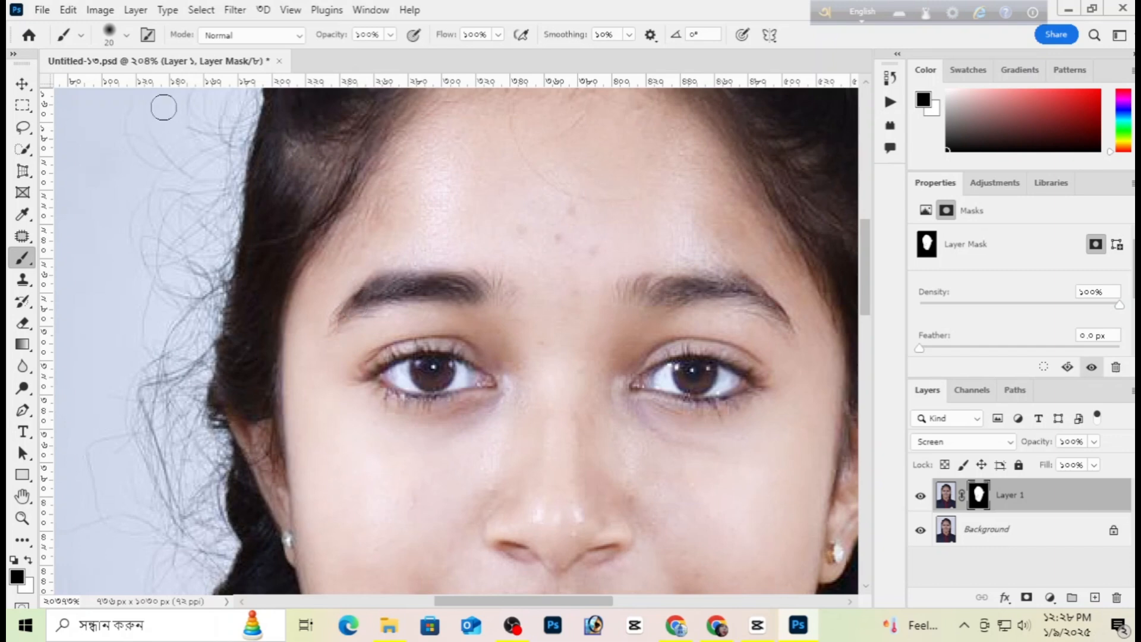
# Step: Paint black on the mask over both eyebrows and the dark parts of both eyes with a 10 px brush
pyautogui.click(126, 37)
pyautogui.write('10')
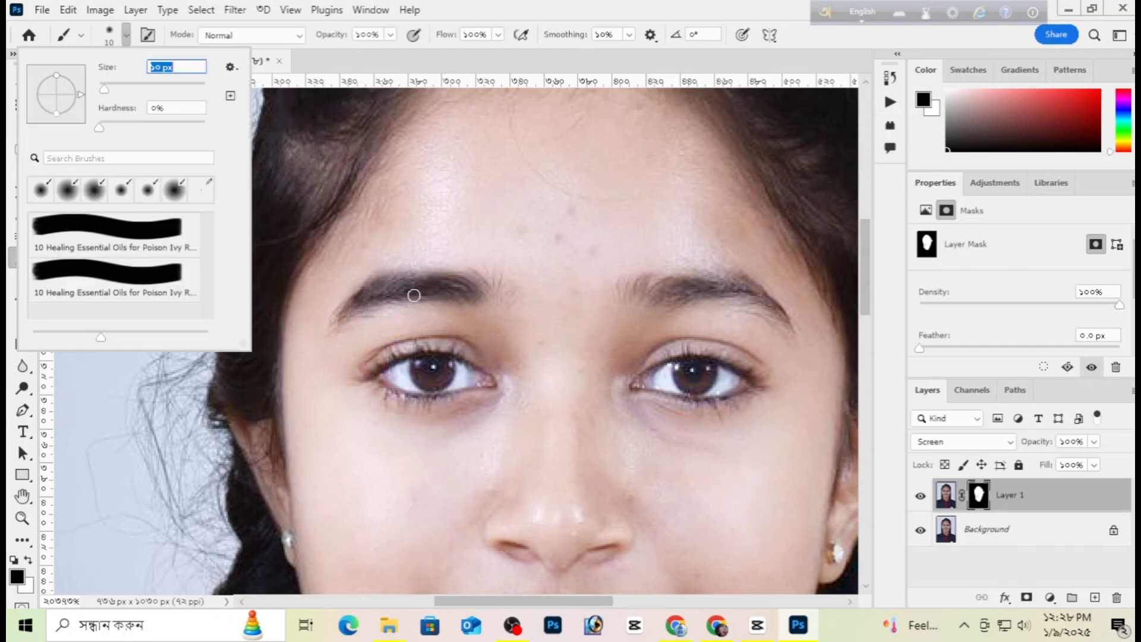
pyautogui.press('Return')
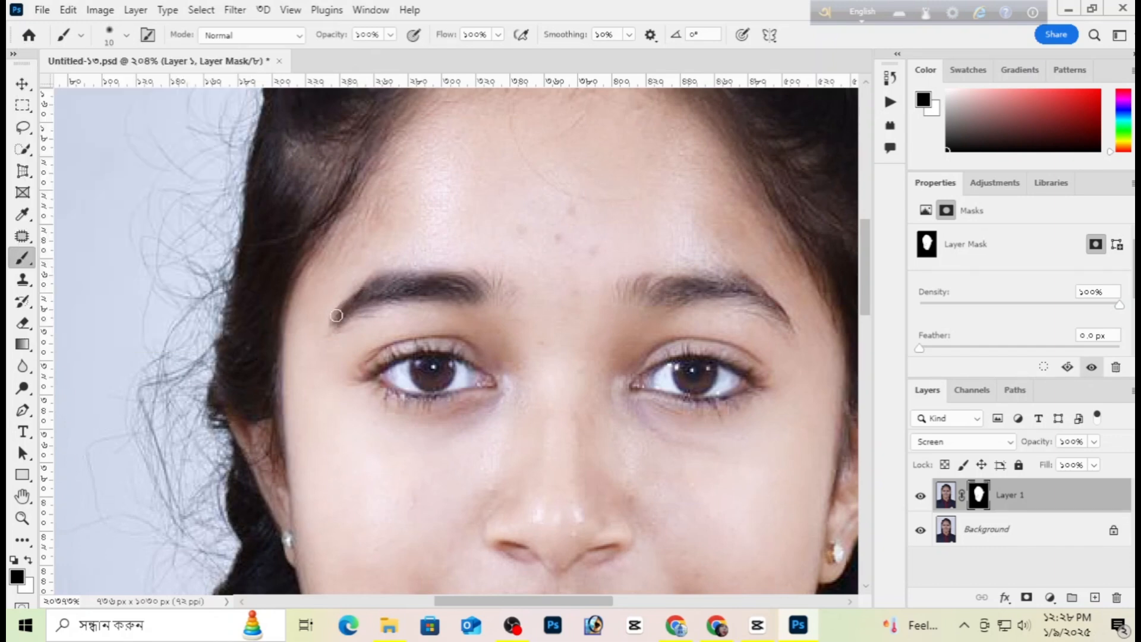
pyautogui.moveTo(336, 315)
pyautogui.mouseDown()
pyautogui.moveTo(502, 294)
pyautogui.moveTo(465, 282)
pyautogui.moveTo(485, 281)
pyautogui.moveTo(501, 291)
pyautogui.moveTo(443, 294)
pyautogui.mouseUp()
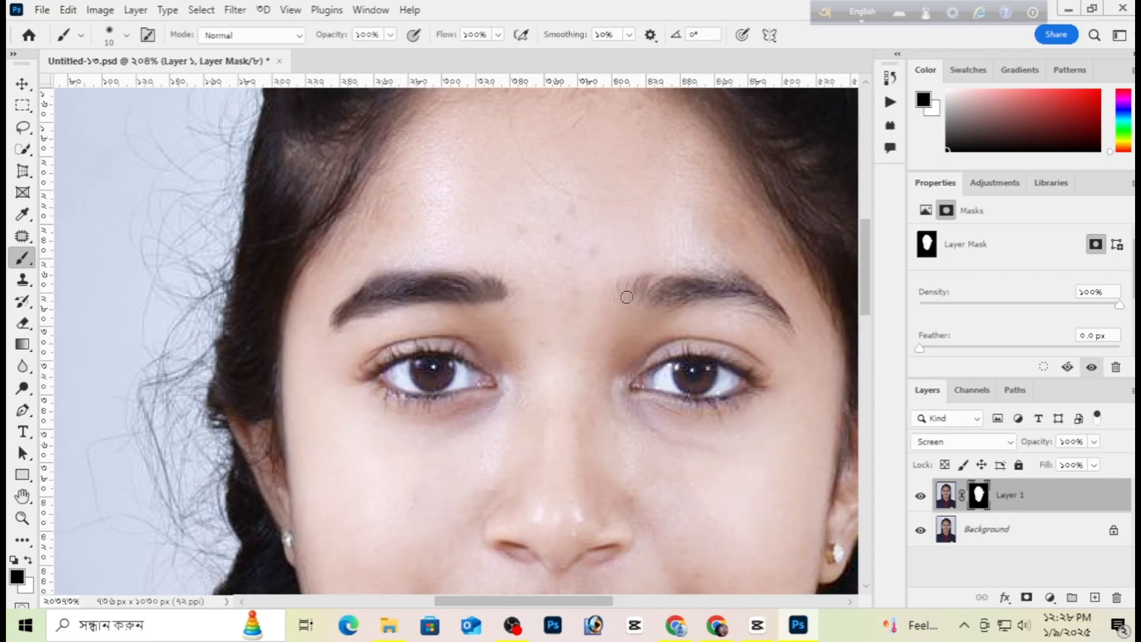
pyautogui.moveTo(627, 297)
pyautogui.mouseDown()
pyautogui.moveTo(652, 282)
pyautogui.moveTo(642, 283)
pyautogui.moveTo(662, 302)
pyautogui.moveTo(633, 302)
pyautogui.moveTo(714, 289)
pyautogui.moveTo(657, 291)
pyautogui.moveTo(671, 288)
pyautogui.moveTo(757, 287)
pyautogui.moveTo(789, 319)
pyautogui.moveTo(706, 298)
pyautogui.moveTo(755, 299)
pyautogui.moveTo(704, 300)
pyautogui.mouseUp()
pyautogui.moveTo(718, 357)
pyautogui.mouseDown()
pyautogui.moveTo(687, 352)
pyautogui.moveTo(750, 374)
pyautogui.moveTo(749, 397)
pyautogui.moveTo(681, 374)
pyautogui.moveTo(713, 373)
pyautogui.moveTo(692, 372)
pyautogui.mouseUp()
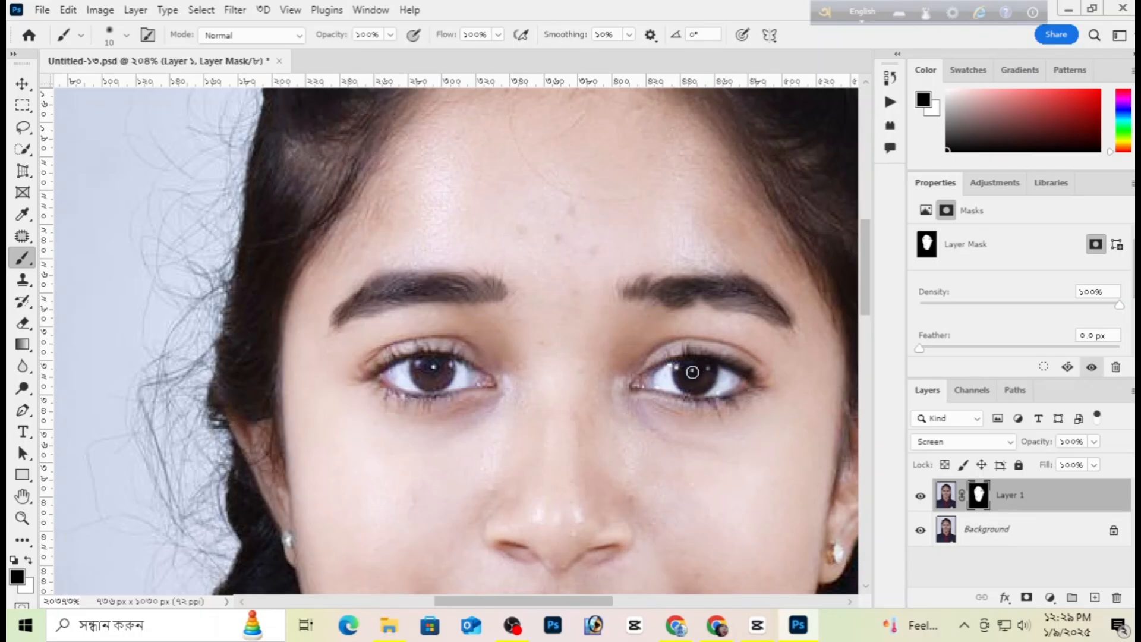
pyautogui.moveTo(447, 367)
pyautogui.mouseDown()
pyautogui.moveTo(422, 360)
pyautogui.moveTo(432, 387)
pyautogui.moveTo(449, 359)
pyautogui.moveTo(415, 374)
pyautogui.mouseUp()
# Step: Compare the portrait with Layer 1 hidden and shown to check the skin brightening
pyautogui.scroll(-5, 571, 338)
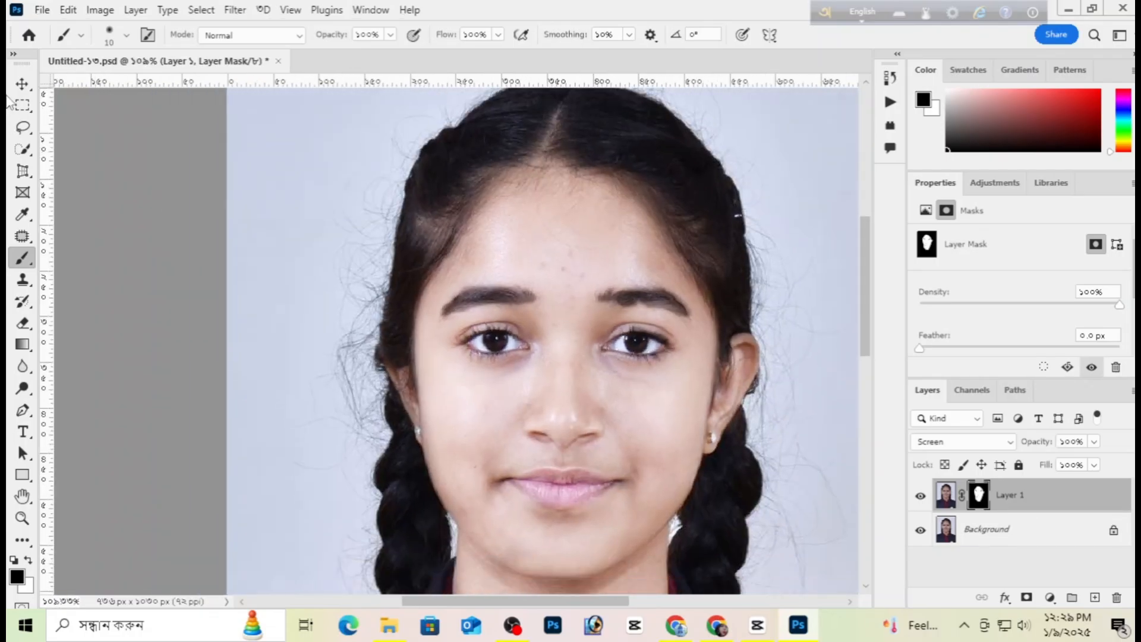
pyautogui.click(20, 86)
pyautogui.scroll(-3, 623, 382)
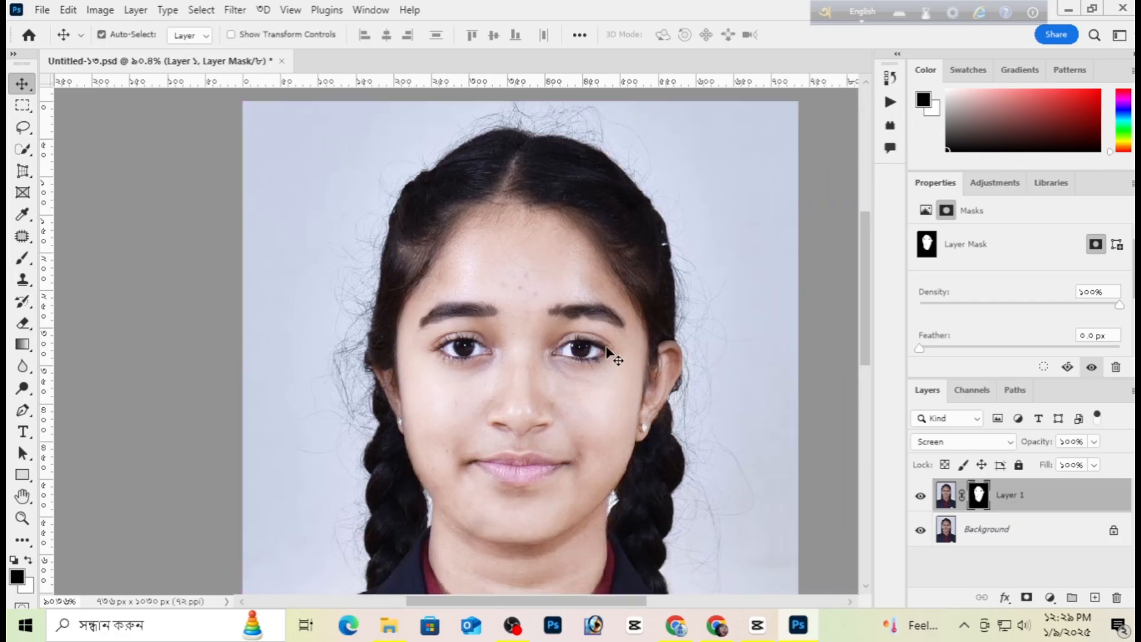
pyautogui.scroll(-2, 605, 351)
pyautogui.click(920, 497)
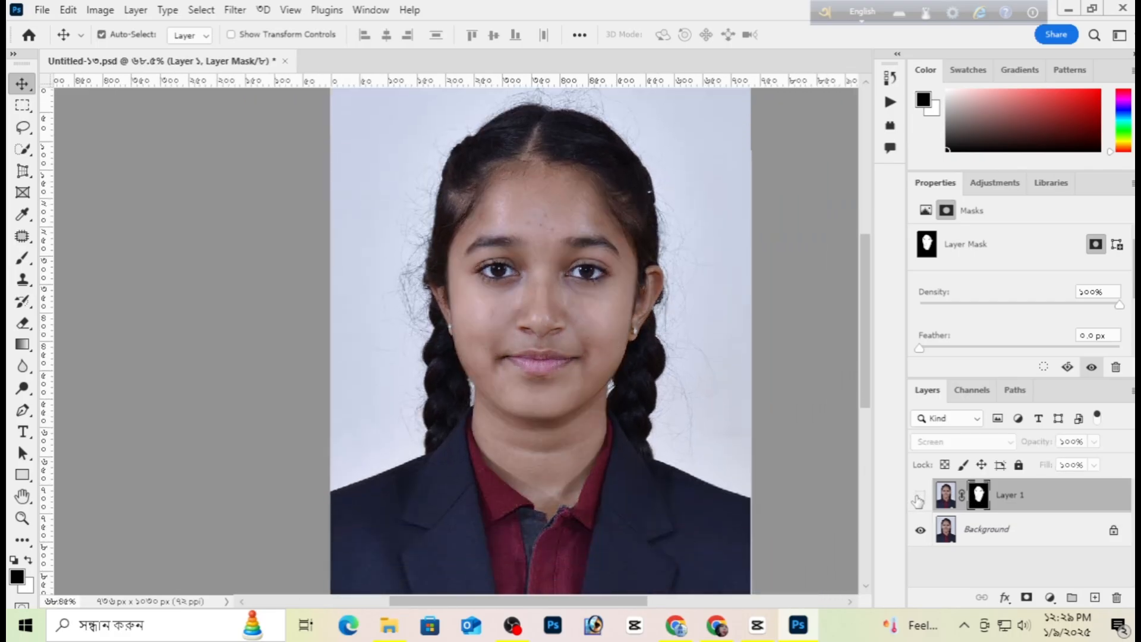
pyautogui.click(919, 496)
pyautogui.scroll(1, 520, 315)
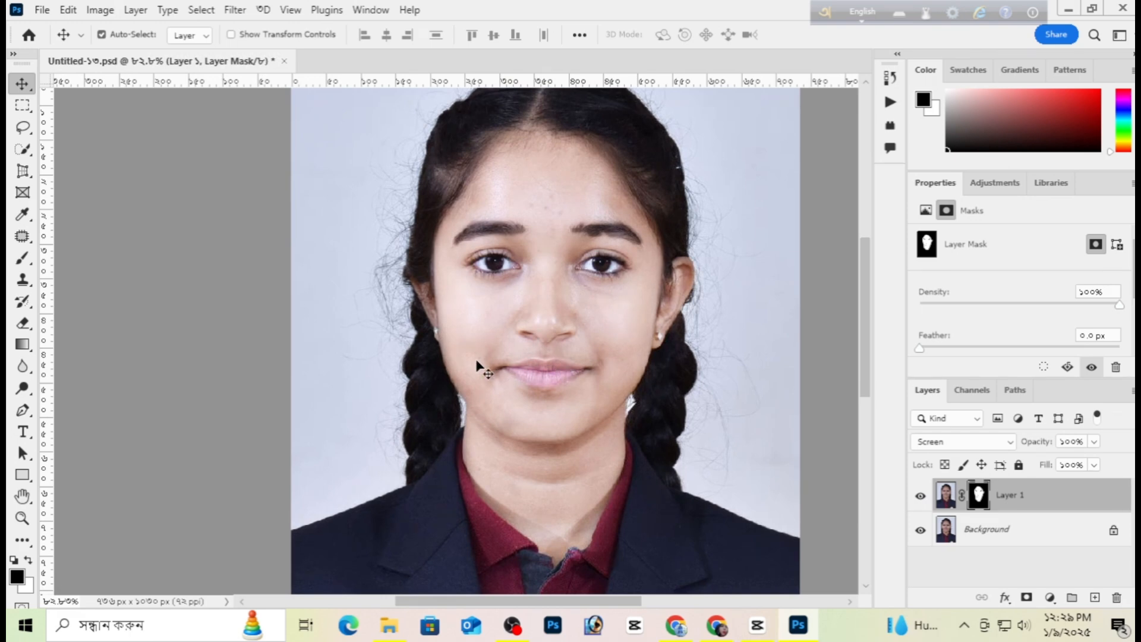
# Step: Select the shadow under the chin and along the neck with the Magic Wand and feather the selection by 5 pixels
pyautogui.click(22, 150)
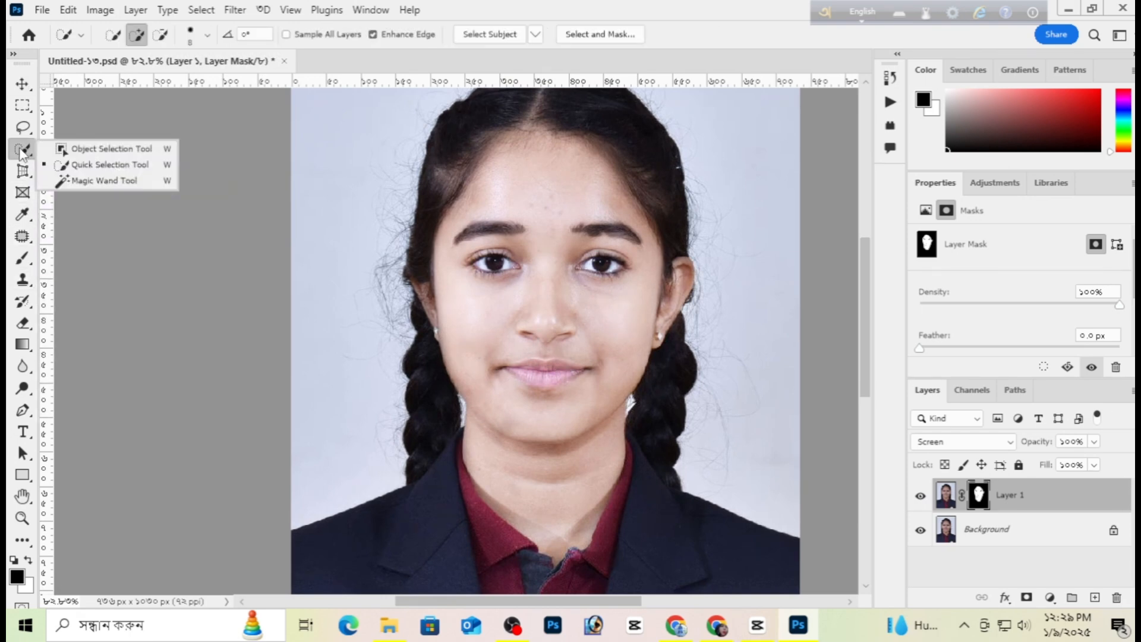
pyautogui.click(89, 180)
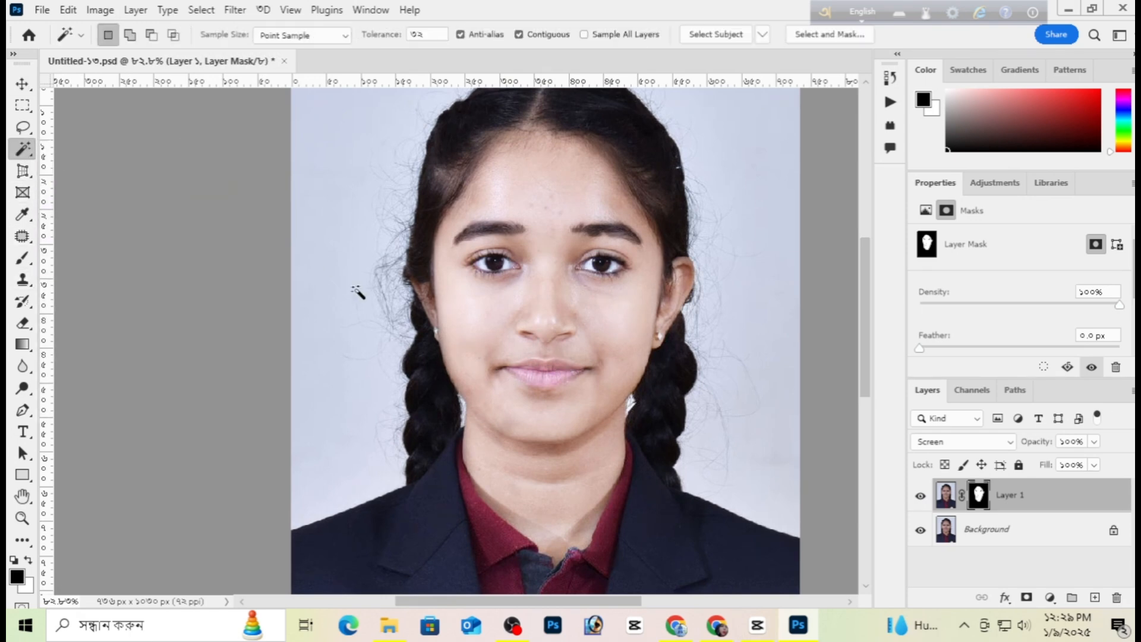
pyautogui.click(592, 436)
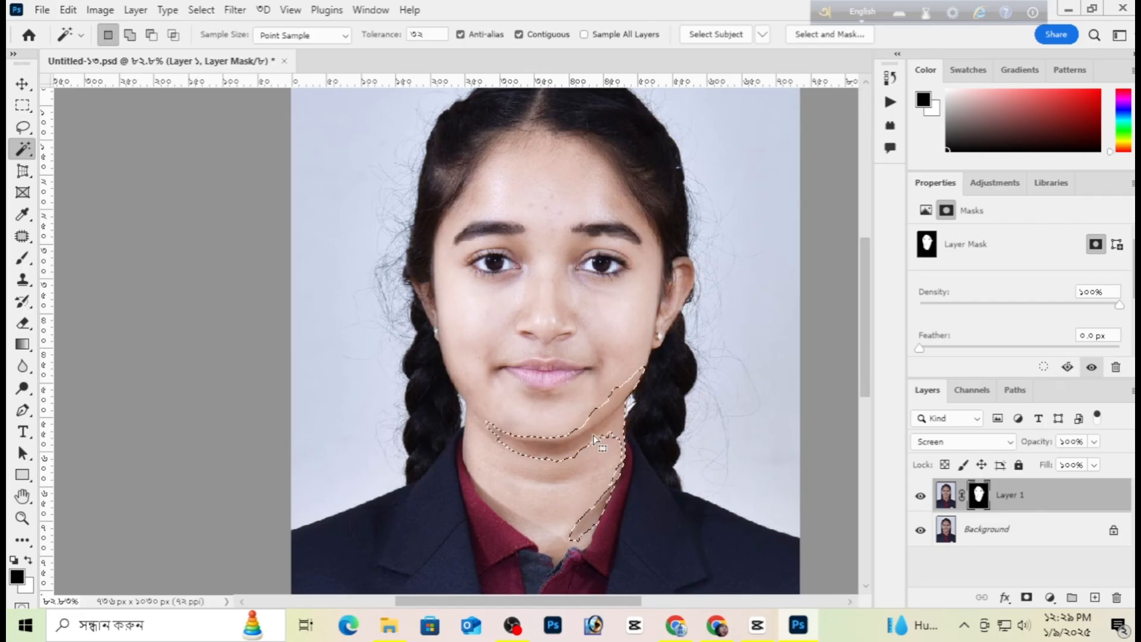
pyautogui.rightClick(611, 411)
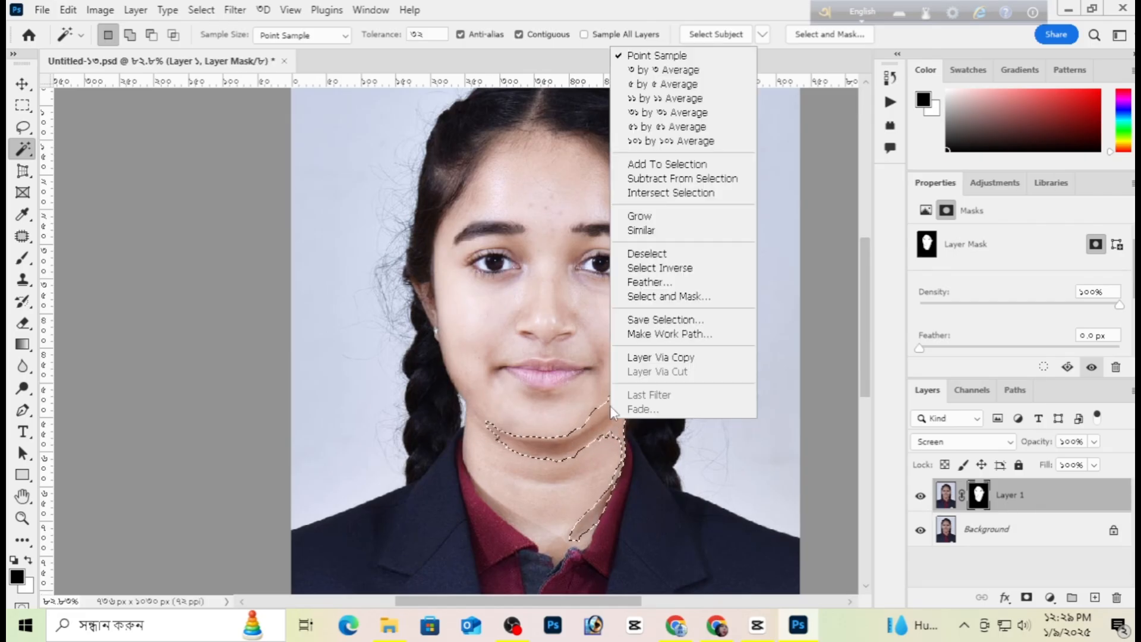
pyautogui.click(683, 283)
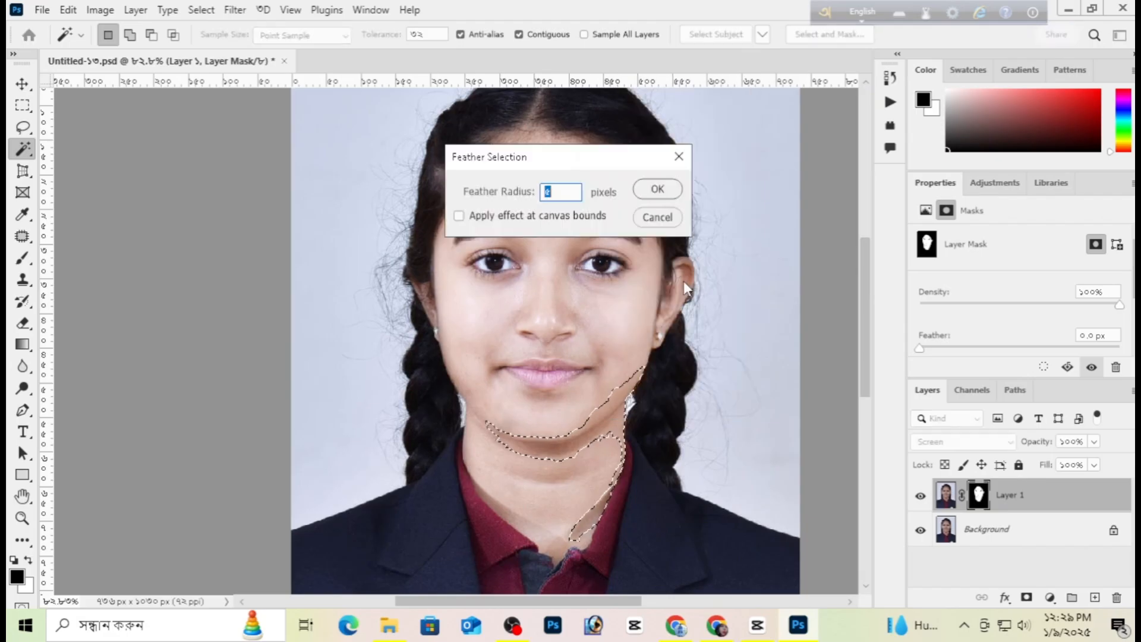
pyautogui.press('Return')
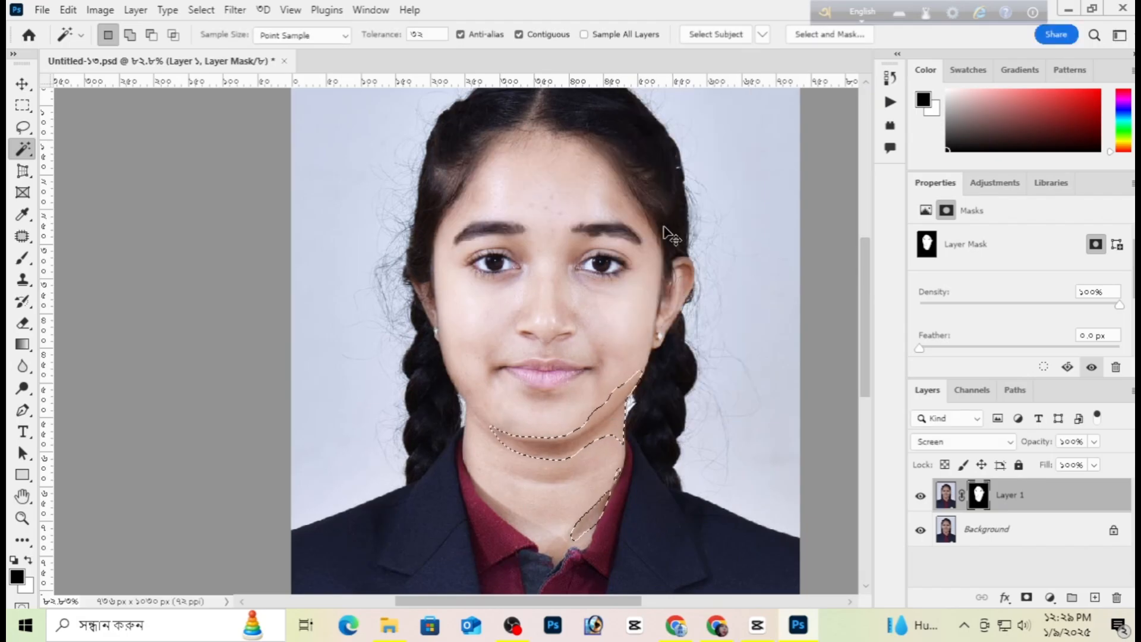
# Step: Apply Levels to the selected mask area with input levels 28, 0.67 and 254, and deselect it
pyautogui.hotkey('ctrl', 'l')
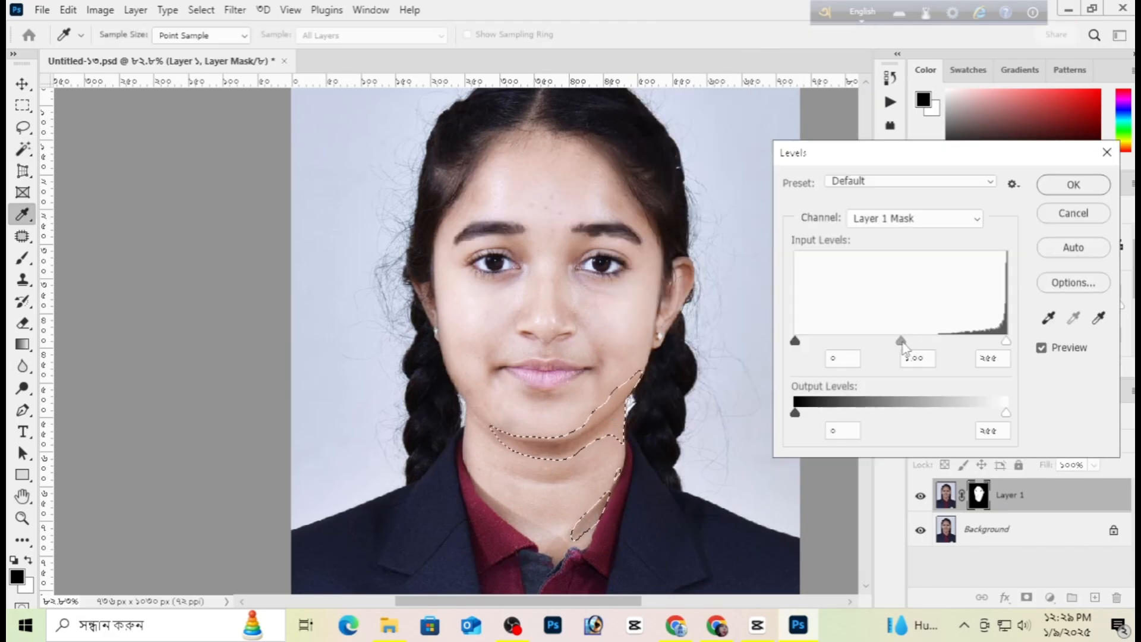
pyautogui.moveTo(901, 344); pyautogui.dragTo(928, 343)
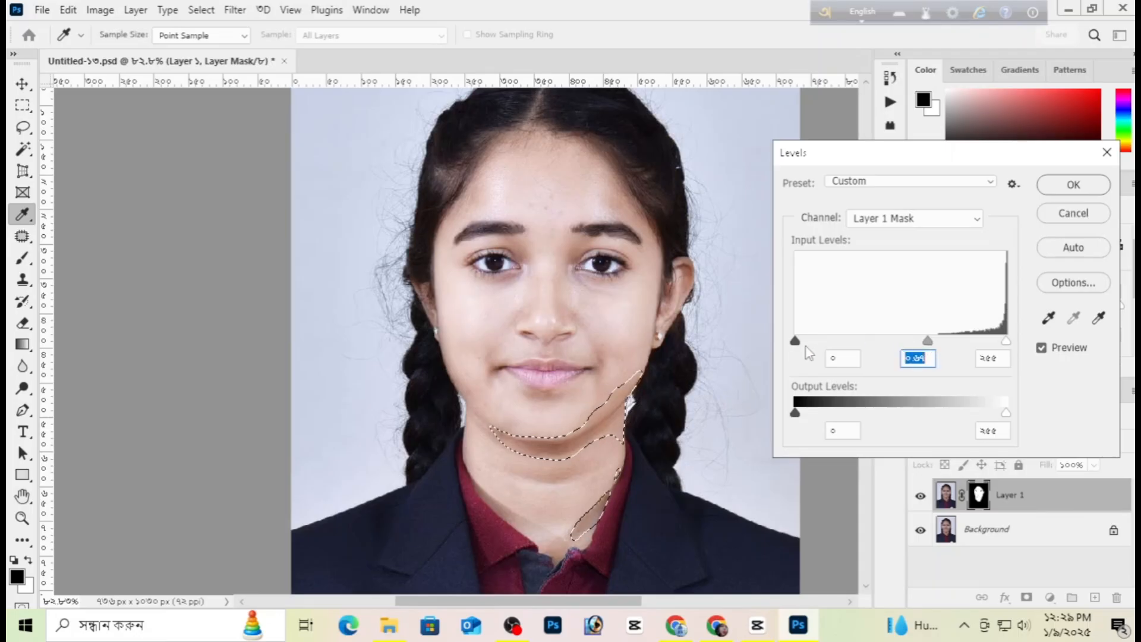
pyautogui.moveTo(795, 341); pyautogui.dragTo(818, 342)
pyautogui.moveTo(1006, 341); pyautogui.dragTo(1003, 347)
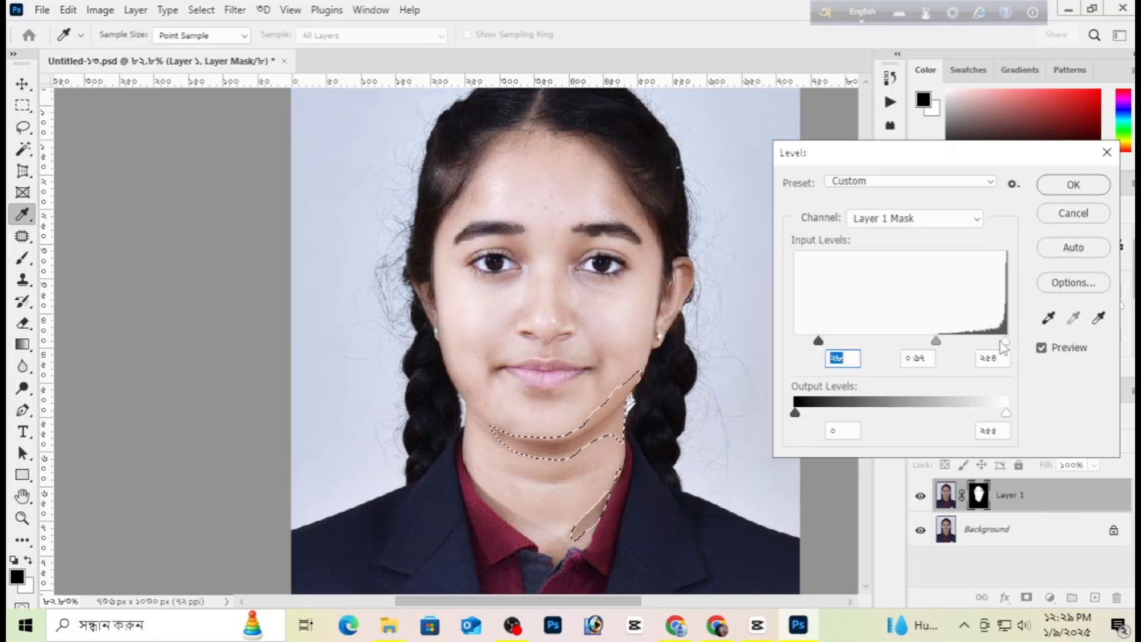
pyautogui.press('Return')
pyautogui.press('w')
pyautogui.hotkey('ctrl', 'd')
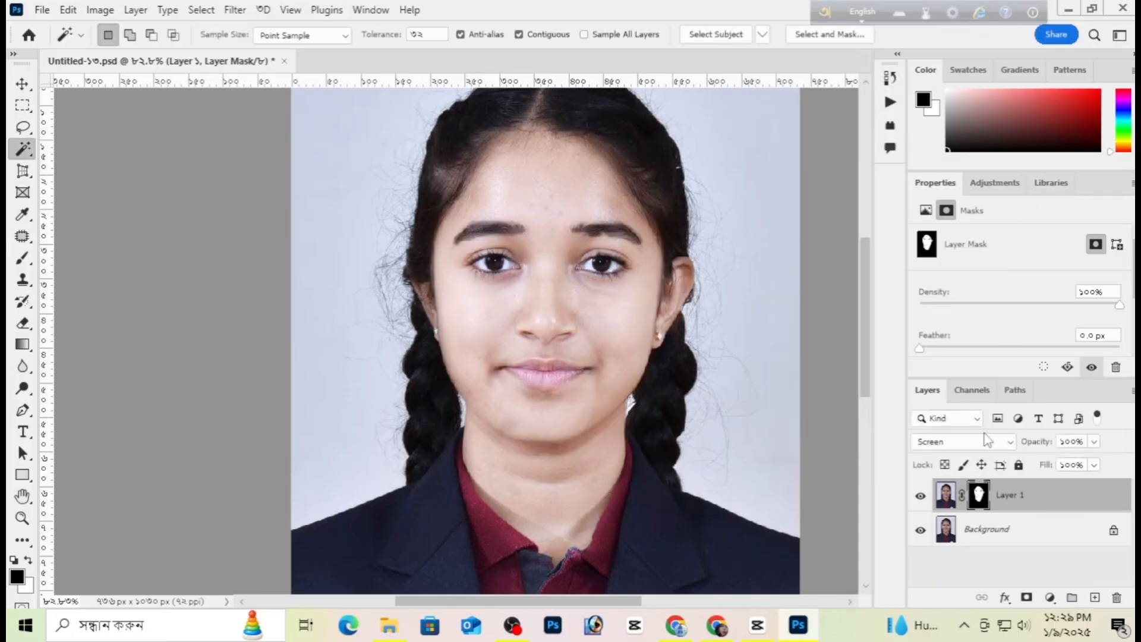
pyautogui.click(920, 496)
pyautogui.click(921, 496)
# Step: Apply Levels to Layer 1's mask with midtone input 2.05 and white input 158, raising the black input as well
pyautogui.hotkey('ctrl', 'l')
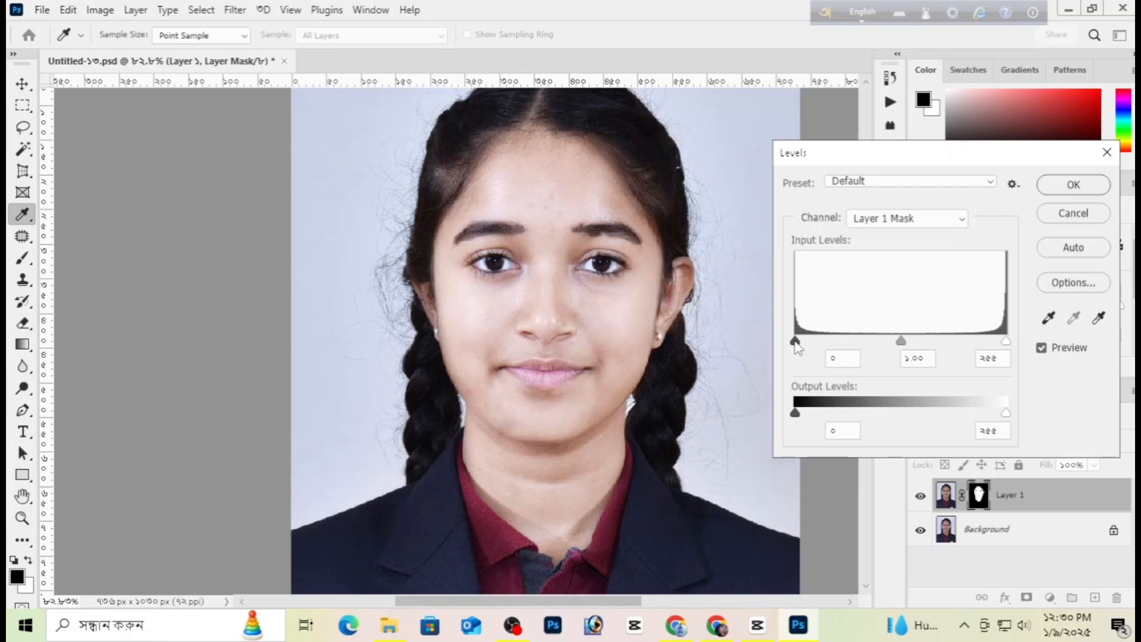
pyautogui.moveTo(795, 343); pyautogui.dragTo(822, 343)
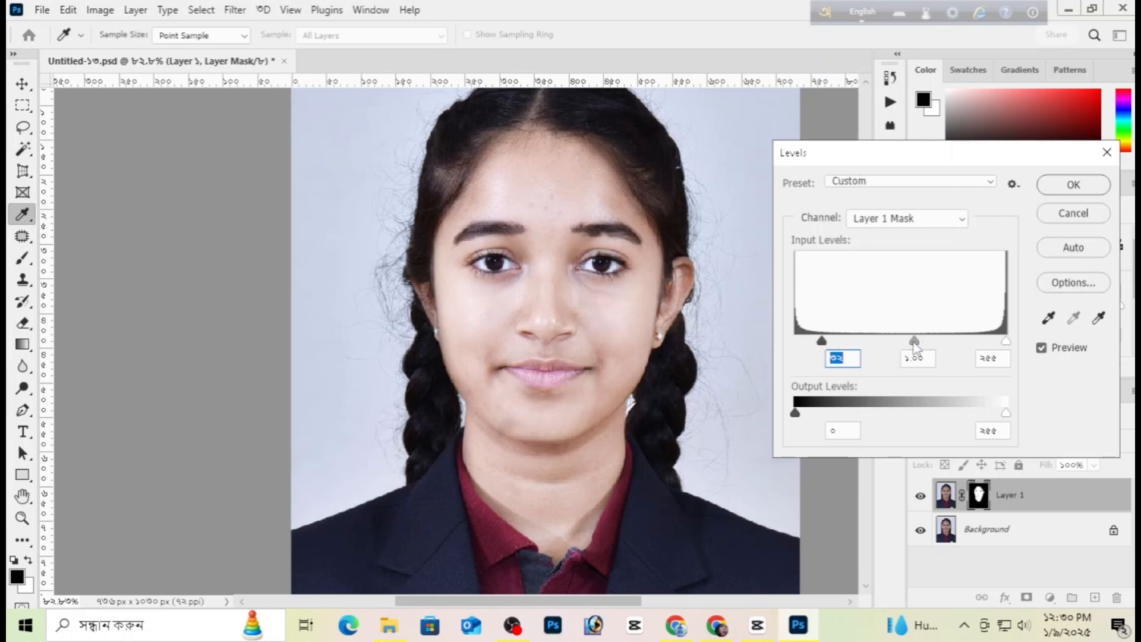
pyautogui.moveTo(916, 342); pyautogui.dragTo(865, 343)
pyautogui.moveTo(1005, 344); pyautogui.dragTo(926, 343)
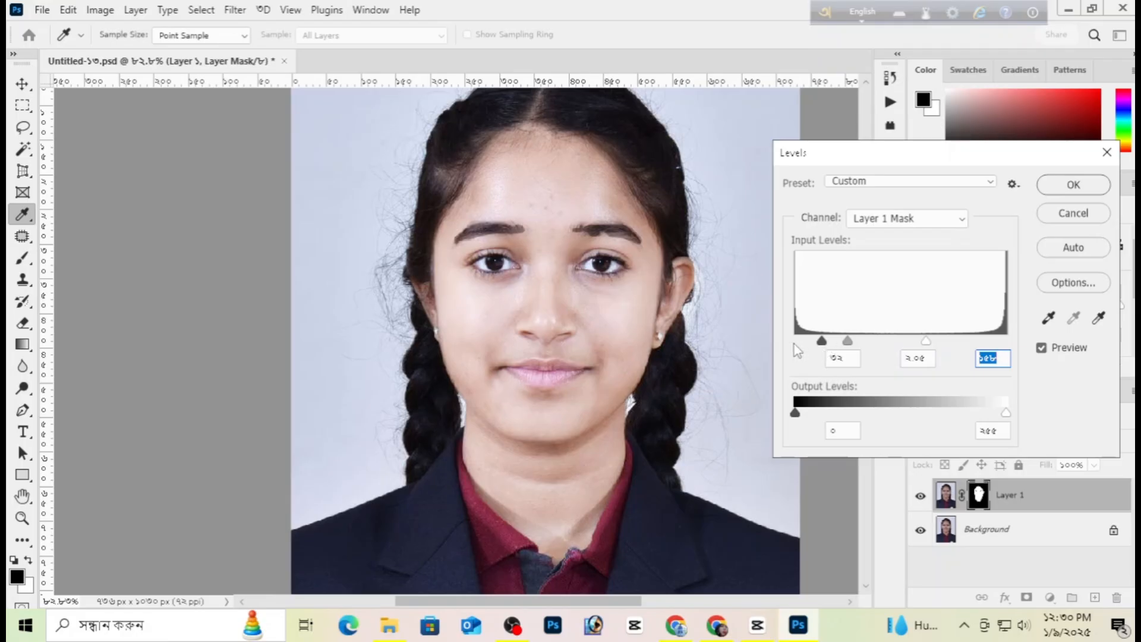
pyautogui.moveTo(823, 349)
pyautogui.mouseDown()
pyautogui.moveTo(800, 348)
pyautogui.moveTo(831, 349)
pyautogui.mouseUp()
pyautogui.click(1073, 185)
pyautogui.press('w')
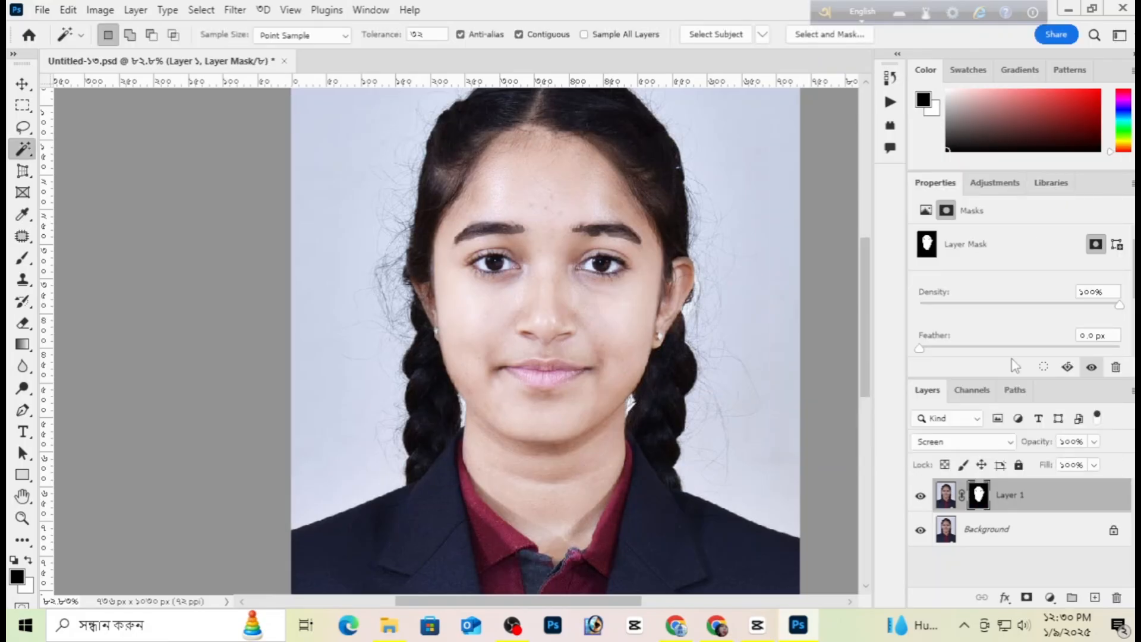
# Step: Compare the whole portrait and the face with Layer 1 hidden and shown
pyautogui.scroll(-3, 632, 400)
pyautogui.scroll(3, 542, 326)
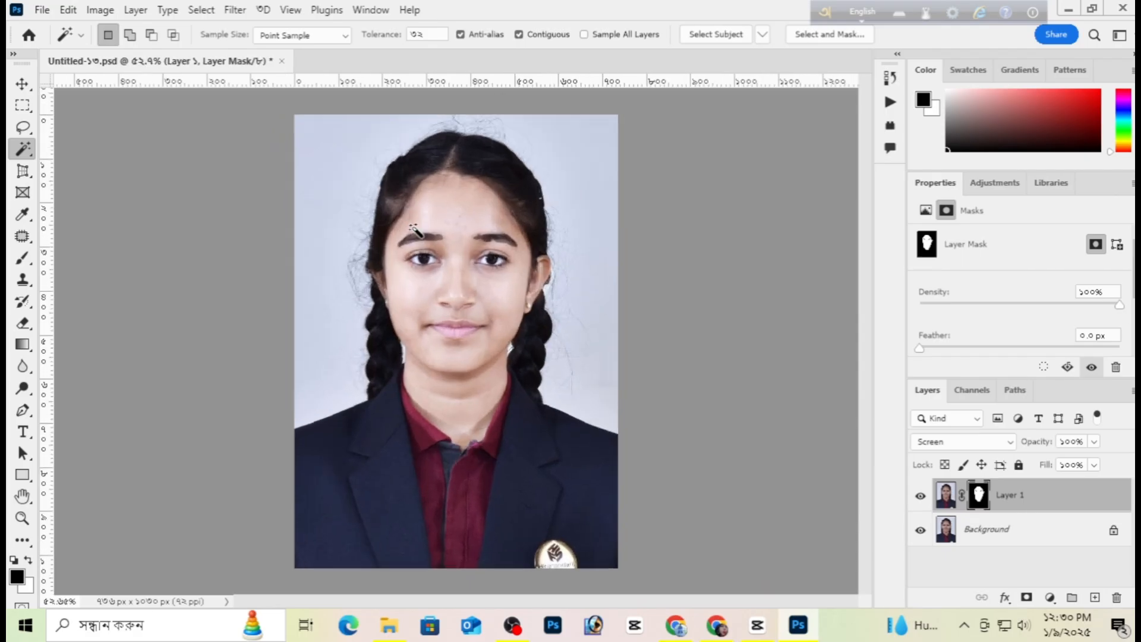
pyautogui.scroll(1, 420, 234)
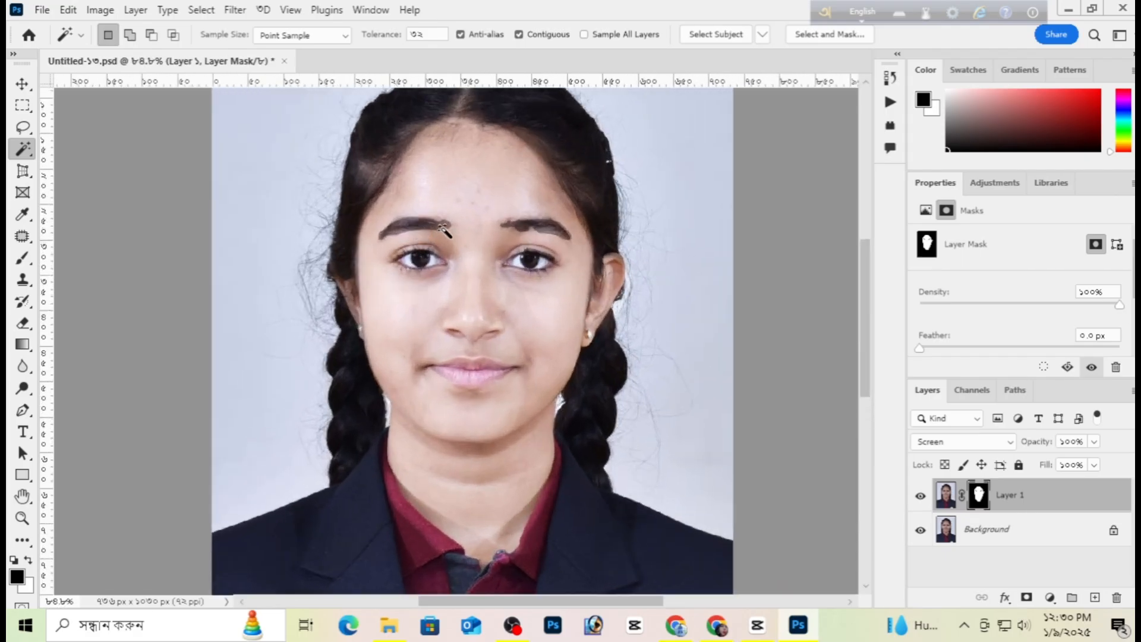
pyautogui.click(920, 497)
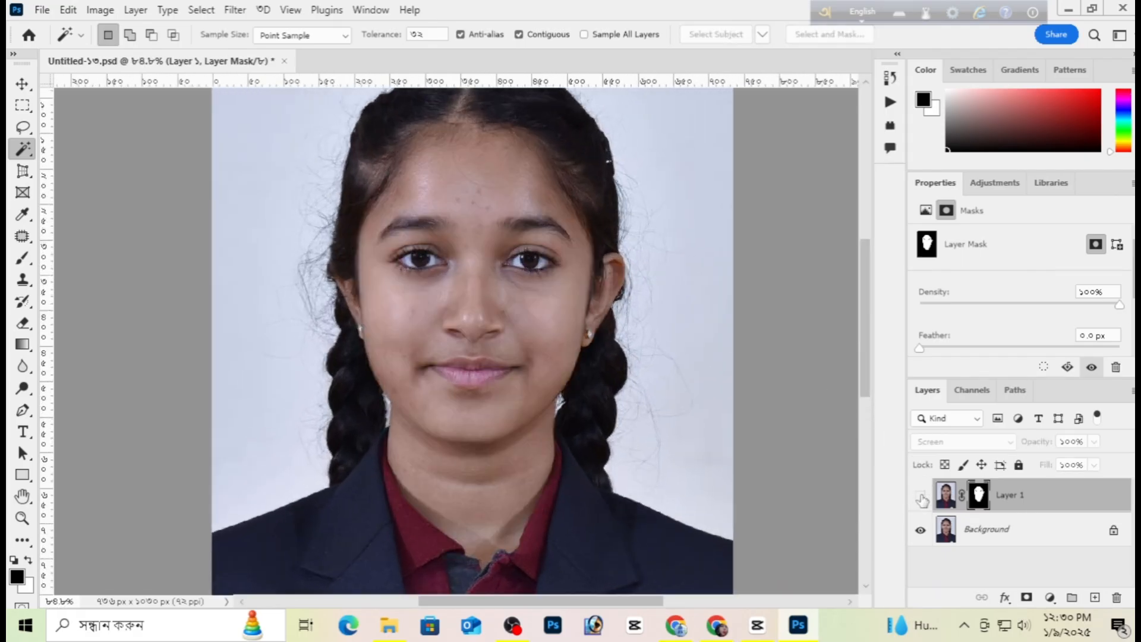
pyautogui.click(920, 497)
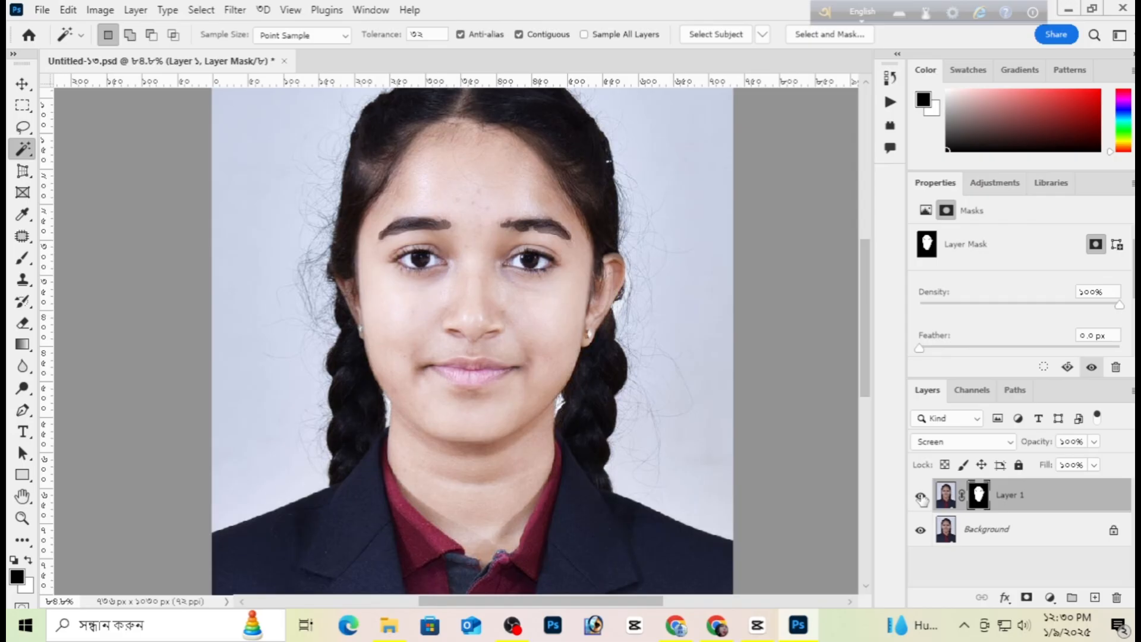
# Step: Try a duplicate of Layer 1 to double the skin brightening, and delete the copy
pyautogui.click(22, 84)
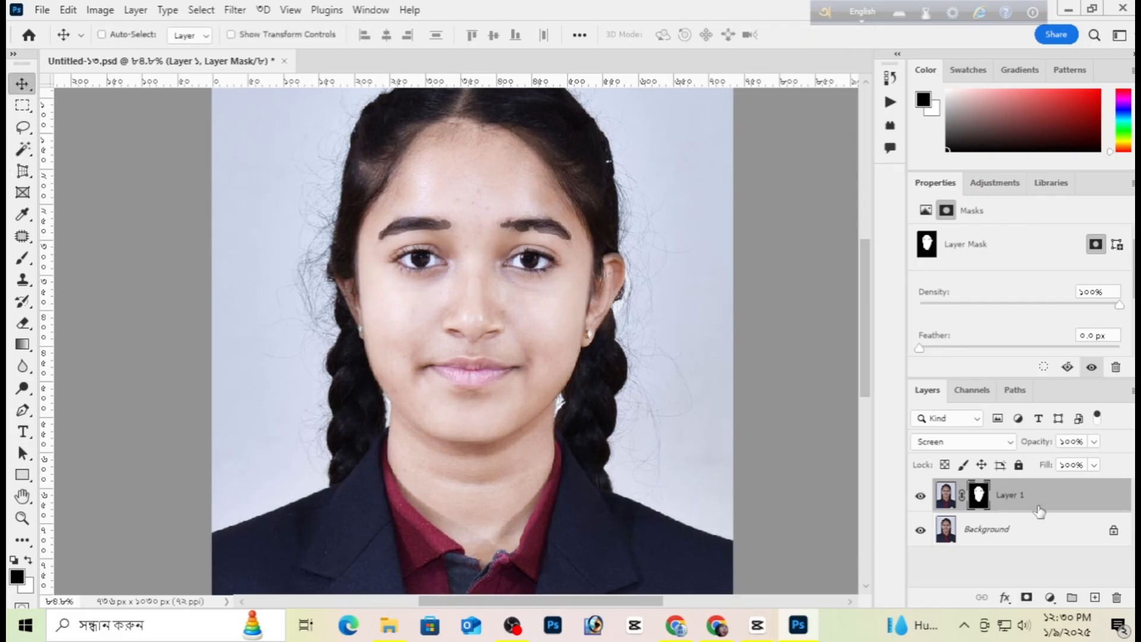
pyautogui.hotkey('ctrl', 'j')
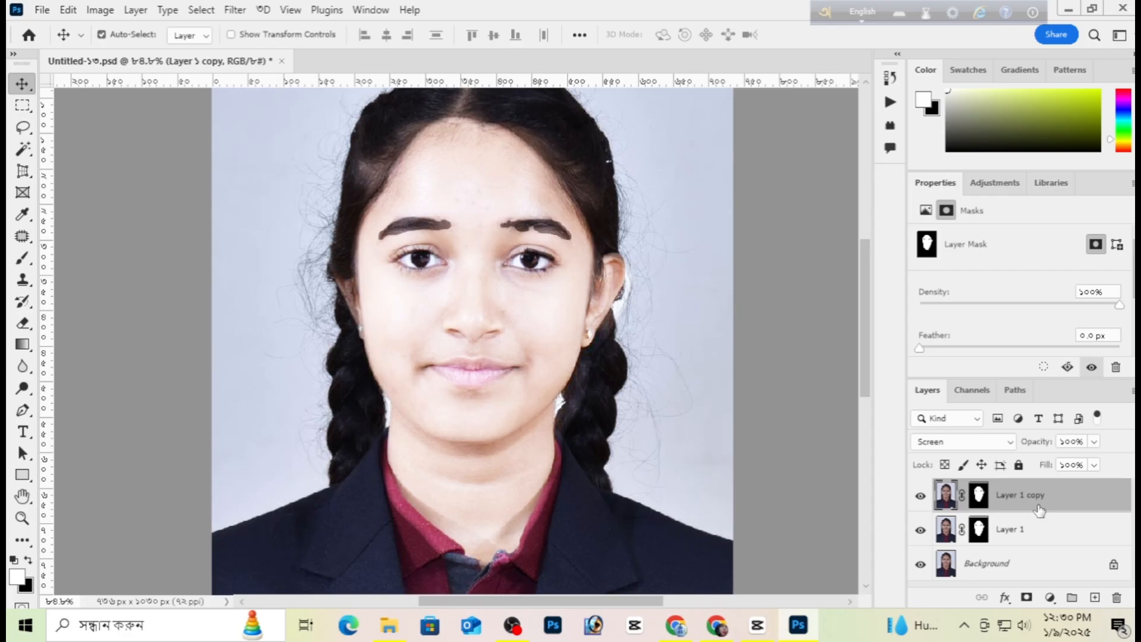
pyautogui.moveTo(1042, 502); pyautogui.dragTo(1116, 598)
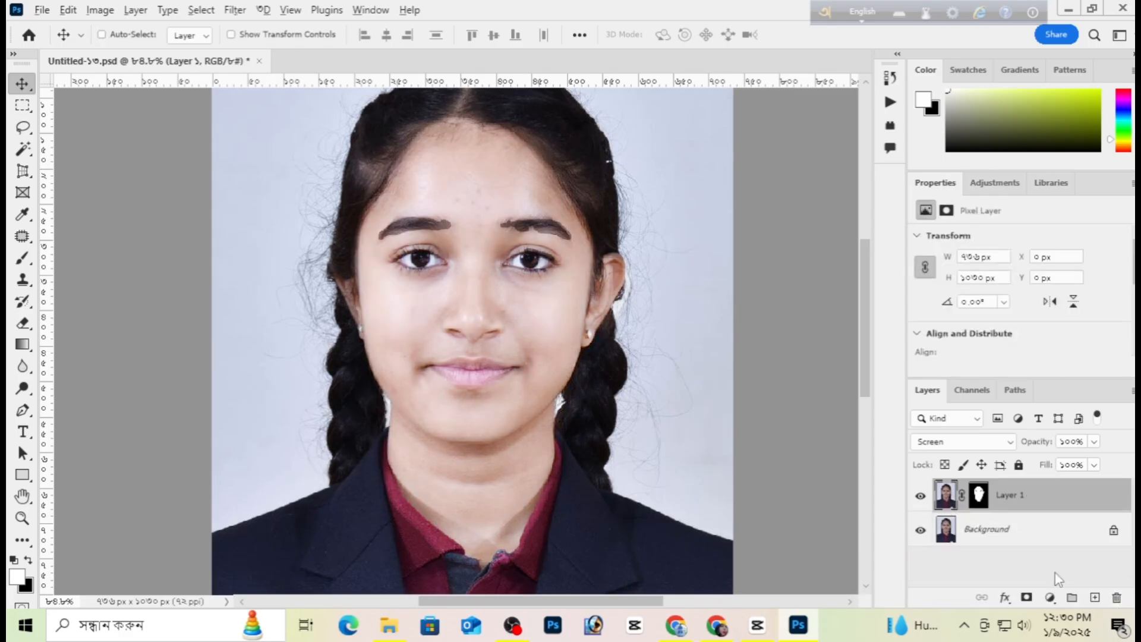
# Step: Stamp all visible layers into a new merged layer above Layer 1 and inspect the facial skin up close
pyautogui.hotkey('ctrl', 'shift', 'alt', 'e')
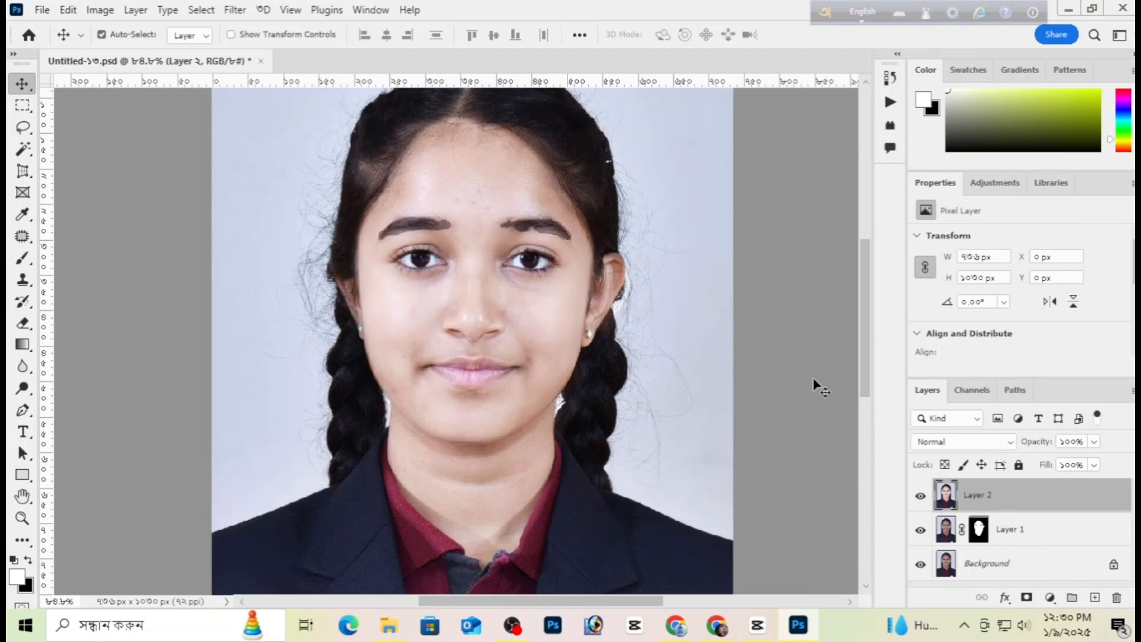
pyautogui.scroll(3, 499, 258)
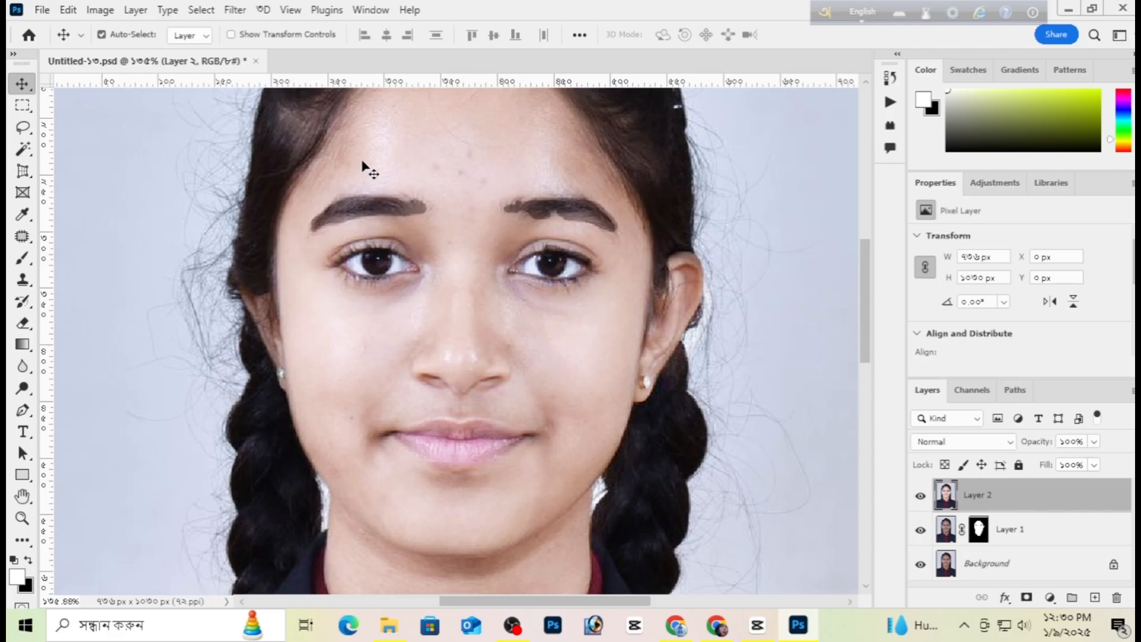
pyautogui.scroll(2, 363, 168)
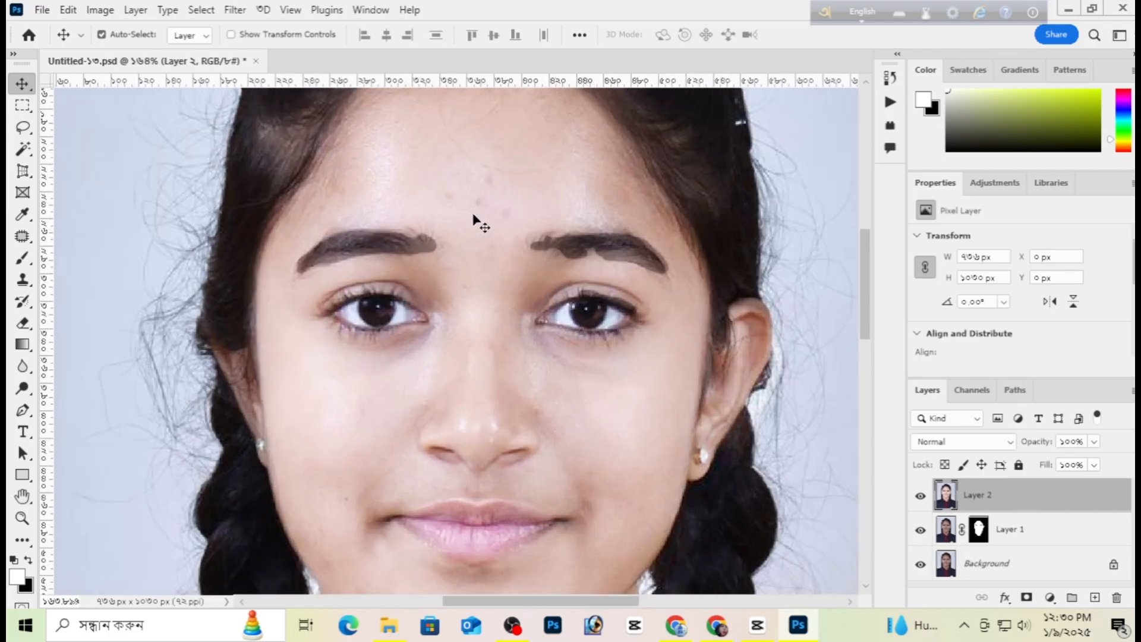
pyautogui.scroll(-3, 483, 338)
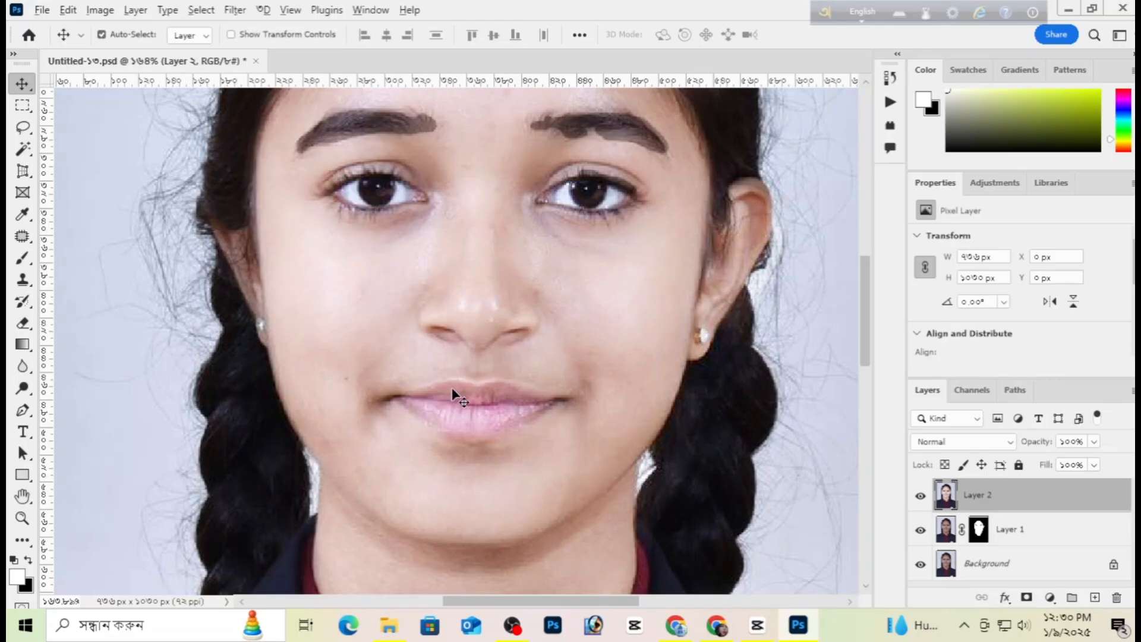
pyautogui.scroll(-5, 440, 397)
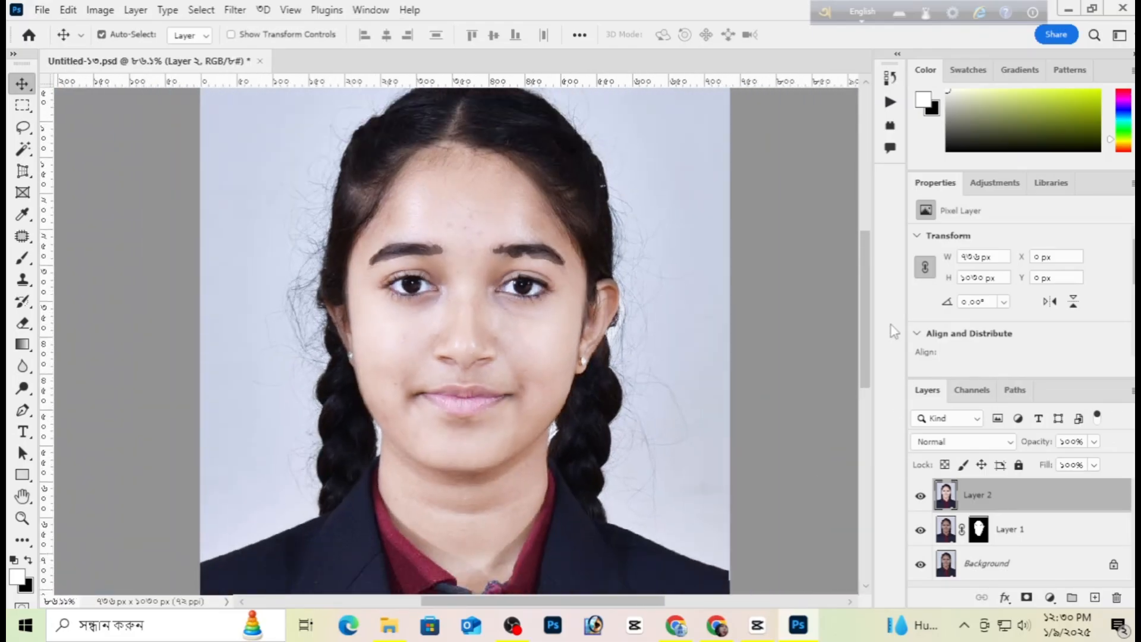
# Step: Run Action 1 from the reruoch action set on Layer 2 and delete the masked Vivid Light copy it generates
pyautogui.click(889, 102)
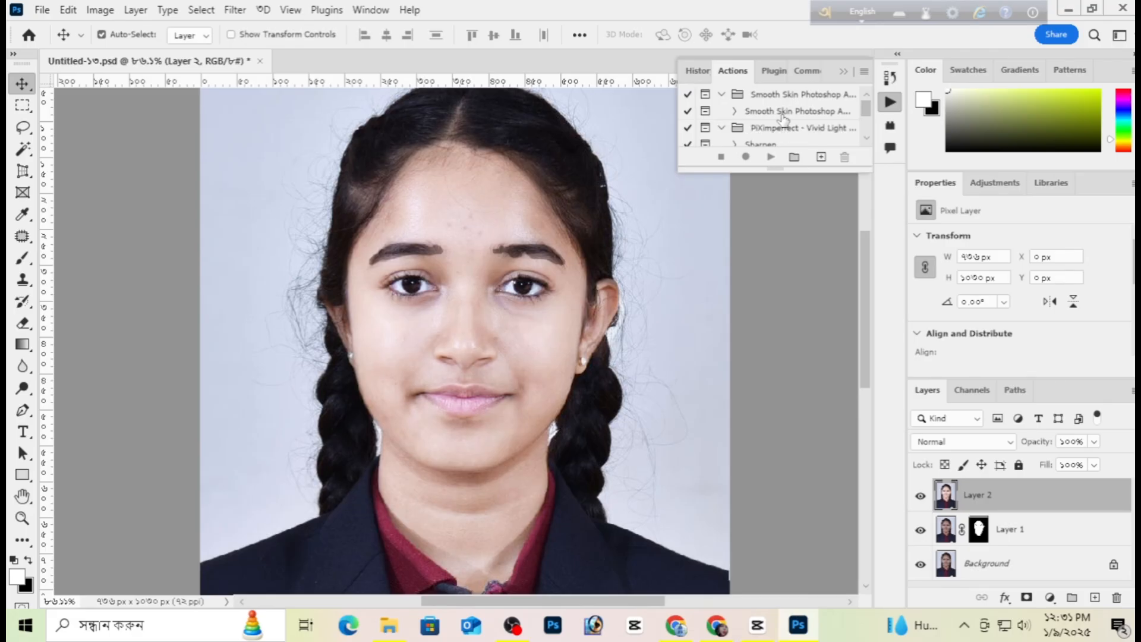
pyautogui.scroll(-1, 783, 117)
pyautogui.scroll(-1, 783, 122)
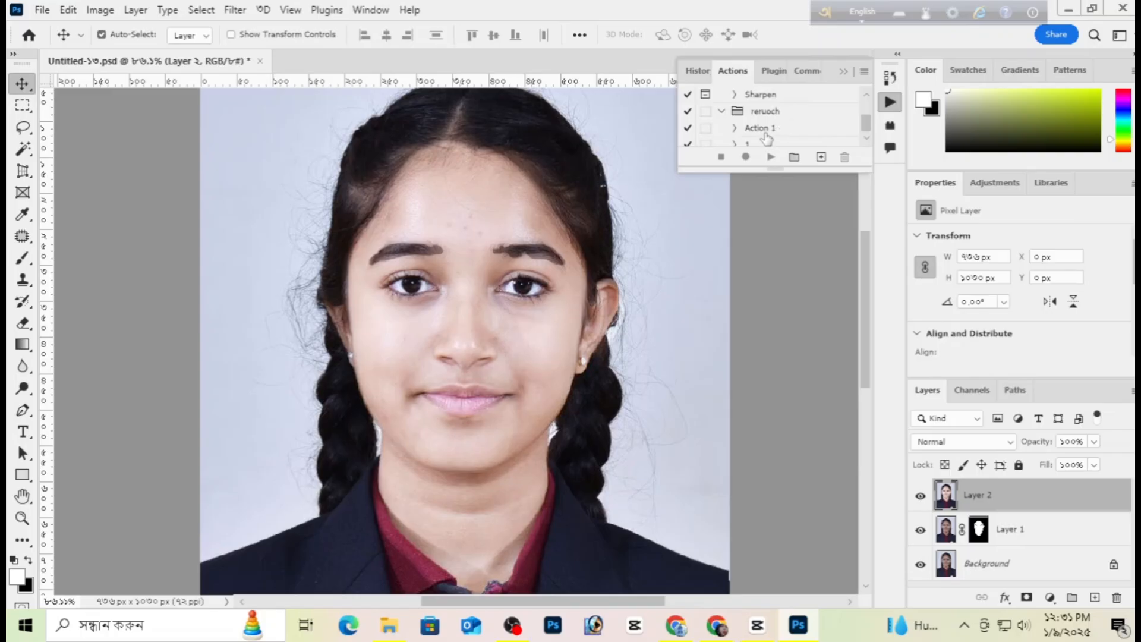
pyautogui.click(765, 131)
pyautogui.click(771, 157)
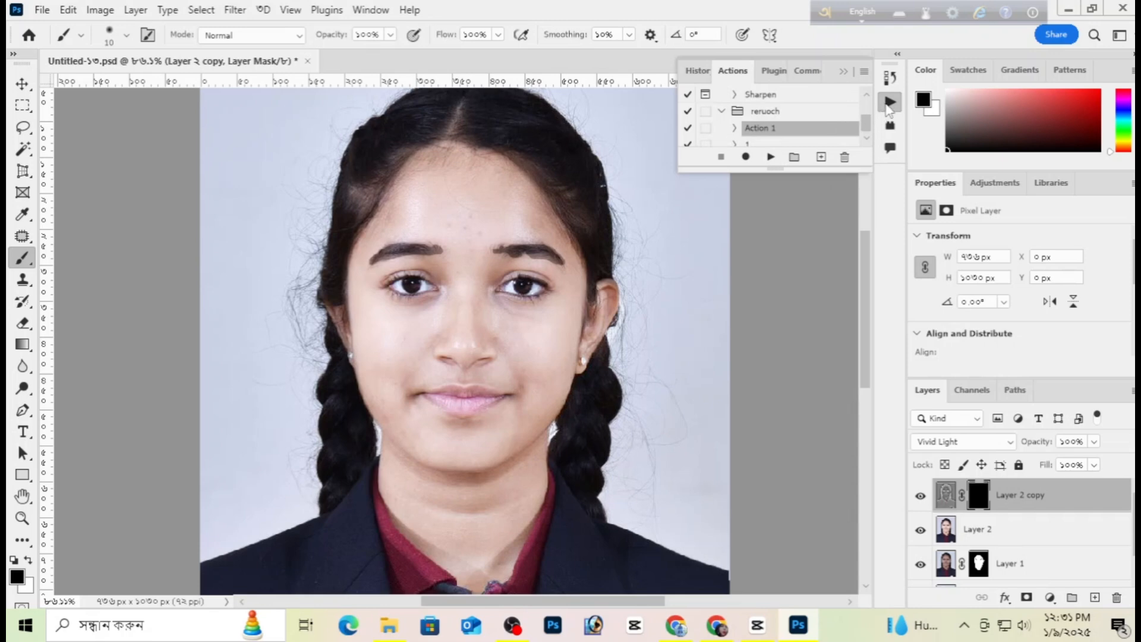
pyautogui.click(889, 103)
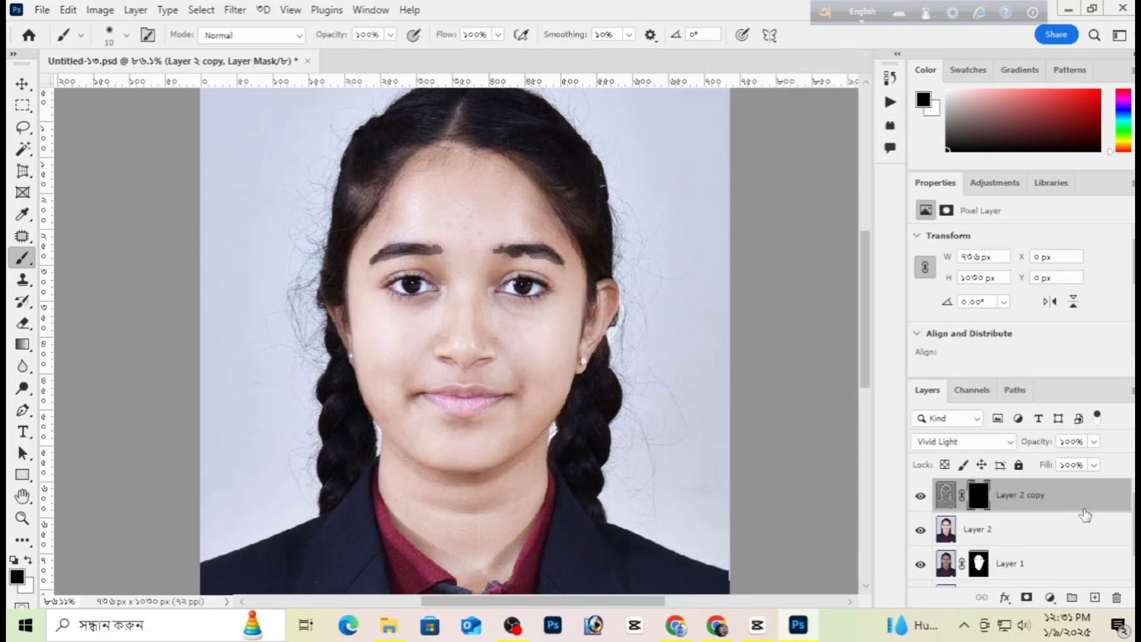
pyautogui.moveTo(1085, 510); pyautogui.dragTo(1117, 597)
# Step: Set Layer 2's blend mode to Vivid Light and invert the layer's colours
pyautogui.scroll(1, 1067, 548)
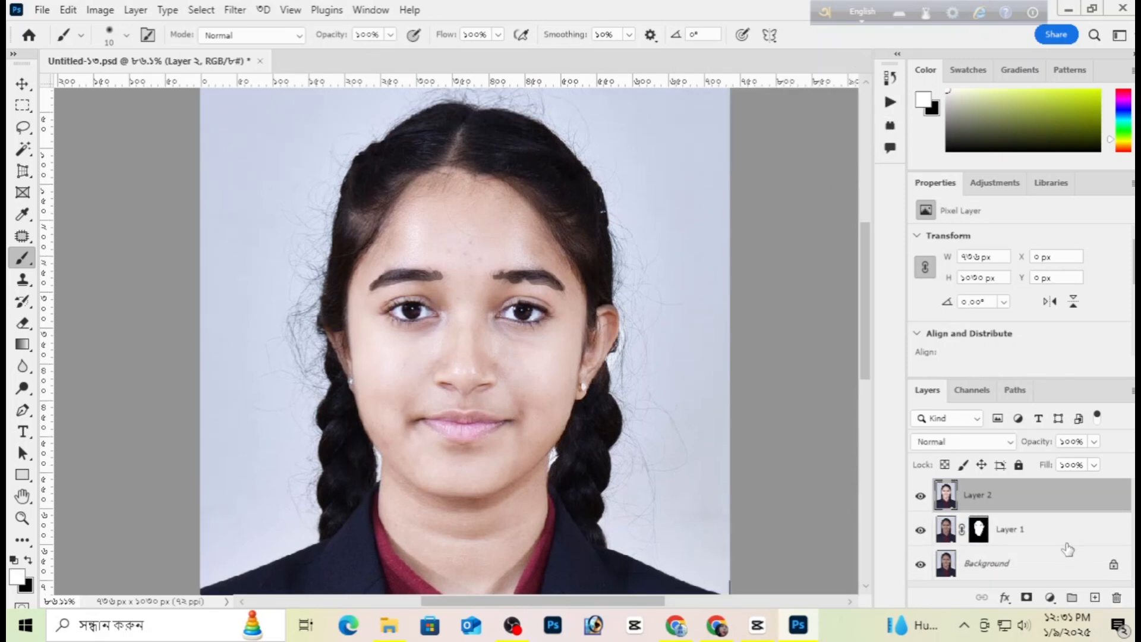
pyautogui.click(991, 447)
pyautogui.click(966, 433)
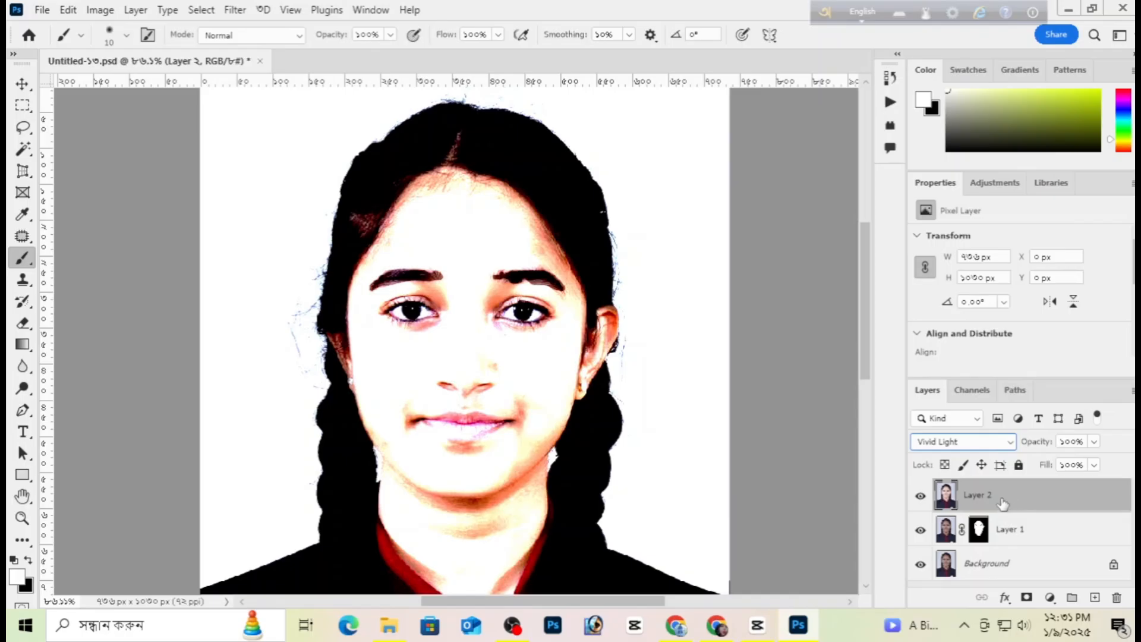
pyautogui.hotkey('ctrl', 'i')
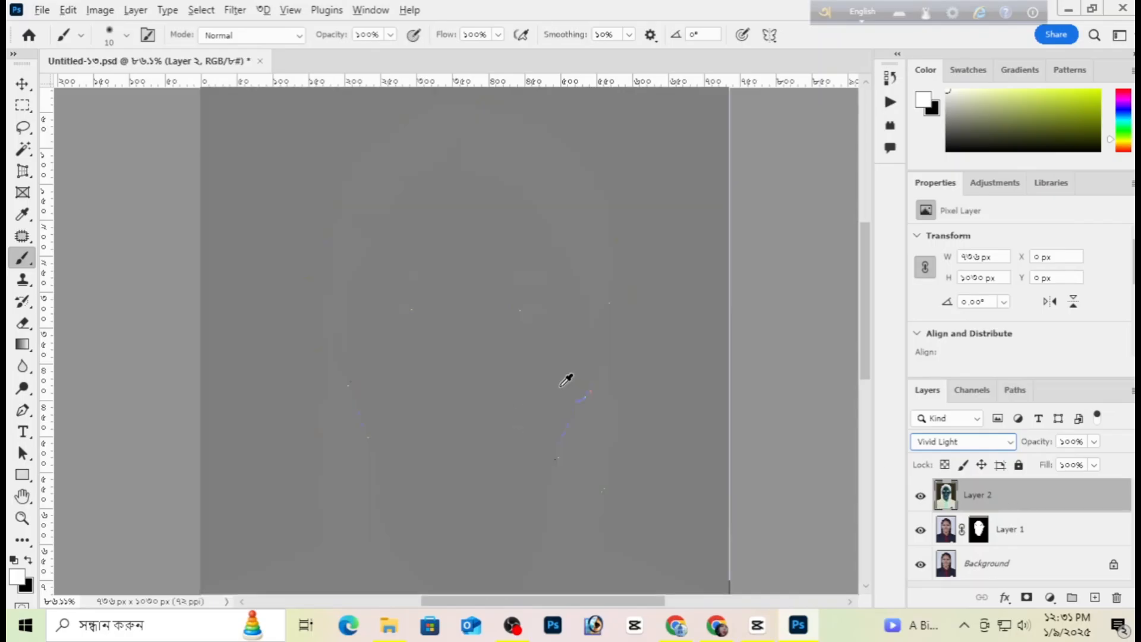
# Step: Apply the High Pass filter to Layer 2 with a radius of 4.2 pixels
pyautogui.click(240, 10)
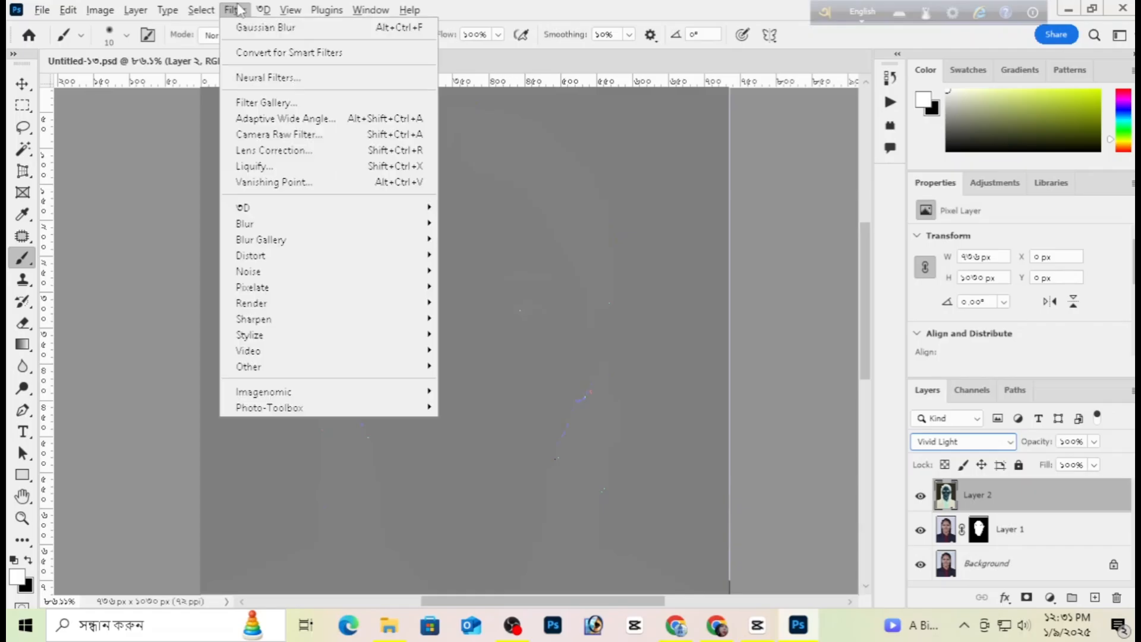
pyautogui.moveTo(248, 368)
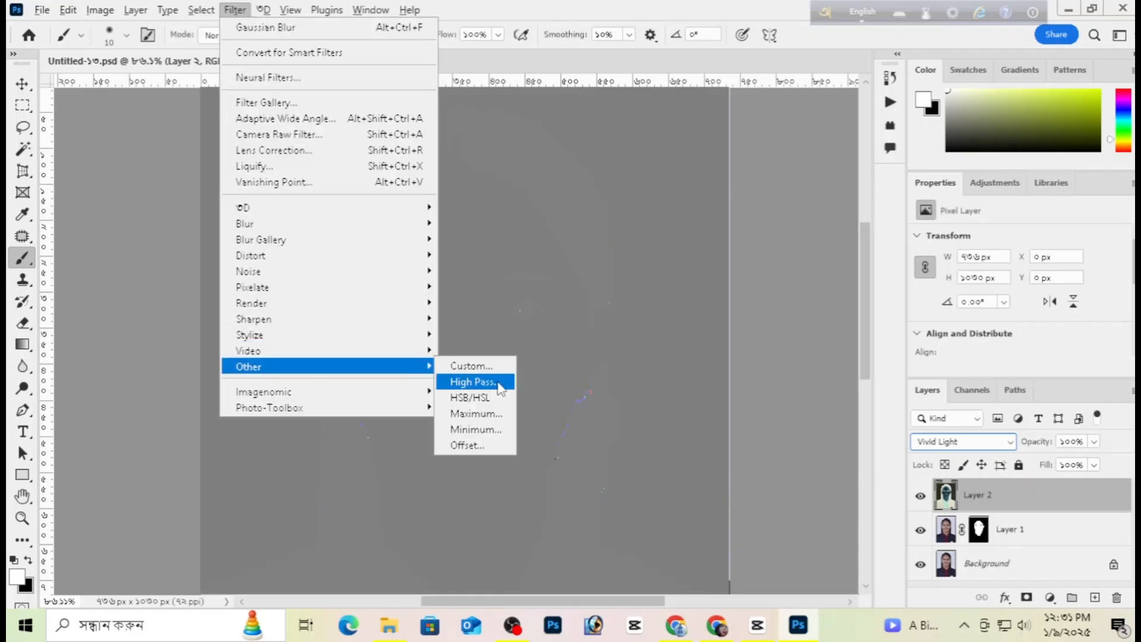
pyautogui.click(475, 381)
pyautogui.moveTo(497, 95); pyautogui.dragTo(806, 155)
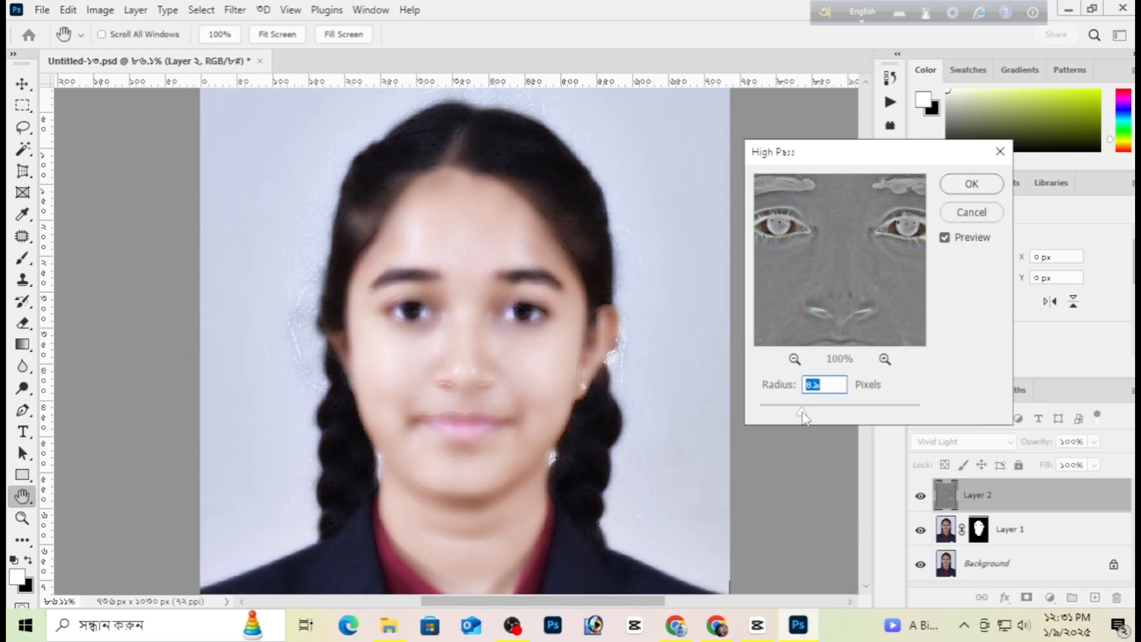
pyautogui.moveTo(802, 414); pyautogui.dragTo(797, 416)
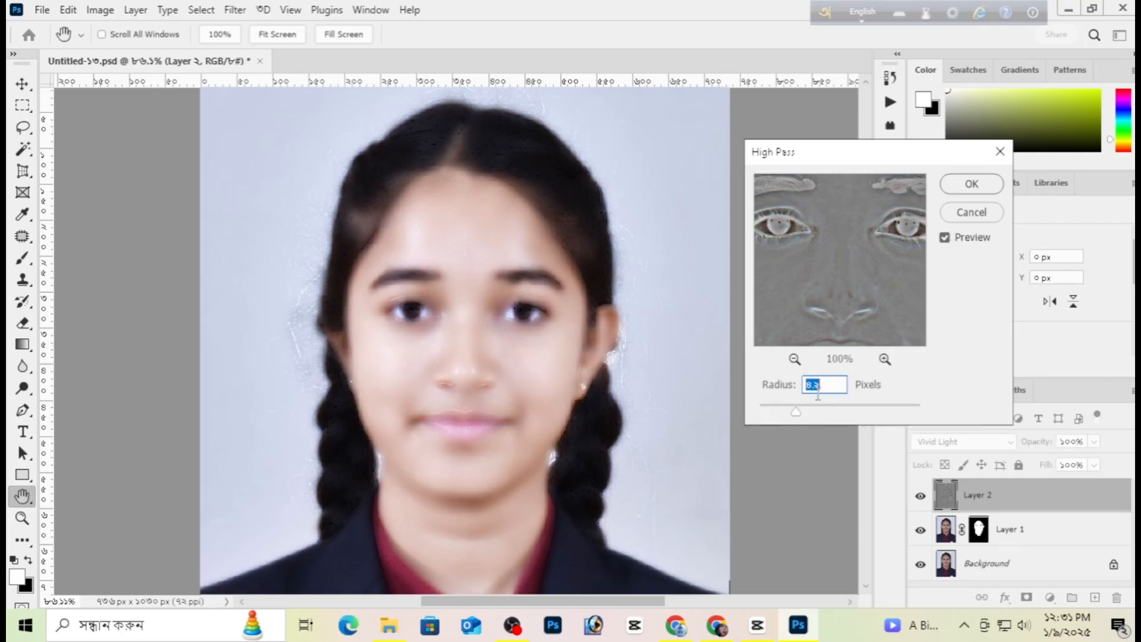
pyautogui.click(991, 199)
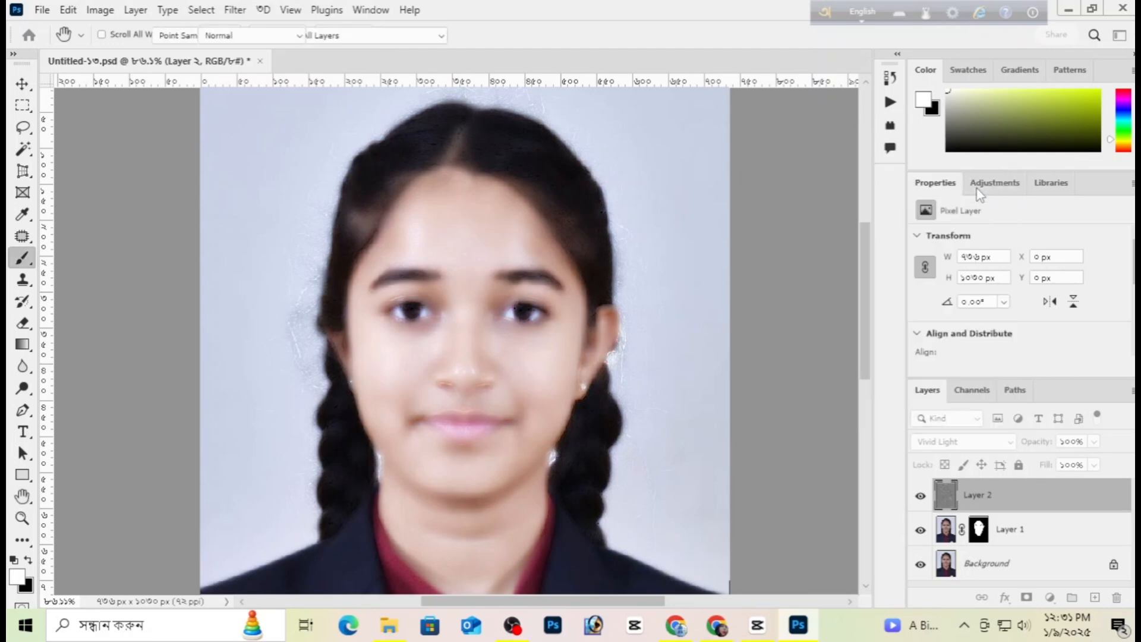
pyautogui.press('b')
# Step: Apply a Gaussian Blur with a radius of 1.1 pixels to Layer 2
pyautogui.click(234, 11)
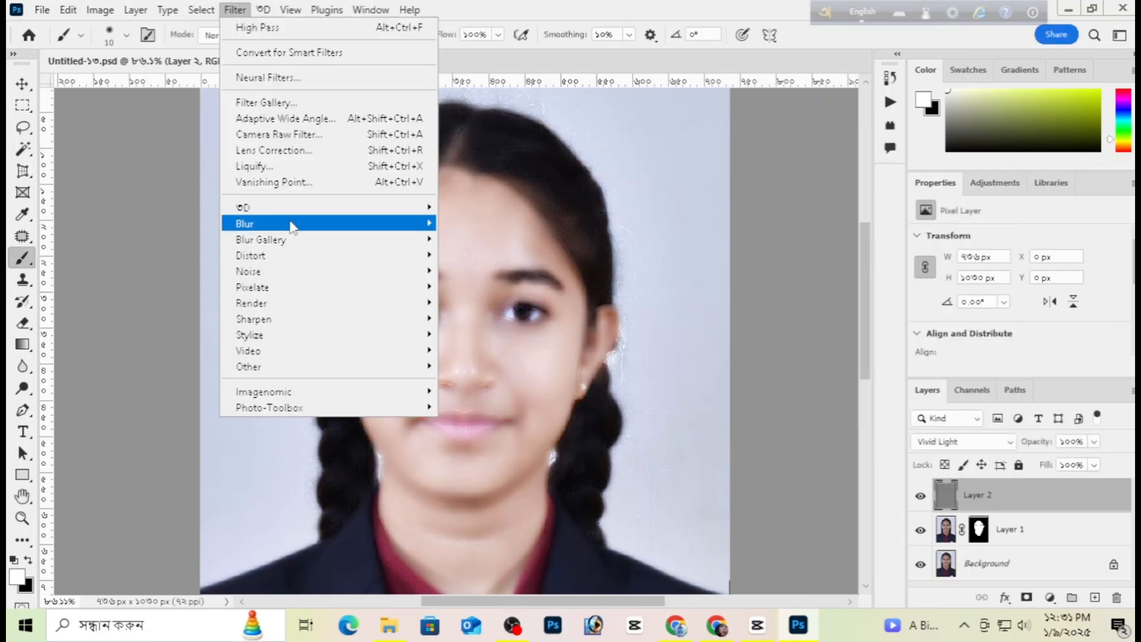
pyautogui.moveTo(287, 226)
pyautogui.click(476, 287)
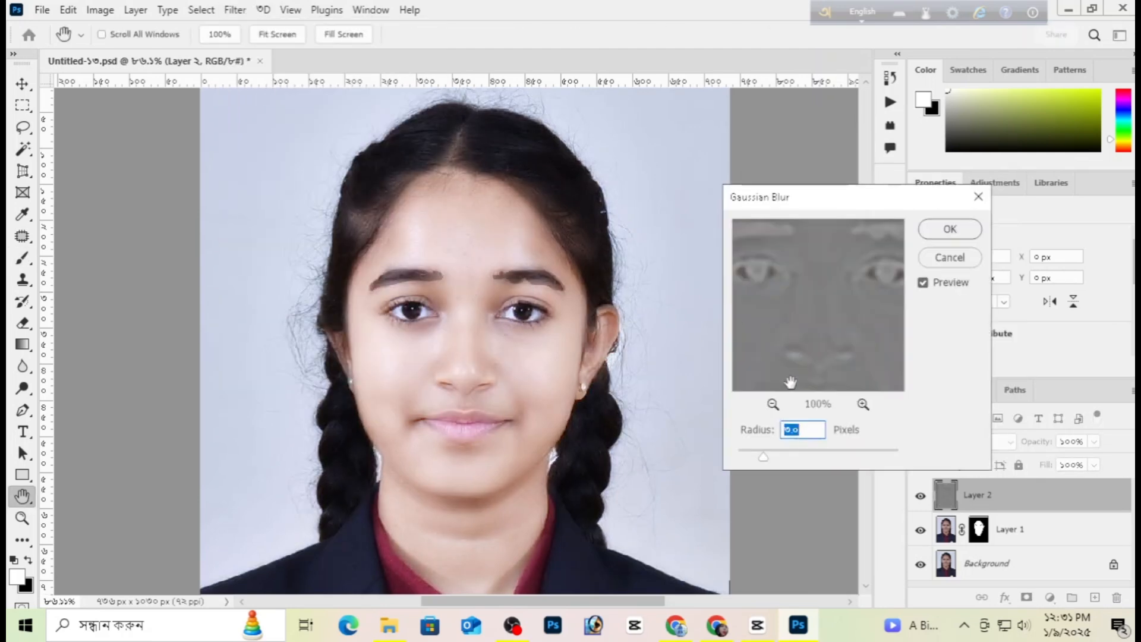
pyautogui.moveTo(761, 456); pyautogui.dragTo(748, 461)
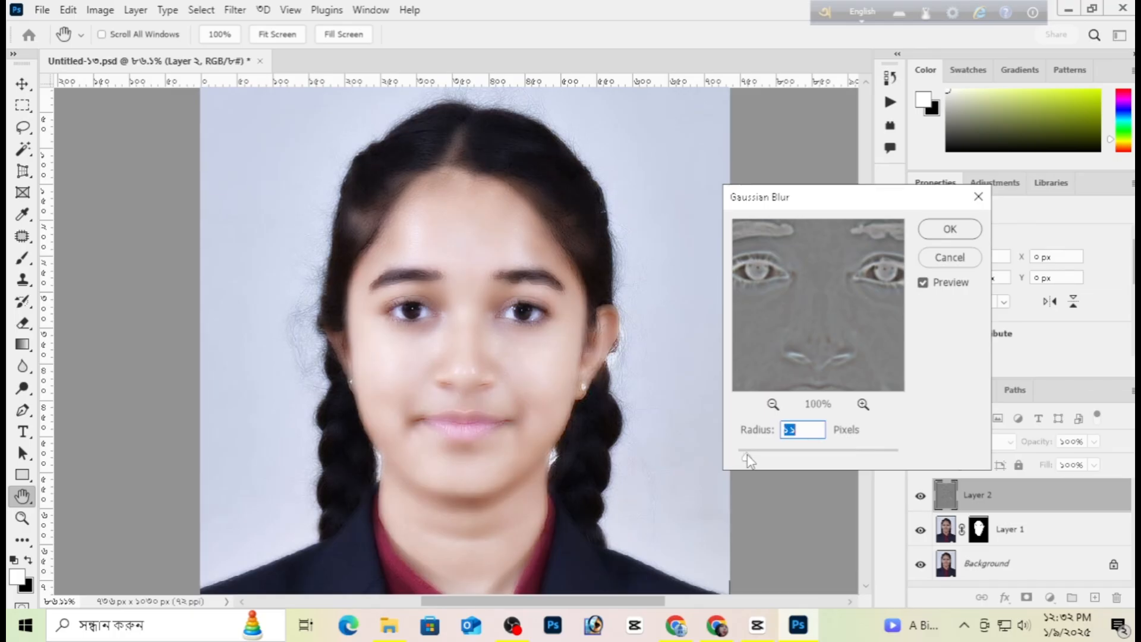
pyautogui.click(949, 232)
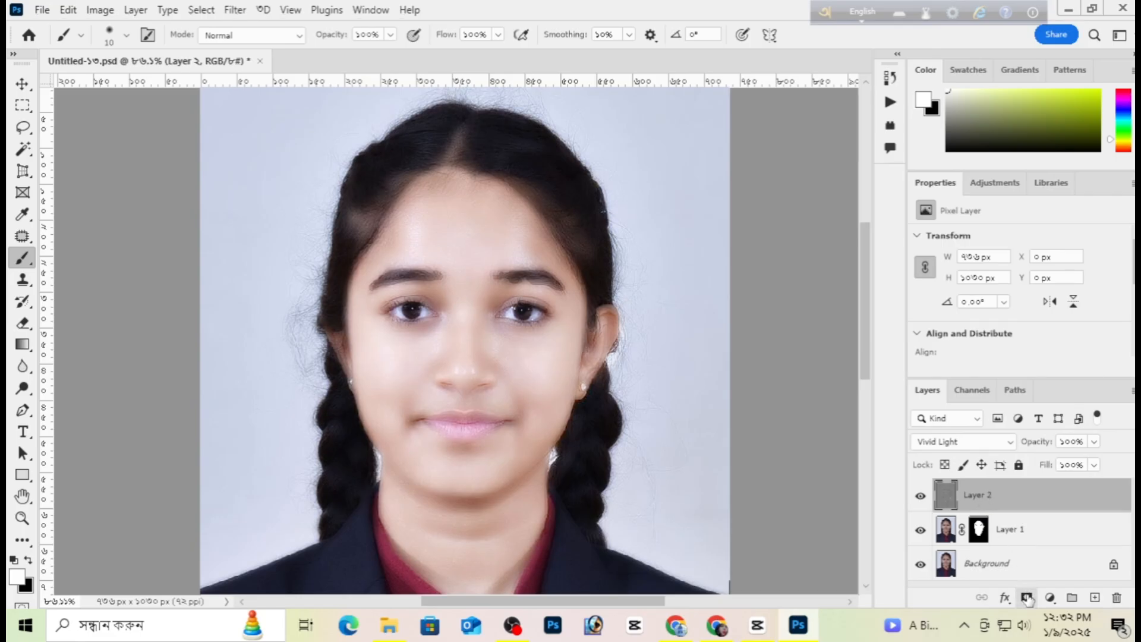
# Step: Add a black layer mask to Layer 2 and set up a 39 px soft brush with white as the foreground colour
pyautogui.keyDown('alt'); pyautogui.click(1028, 598); pyautogui.keyUp('alt')
pyautogui.click(126, 35)
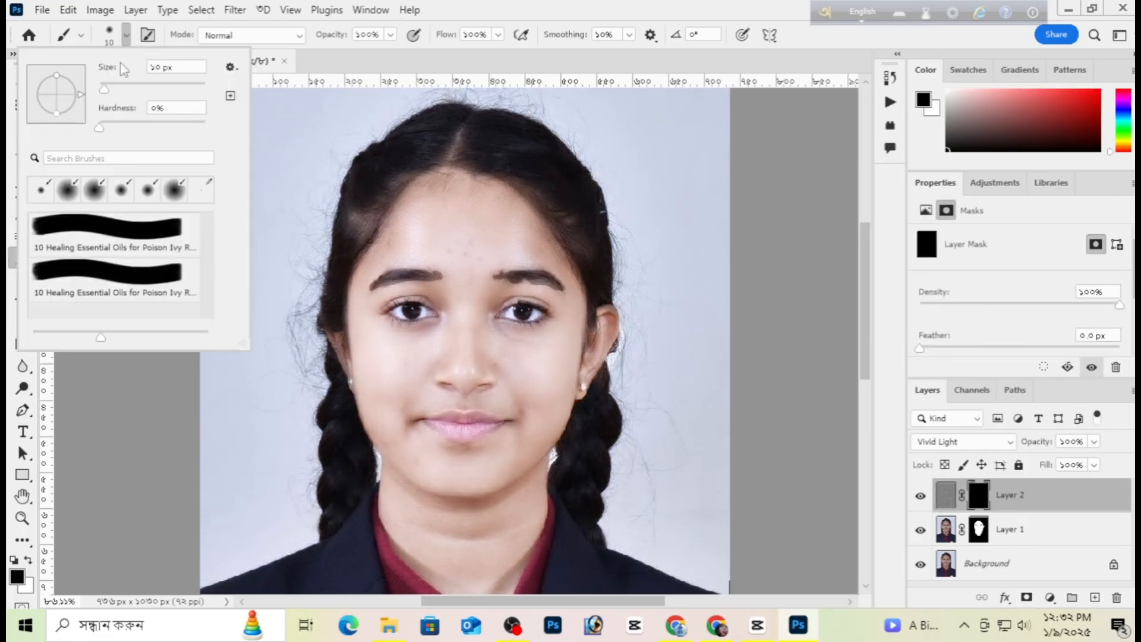
pyautogui.moveTo(117, 84)
pyautogui.mouseDown()
pyautogui.moveTo(136, 87)
pyautogui.moveTo(121, 86)
pyautogui.mouseUp()
pyautogui.click(275, 145)
pyautogui.scroll(4, 439, 231)
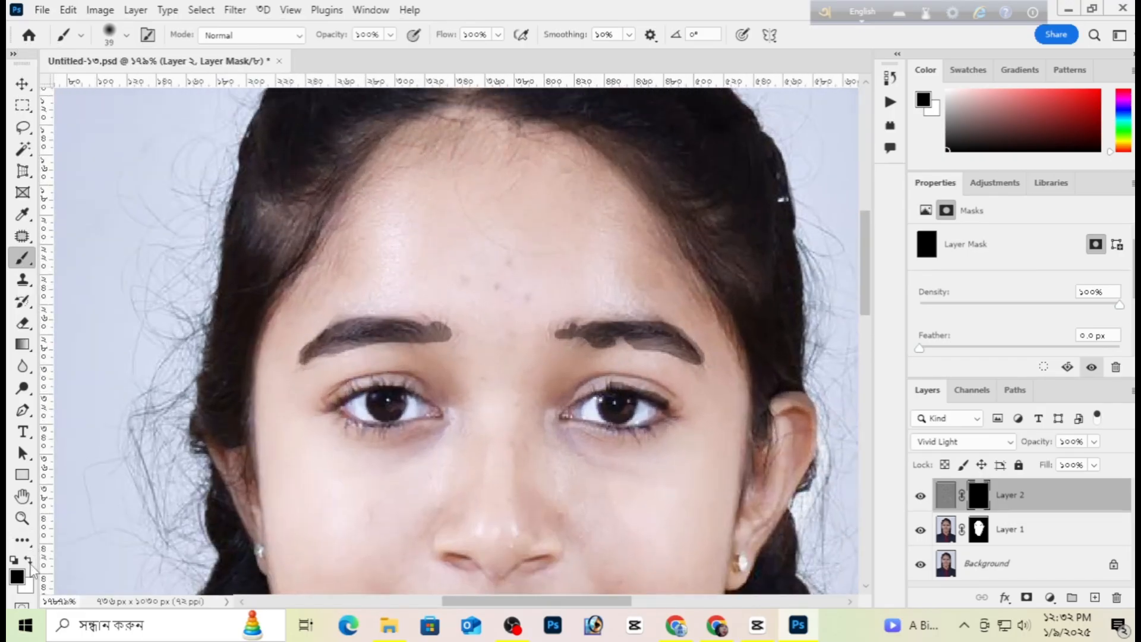
pyautogui.click(28, 560)
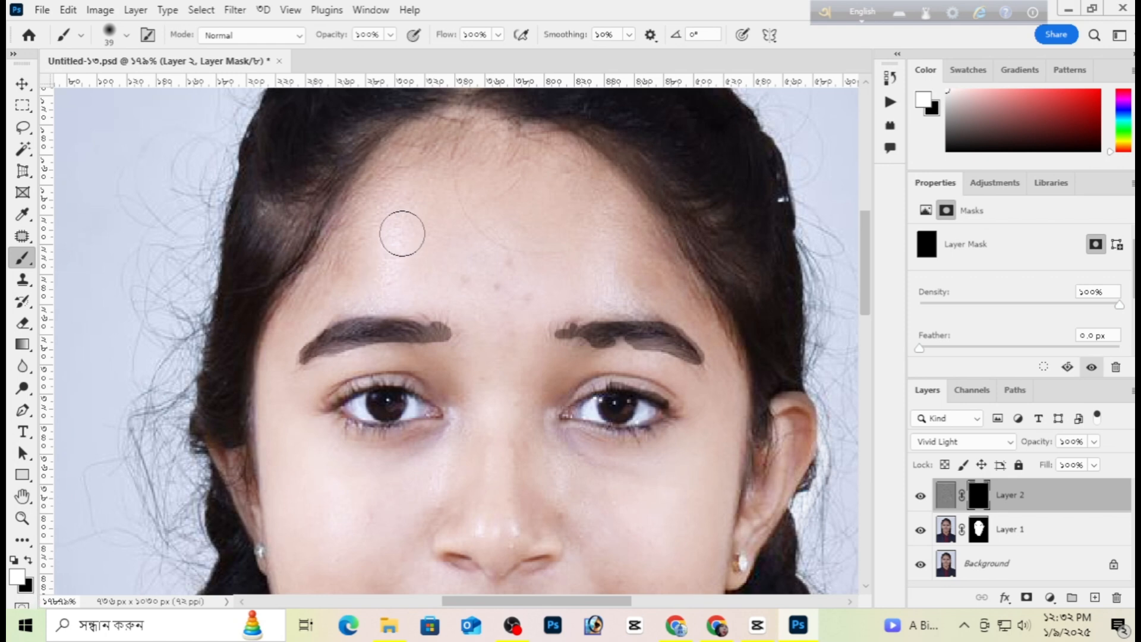
# Step: Paint white on Layer 2's mask over the forehead, nose, cheeks, chin and neck to apply the skin smoothing
pyautogui.moveTo(444, 256)
pyautogui.mouseDown()
pyautogui.moveTo(541, 252)
pyautogui.moveTo(525, 286)
pyautogui.moveTo(499, 257)
pyautogui.moveTo(502, 178)
pyautogui.mouseUp()
pyautogui.moveTo(420, 141)
pyautogui.mouseDown()
pyautogui.moveTo(329, 279)
pyautogui.moveTo(369, 245)
pyautogui.moveTo(476, 202)
pyautogui.moveTo(488, 168)
pyautogui.moveTo(638, 269)
pyautogui.moveTo(543, 142)
pyautogui.moveTo(688, 293)
pyautogui.moveTo(553, 272)
pyautogui.moveTo(522, 347)
pyautogui.moveTo(551, 357)
pyautogui.moveTo(523, 365)
pyautogui.moveTo(494, 319)
pyautogui.moveTo(487, 382)
pyautogui.moveTo(544, 374)
pyautogui.moveTo(556, 356)
pyautogui.moveTo(511, 391)
pyautogui.moveTo(552, 365)
pyautogui.moveTo(513, 434)
pyautogui.moveTo(480, 381)
pyautogui.moveTo(461, 387)
pyautogui.moveTo(436, 455)
pyautogui.moveTo(328, 465)
pyautogui.moveTo(386, 564)
pyautogui.mouseUp()
pyautogui.scroll(-3, 428, 438)
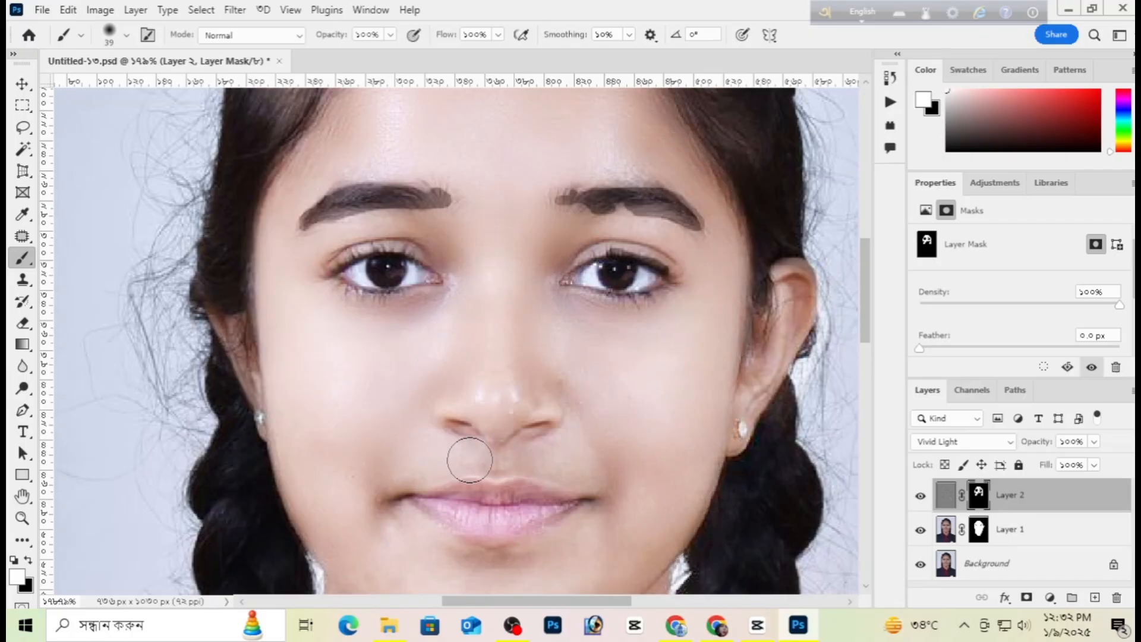
pyautogui.scroll(-3, 471, 453)
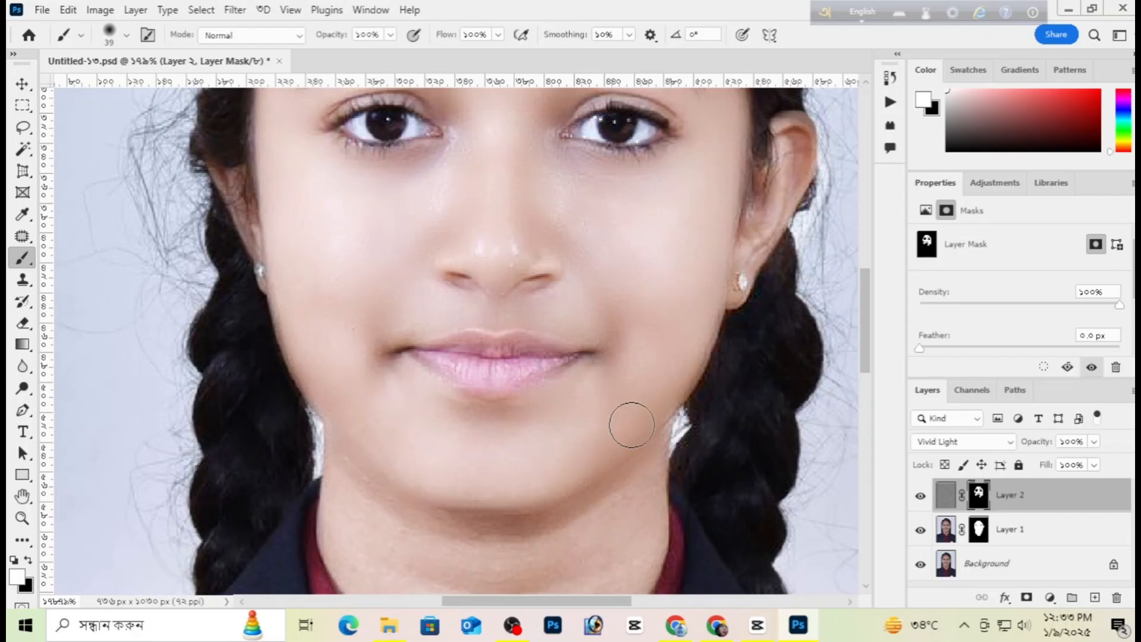
pyautogui.scroll(-1, 677, 314)
pyautogui.scroll(-2, 630, 368)
pyautogui.scroll(-1, 636, 328)
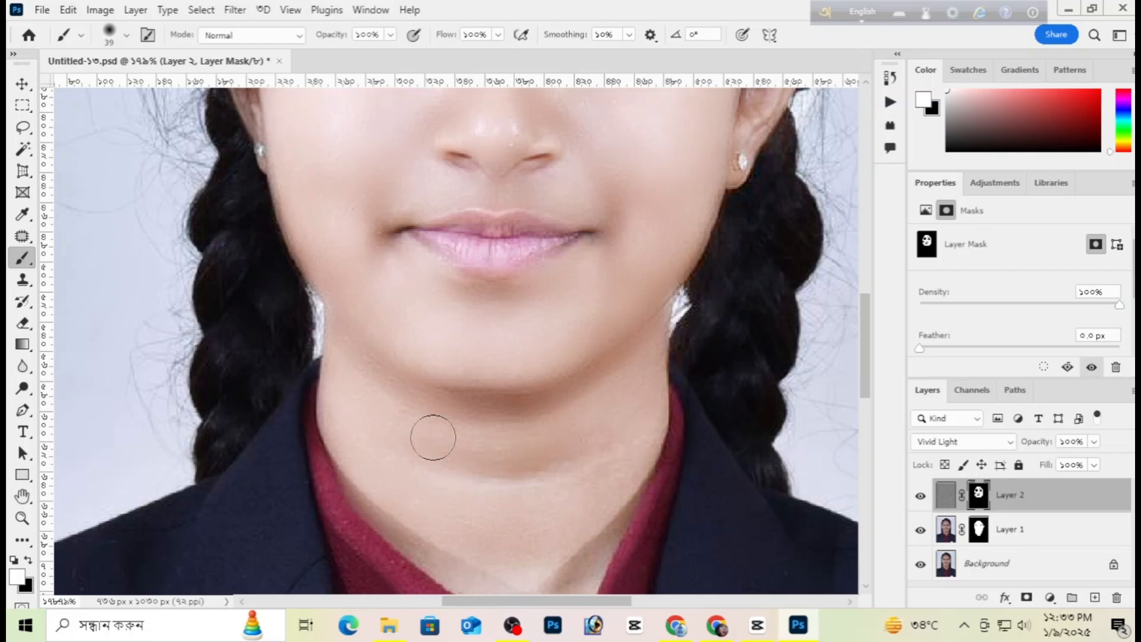
pyautogui.scroll(-2, 433, 438)
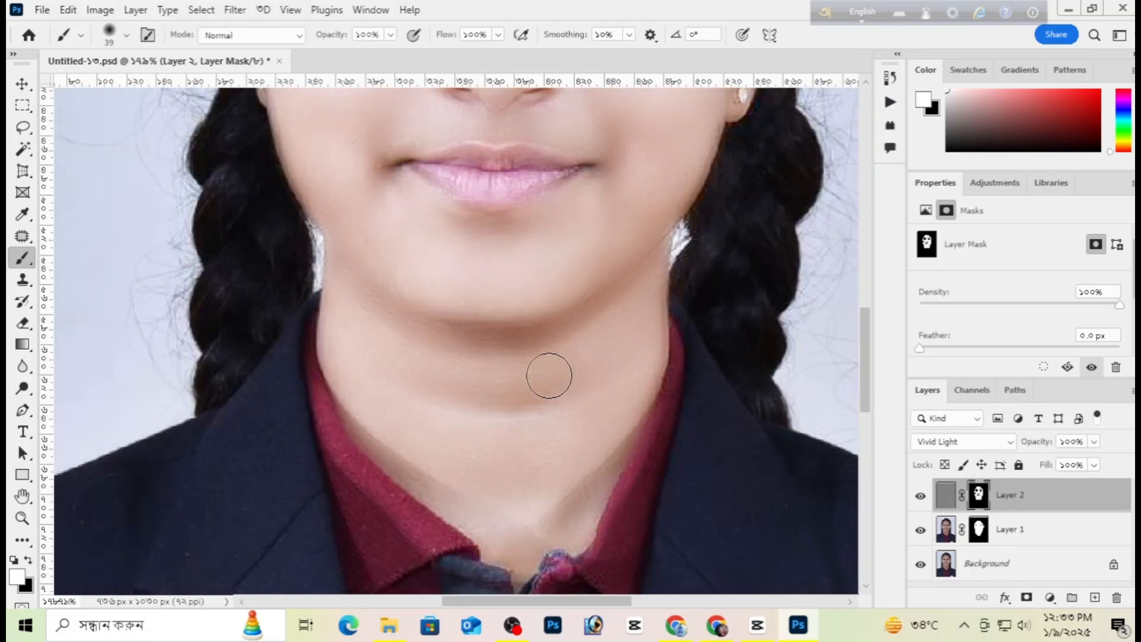
pyautogui.keyDown('alt'); pyautogui.scroll(-2, 612, 407); pyautogui.keyUp('alt')
pyautogui.keyDown('alt'); pyautogui.scroll(-1, 604, 410); pyautogui.keyUp('alt')
pyautogui.scroll(1, 596, 282)
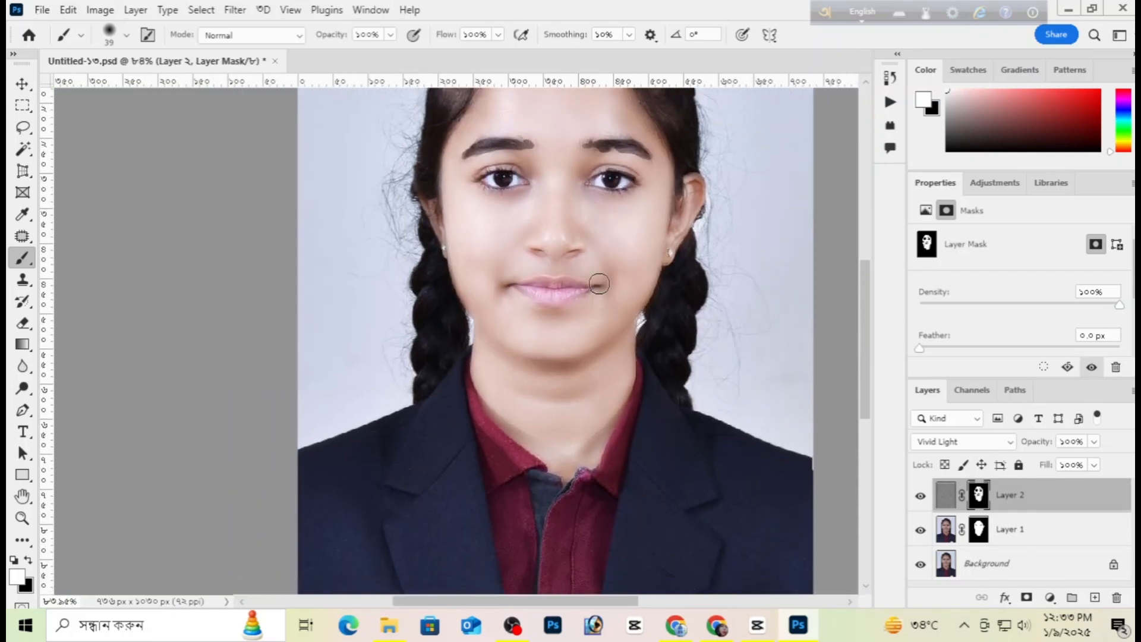
# Step: Compare the portrait with and without Layer 2's skin smoothing by toggling the layer's visibility several times
pyautogui.keyDown('alt'); pyautogui.scroll(1, 596, 282); pyautogui.keyUp('alt')
pyautogui.keyDown('alt'); pyautogui.scroll(4, 594, 282); pyautogui.keyUp('alt')
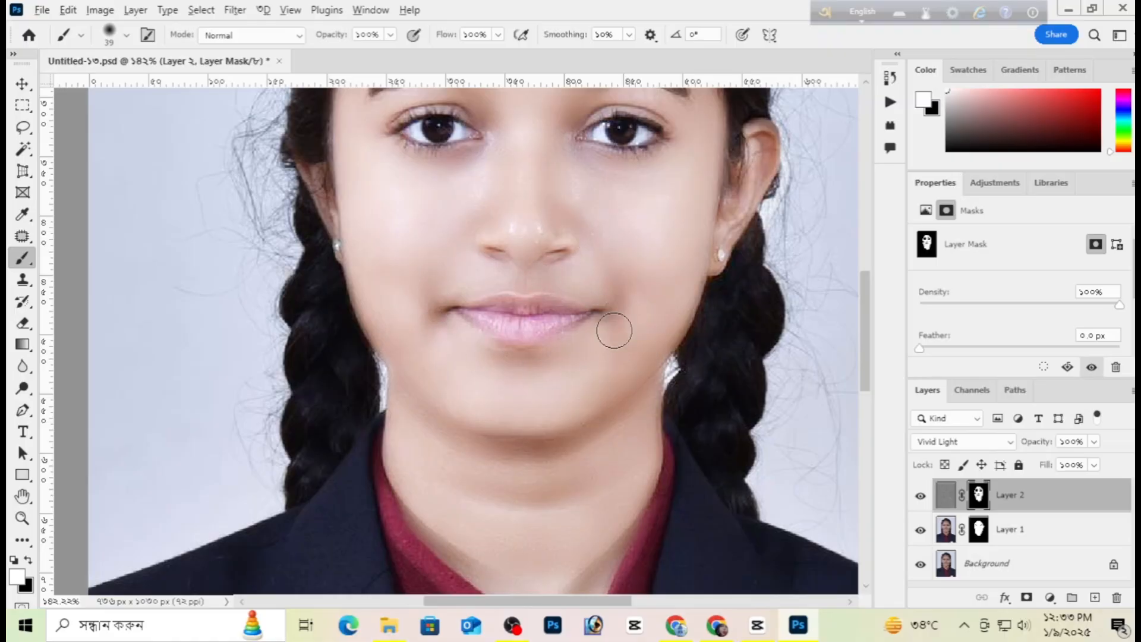
pyautogui.keyDown('alt'); pyautogui.scroll(-3, 630, 297); pyautogui.keyUp('alt')
pyautogui.click(919, 496)
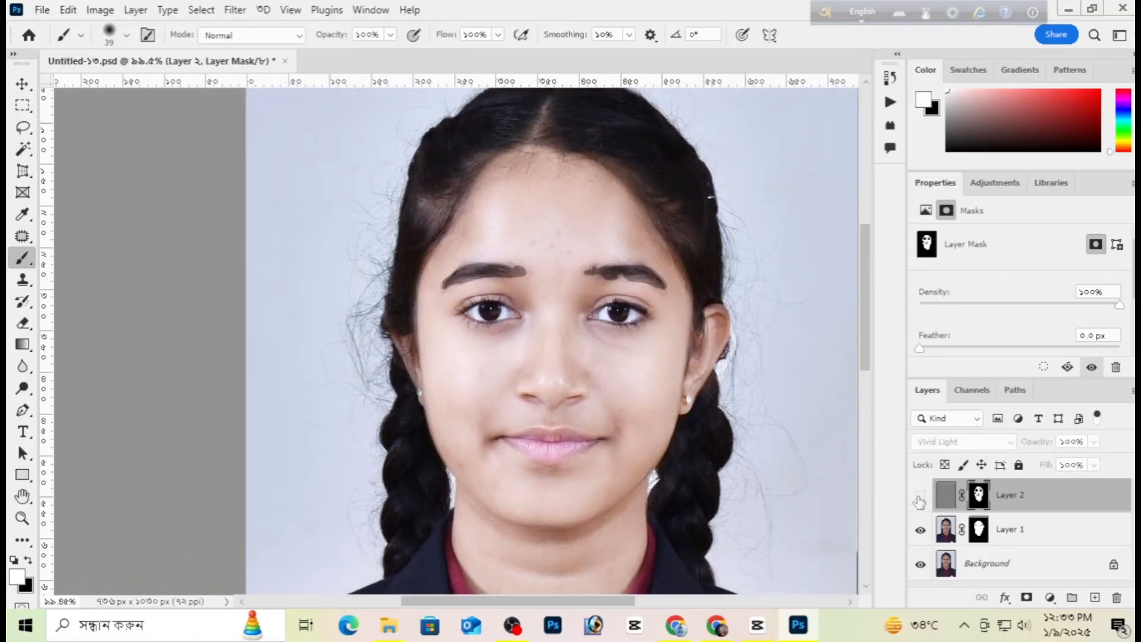
pyautogui.click(920, 496)
pyautogui.click(920, 496)
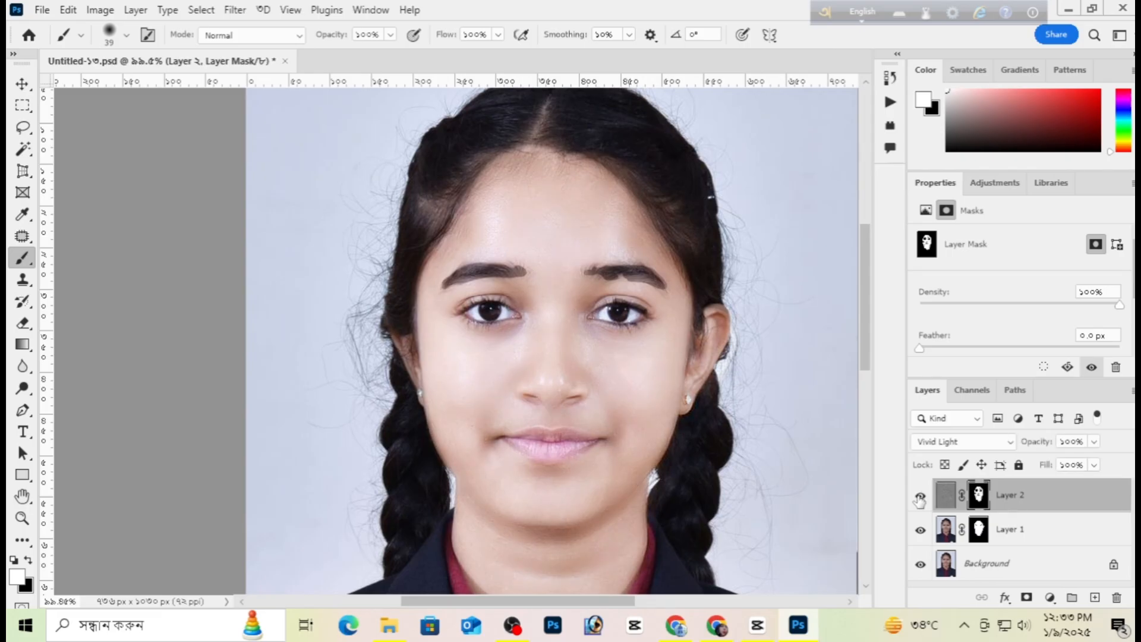
pyautogui.click(920, 496)
pyautogui.click(920, 496)
pyautogui.click(920, 496)
pyautogui.click(920, 496)
pyautogui.click(1066, 542)
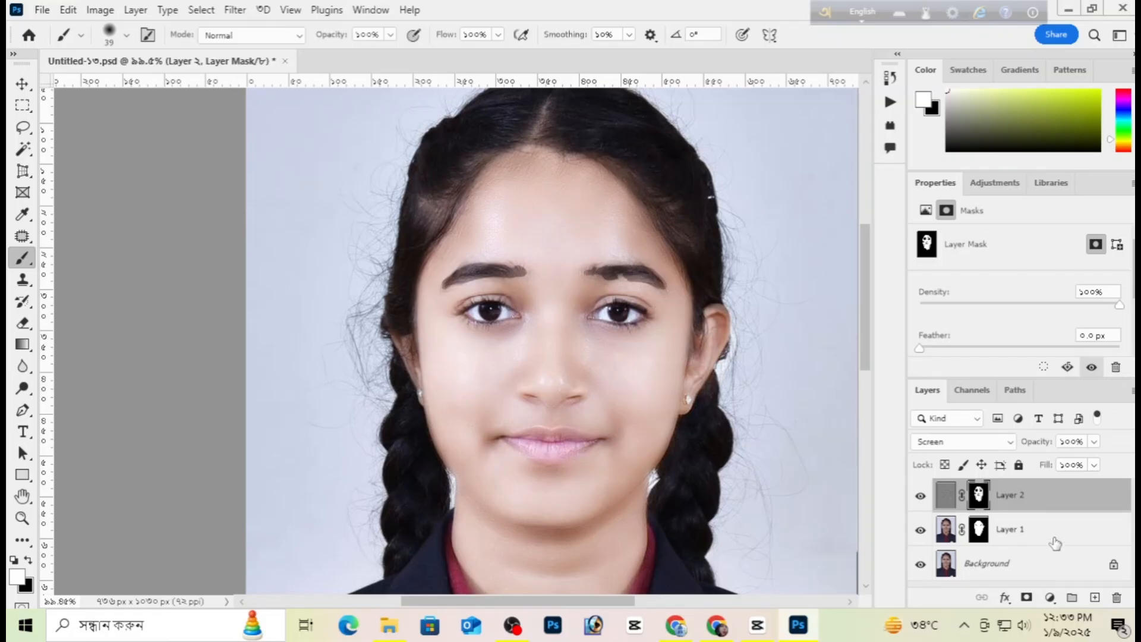
pyautogui.click(1094, 441)
pyautogui.moveTo(1094, 459)
pyautogui.mouseDown()
pyautogui.moveTo(1070, 465)
pyautogui.moveTo(1113, 467)
pyautogui.mouseUp()
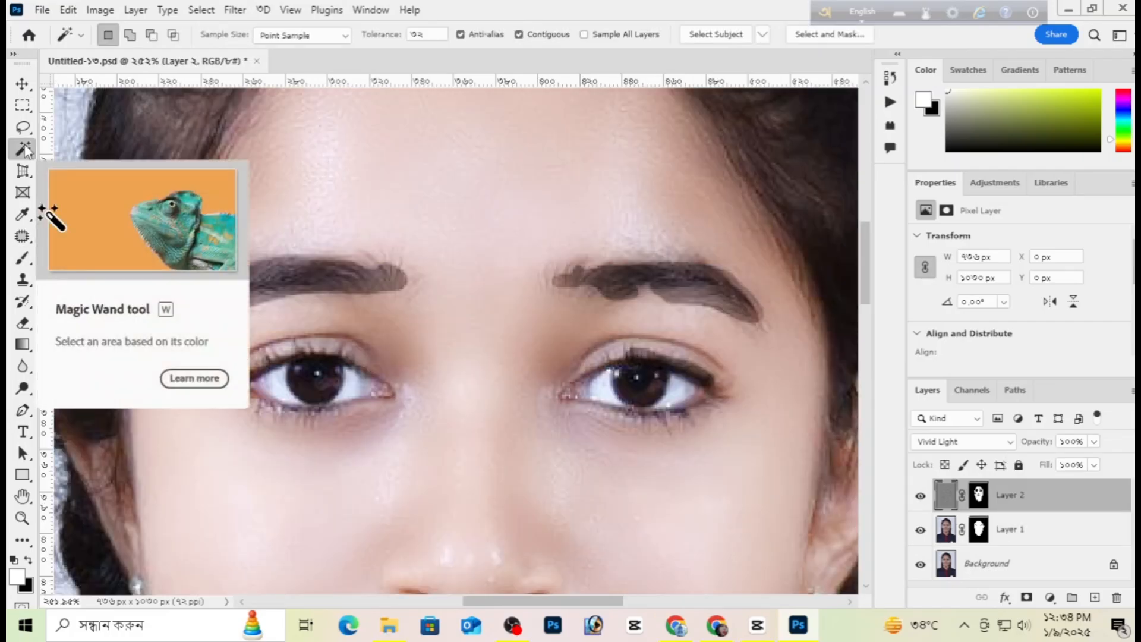
# Step: Select the whole eyebrow over the eye at the image's right and the inner end of the other with Quick Selection, trimming stray skin
pyautogui.rightClick(23, 148)
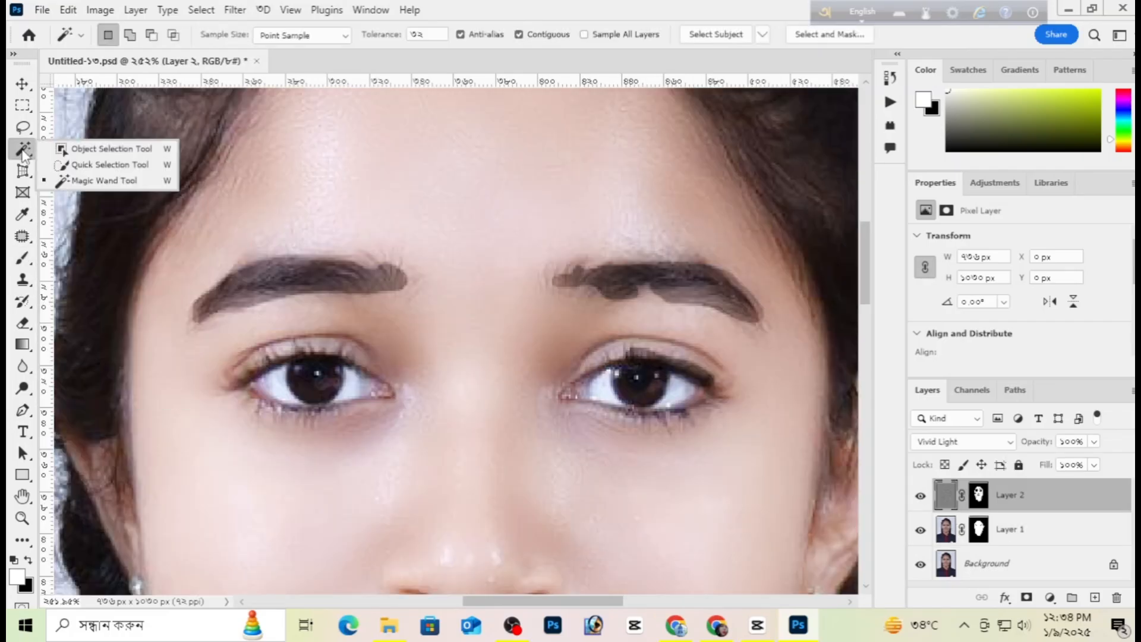
pyautogui.click(110, 165)
pyautogui.moveTo(550, 275)
pyautogui.mouseDown()
pyautogui.moveTo(717, 292)
pyautogui.moveTo(719, 335)
pyautogui.moveTo(553, 318)
pyautogui.mouseUp()
pyautogui.press('alt')
pyautogui.moveTo(539, 280); pyautogui.dragTo(549, 251)
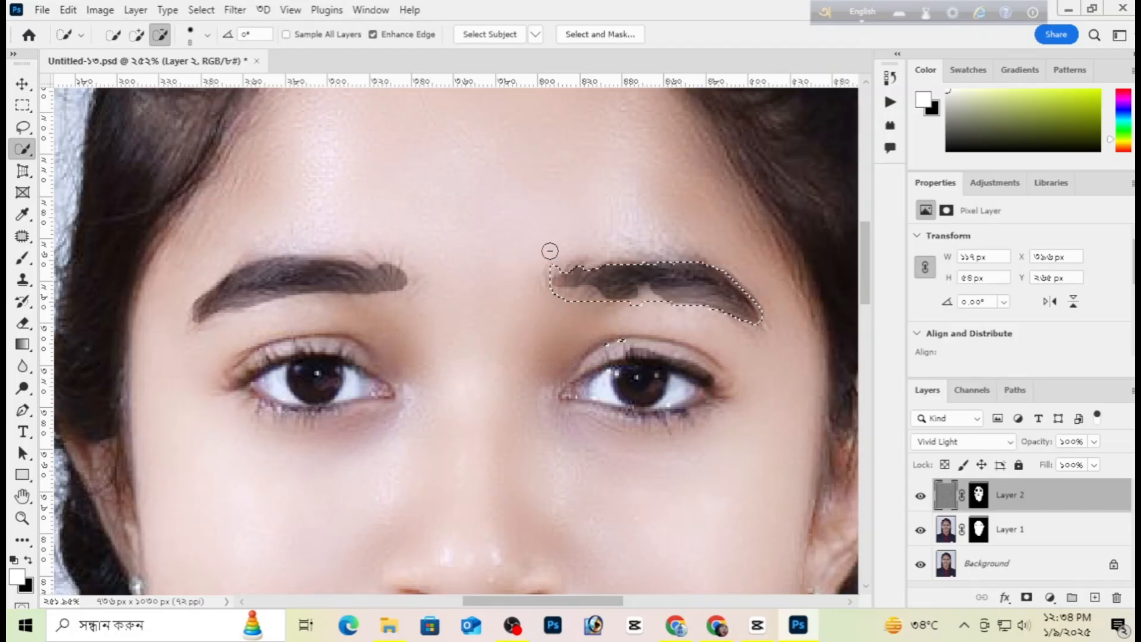
pyautogui.moveTo(640, 321)
pyautogui.mouseDown()
pyautogui.moveTo(554, 301)
pyautogui.moveTo(600, 306)
pyautogui.mouseUp()
pyautogui.moveTo(390, 275)
pyautogui.mouseDown()
pyautogui.moveTo(358, 269)
pyautogui.moveTo(380, 284)
pyautogui.mouseUp()
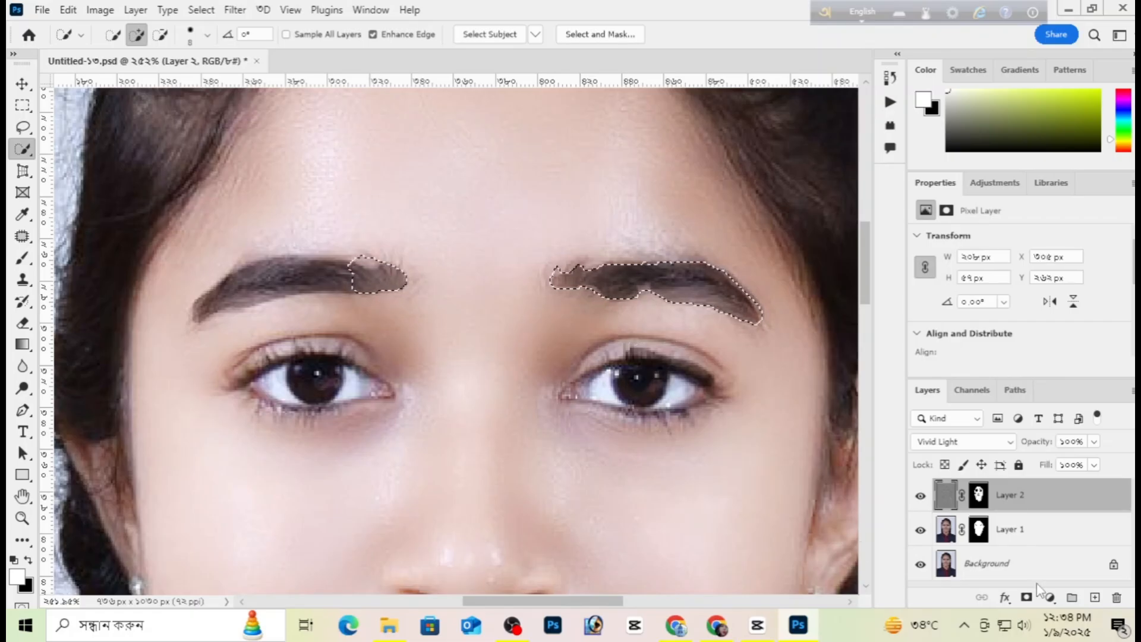
# Step: Add a Solid Color fill layer in a near-black olive tone restricted to the selected eyebrow areas
pyautogui.click(1049, 597)
pyautogui.click(1052, 304)
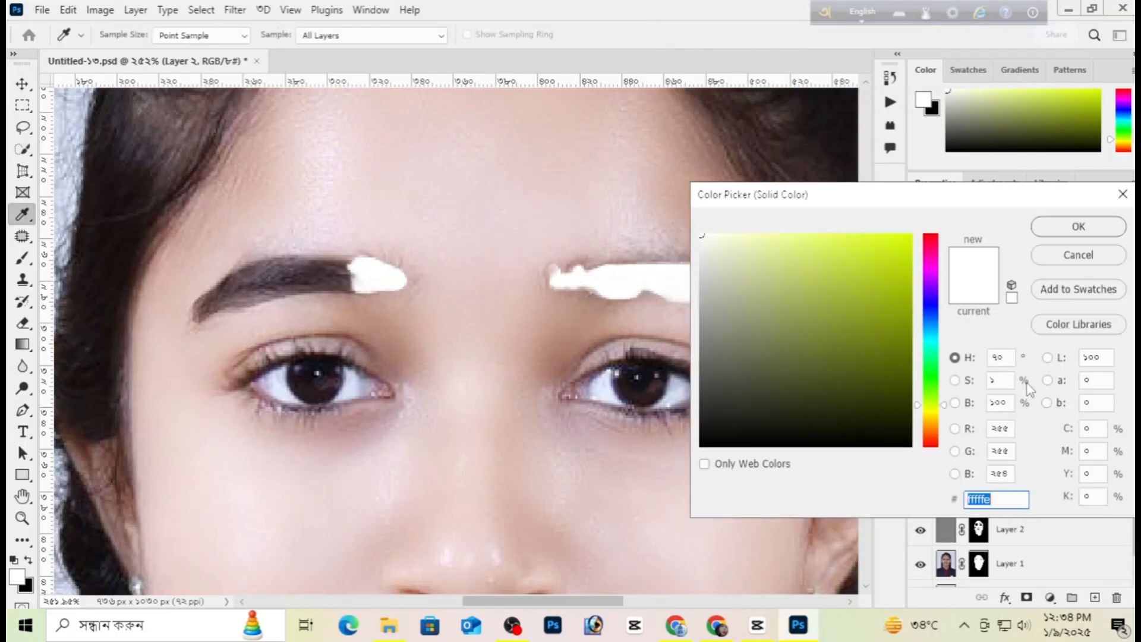
pyautogui.click(815, 422)
pyautogui.click(756, 432)
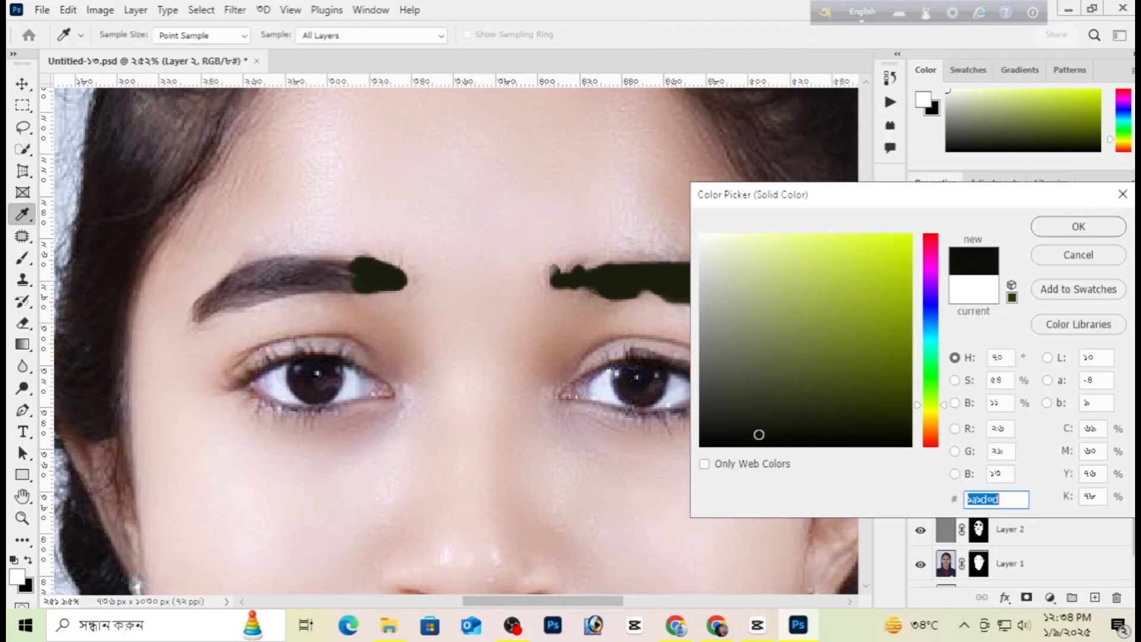
pyautogui.click(1078, 226)
pyautogui.press('w')
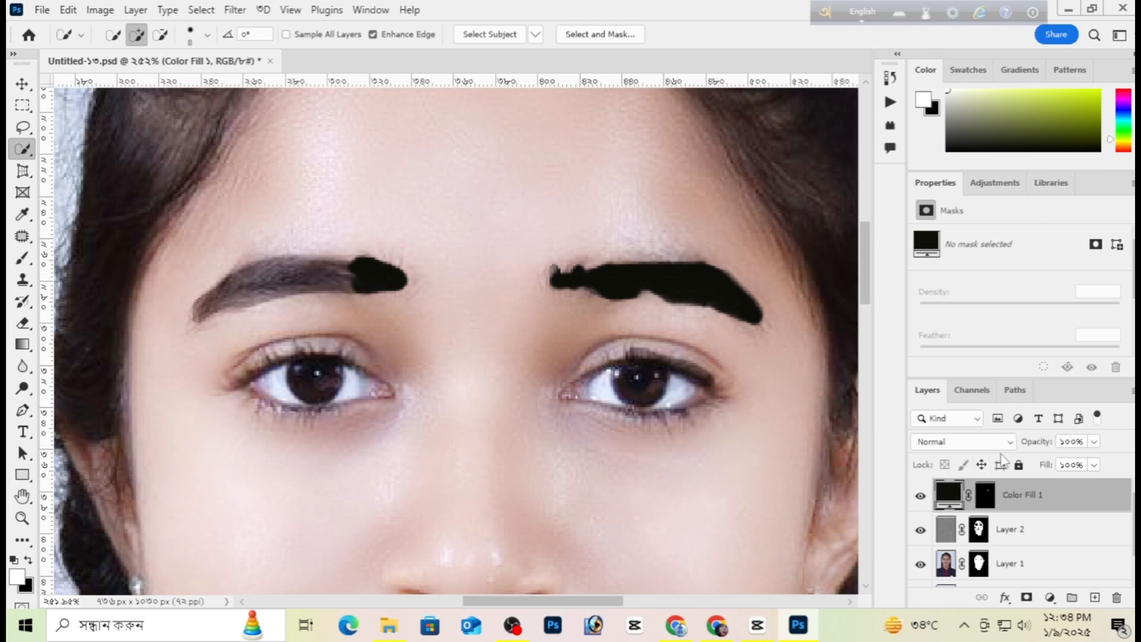
# Step: Set the eyebrow colour fill layer's blend mode to Soft Light, keeping its fill at 100%
pyautogui.click(956, 441)
pyautogui.click(958, 406)
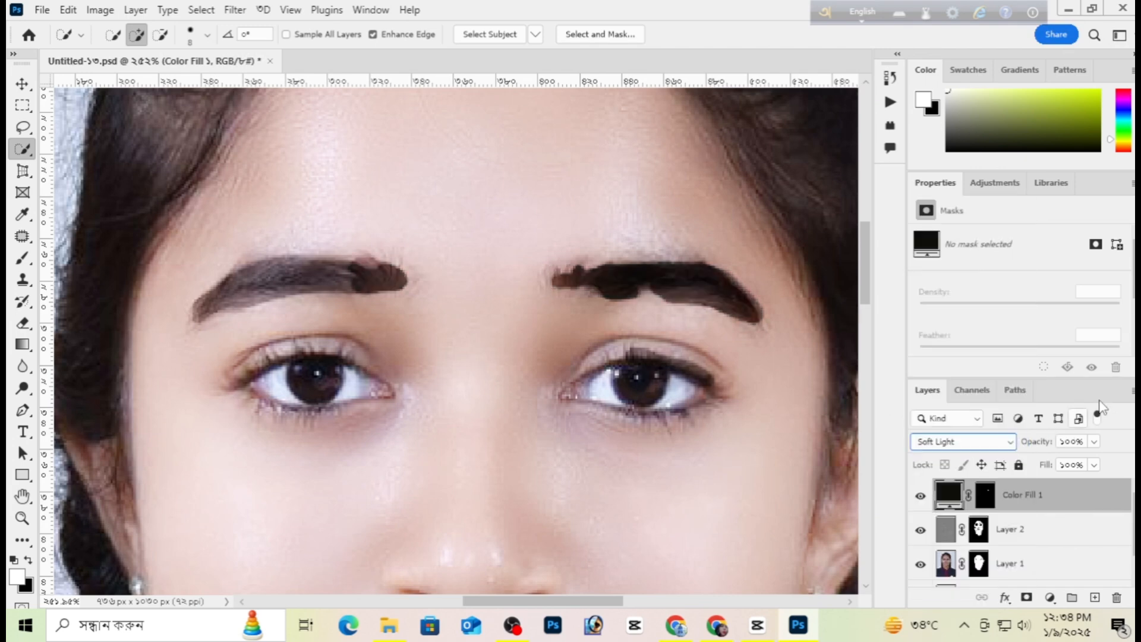
pyautogui.click(1094, 466)
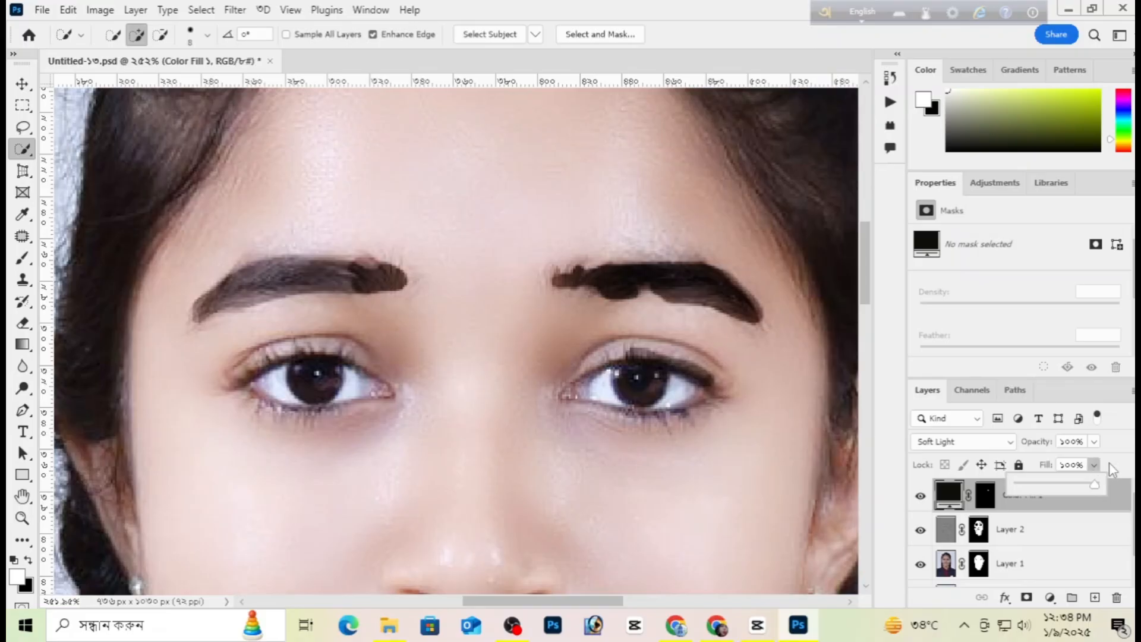
pyautogui.click(1102, 472)
pyautogui.scroll(-5, 497, 441)
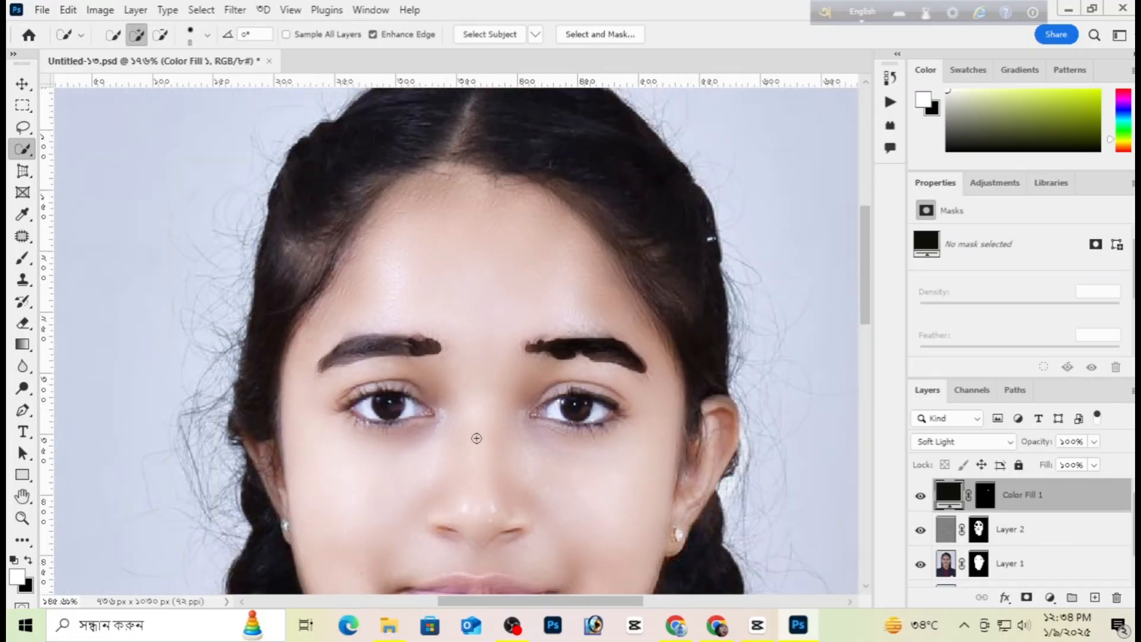
# Step: Select Layer 1, Layer 2 and the colour fill layer, and stamp the visible image into a new layer on top
pyautogui.scroll(-1, 1027, 537)
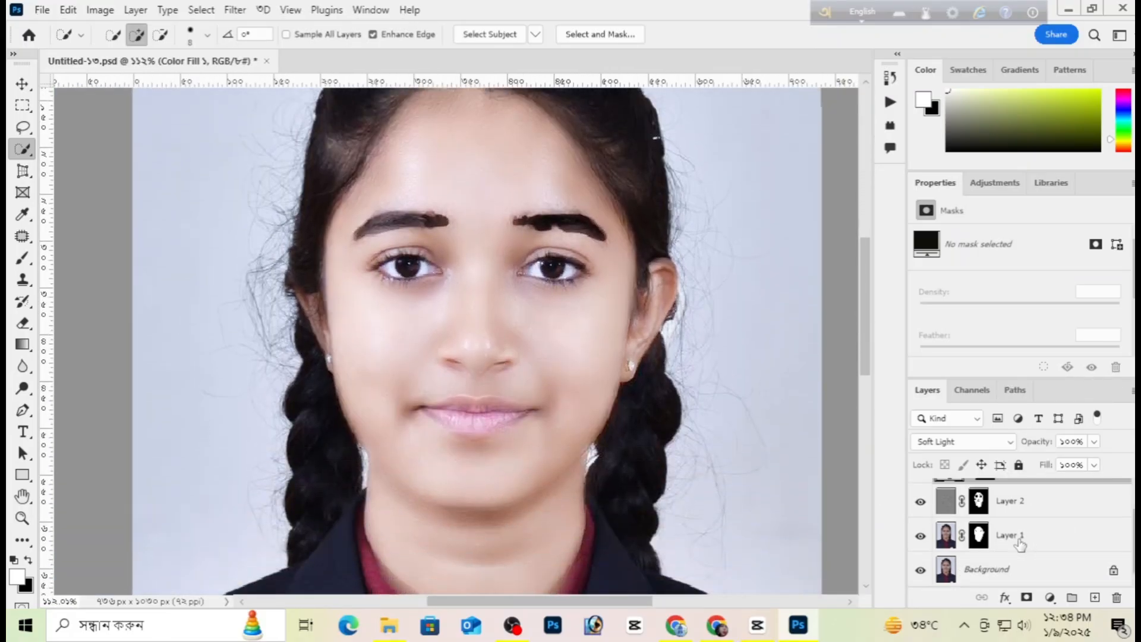
pyautogui.click(1020, 541)
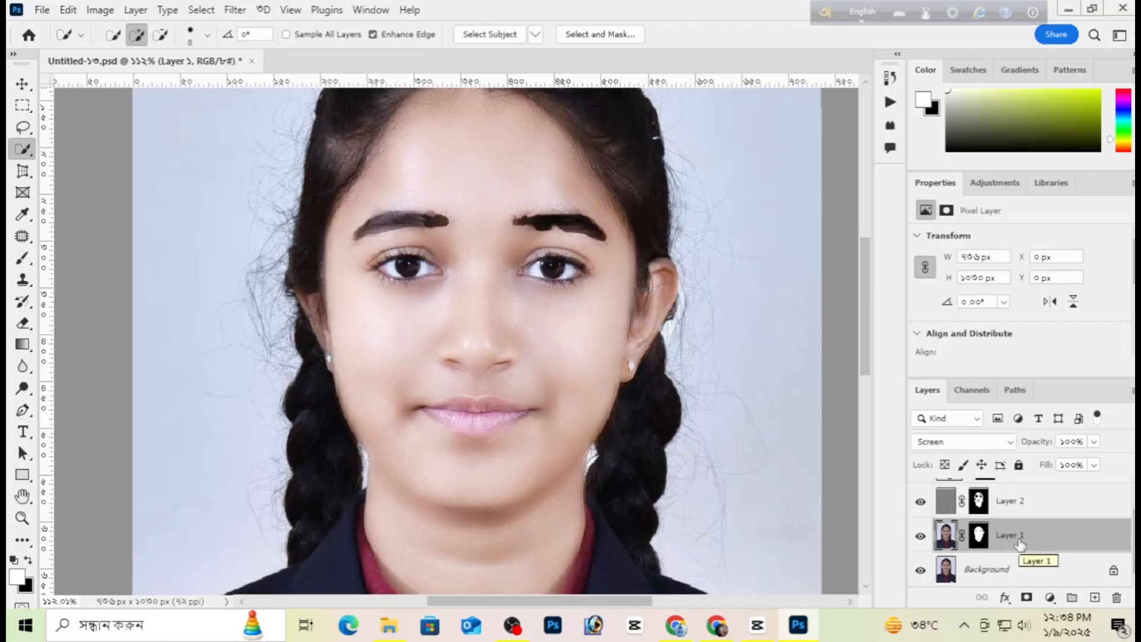
pyautogui.keyDown('shift'); pyautogui.click(1008, 502); pyautogui.keyUp('shift')
pyautogui.scroll(1, 1017, 511)
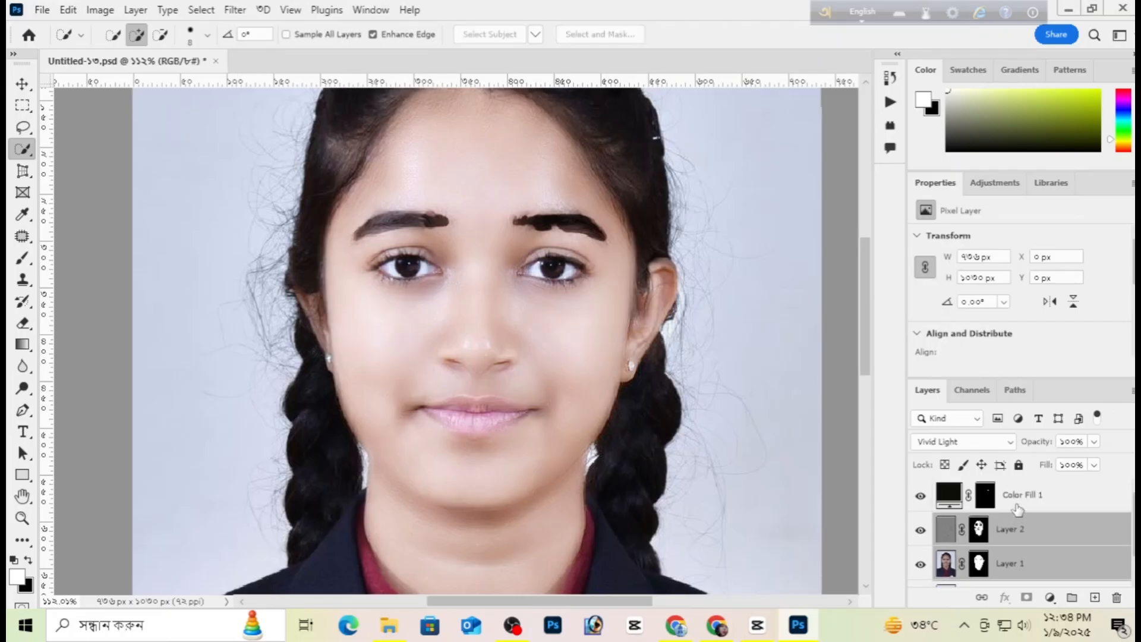
pyautogui.keyDown('shift'); pyautogui.click(1017, 508); pyautogui.keyUp('shift')
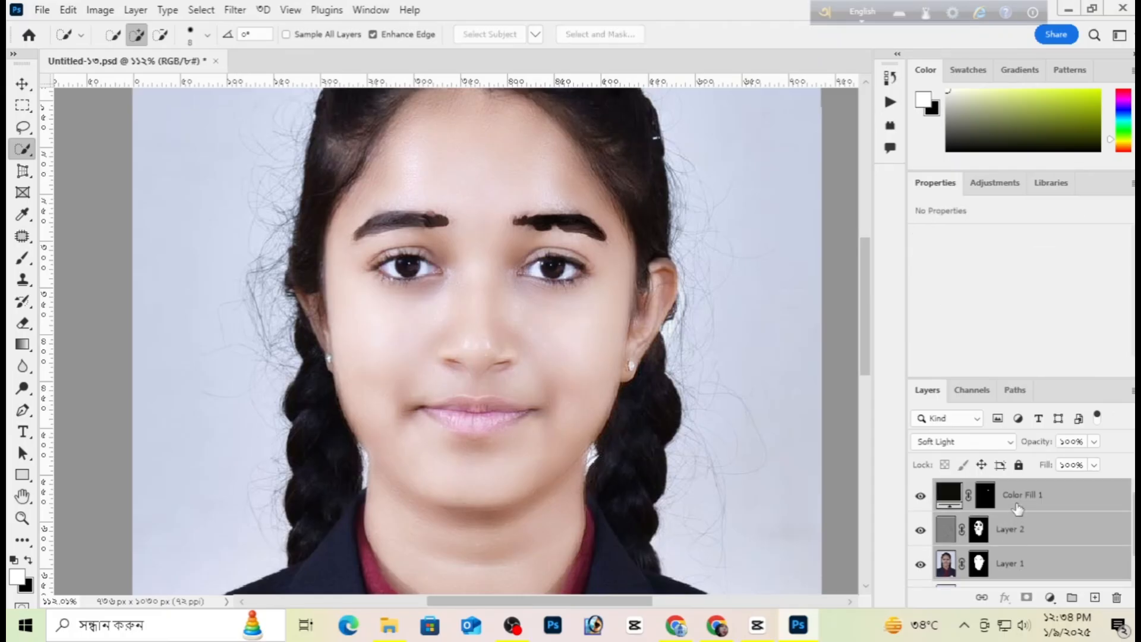
pyautogui.hotkey('ctrl', 'alt', 'shift', 'e')
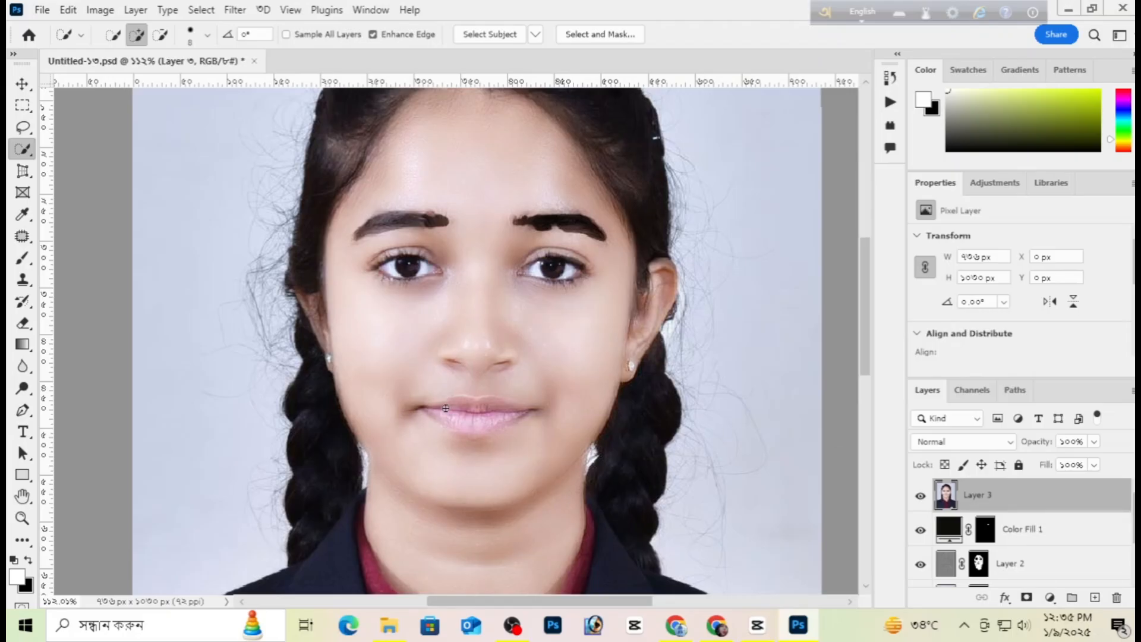
pyautogui.scroll(5, 445, 408)
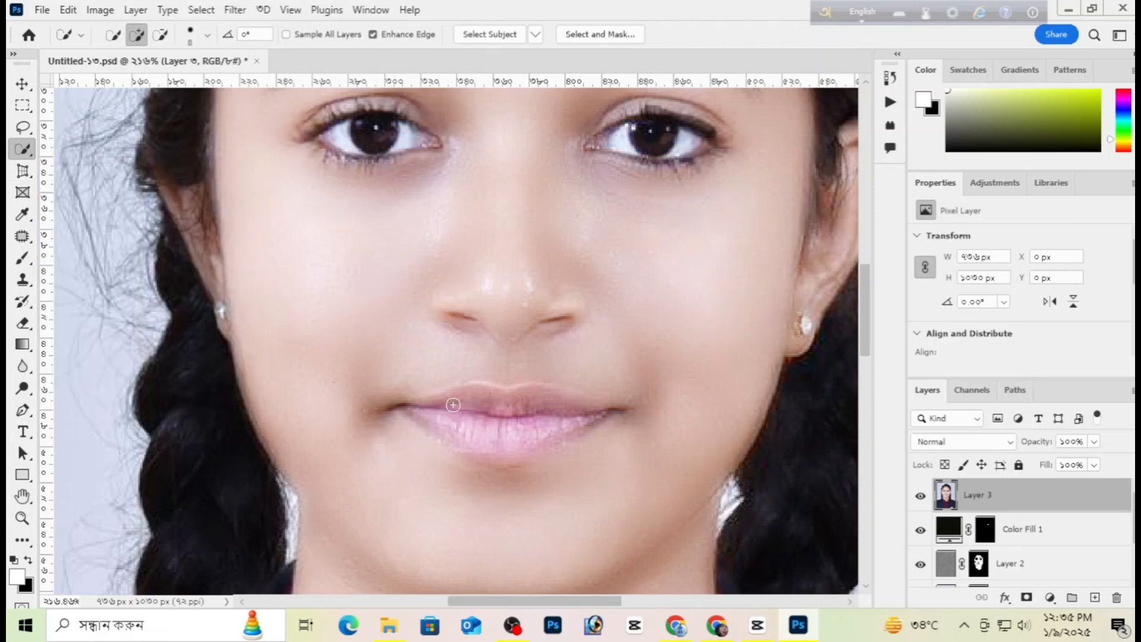
pyautogui.moveTo(427, 404); pyautogui.dragTo(569, 423)
pyautogui.hotkey('ctrl', 'd')
# Step: Draw a closed Pen tool path around the outline of both lips, from one mouth corner around to the other and back
pyautogui.click(23, 411)
pyautogui.scroll(3, 497, 451)
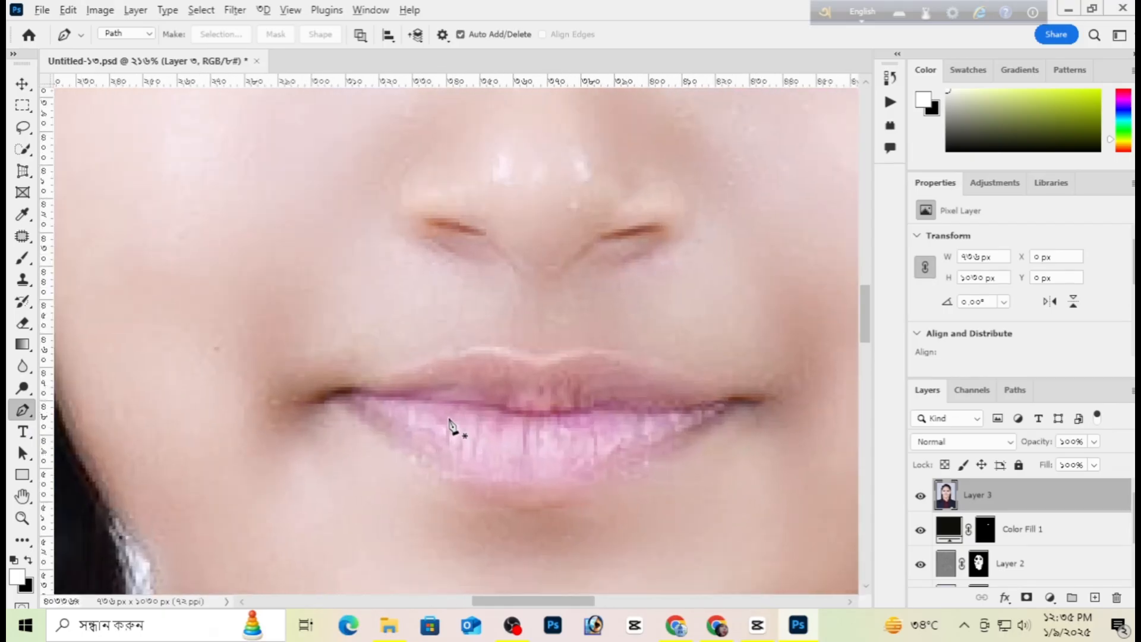
pyautogui.click(285, 399)
pyautogui.click(344, 384)
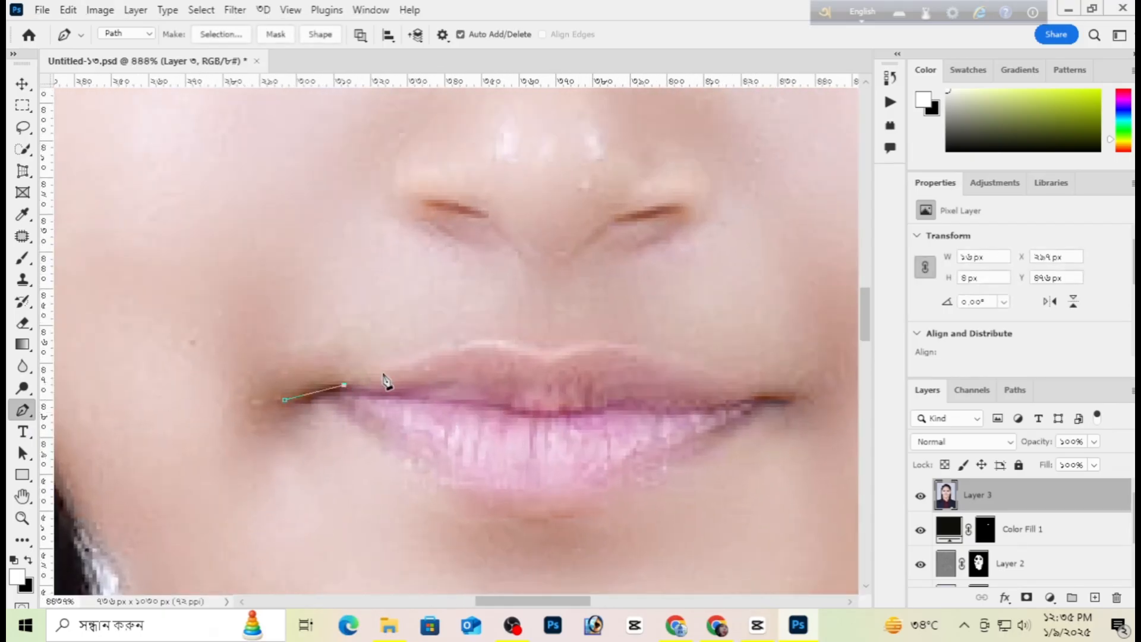
pyautogui.click(385, 373)
pyautogui.click(444, 354)
pyautogui.click(481, 347)
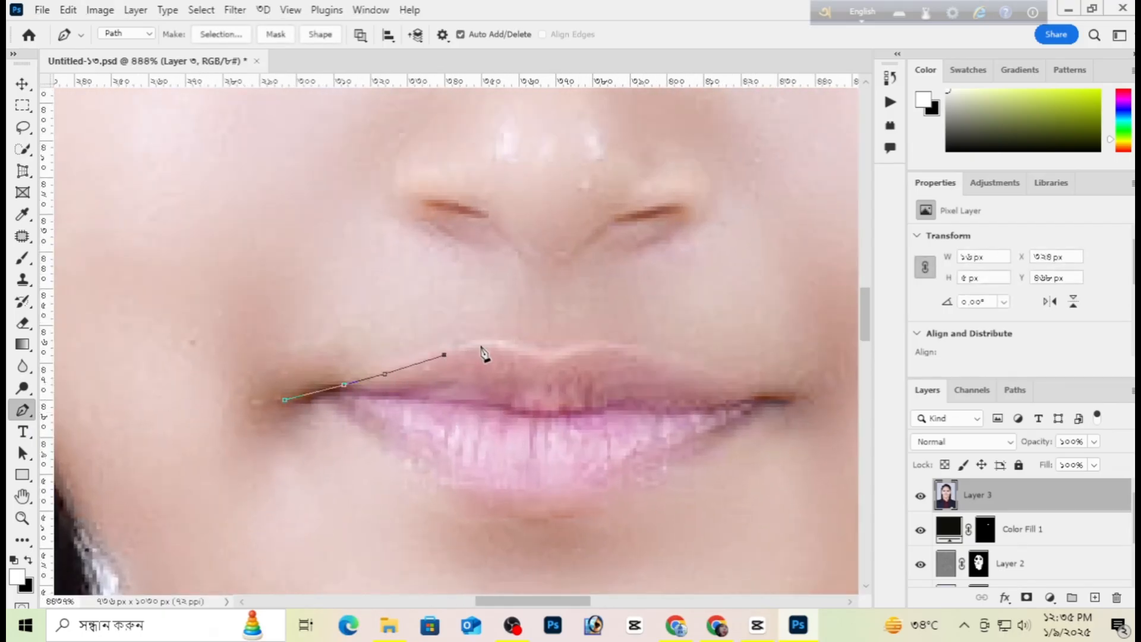
pyautogui.click(542, 367)
pyautogui.hotkey('ctrl', 'z')
pyautogui.click(542, 362)
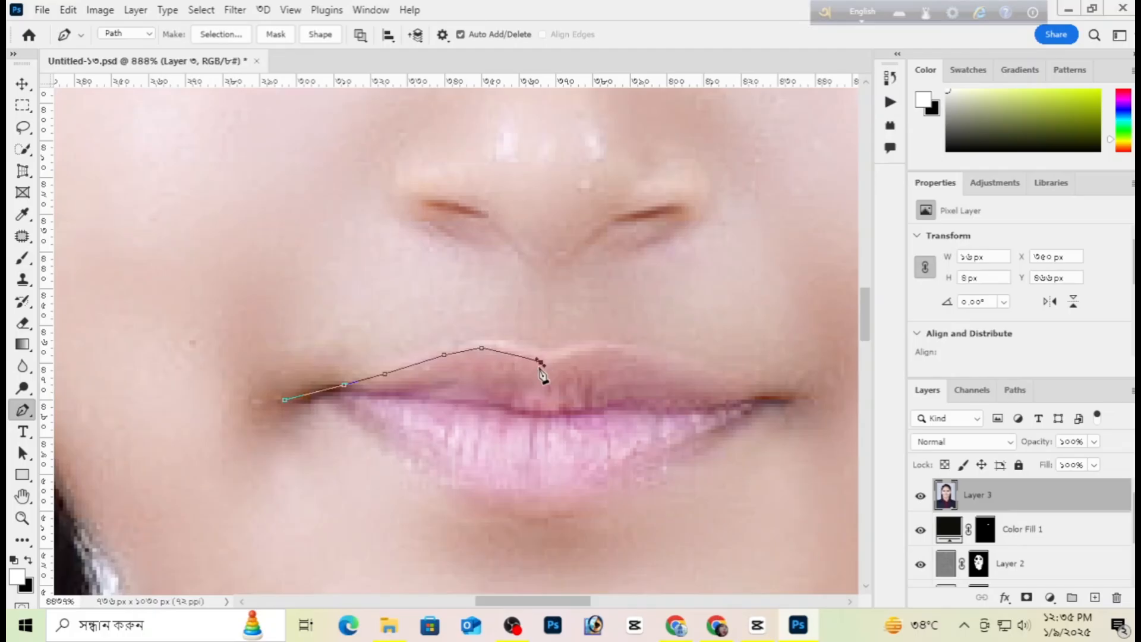
pyautogui.click(607, 347)
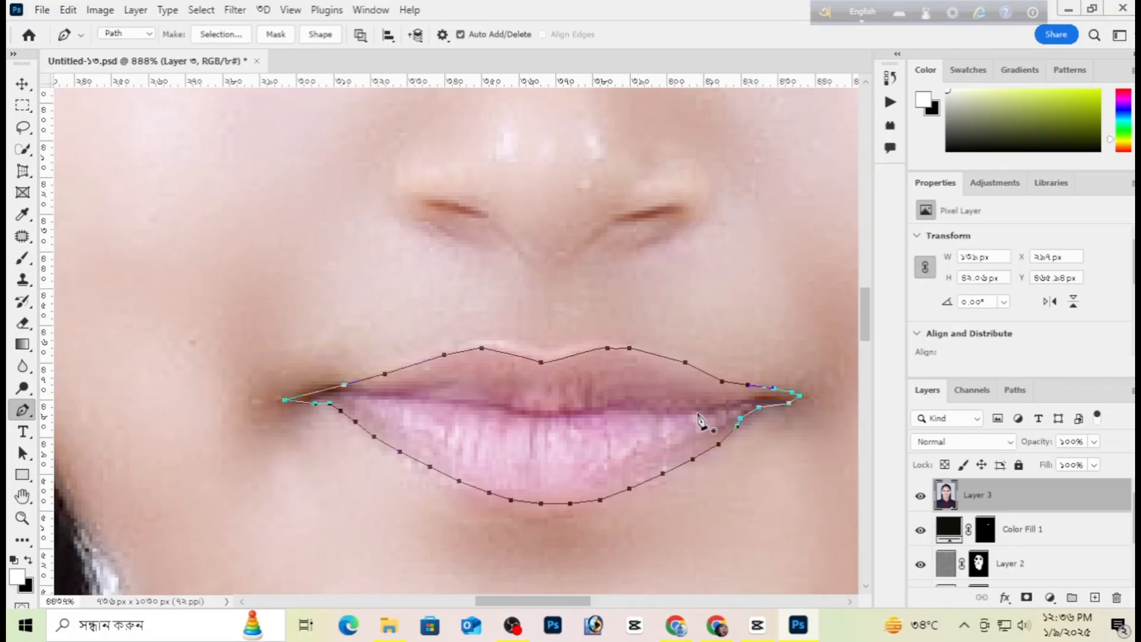
# Step: Convert the lip path into a new anti-aliased selection with a feather radius of 0 pixels
pyautogui.scroll(-8, 648, 406)
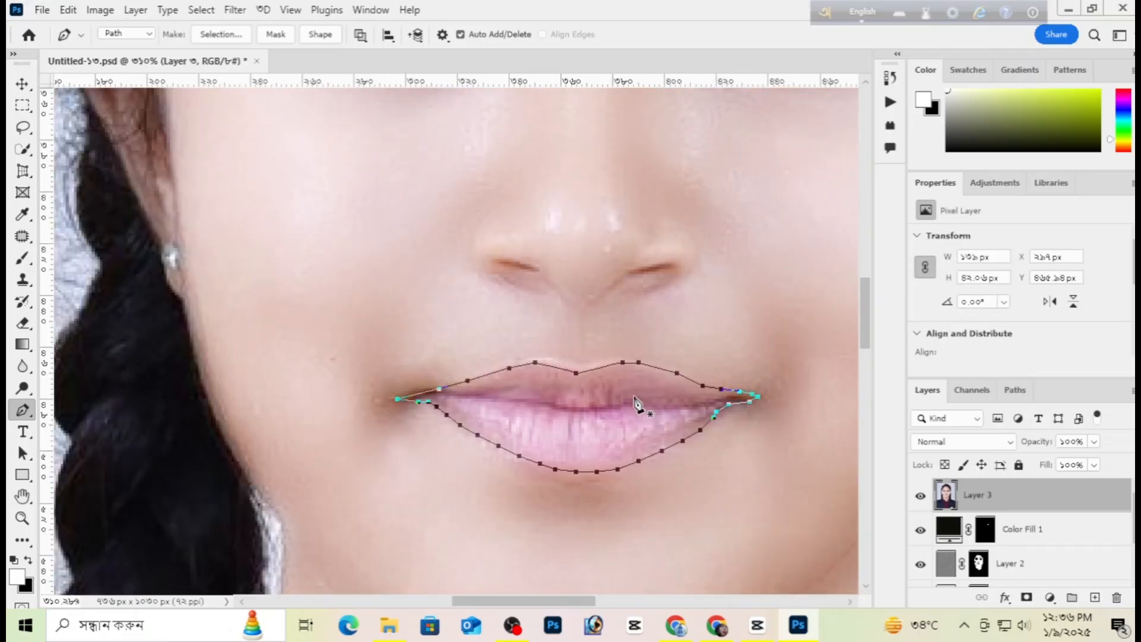
pyautogui.hscroll(3, 623, 404)
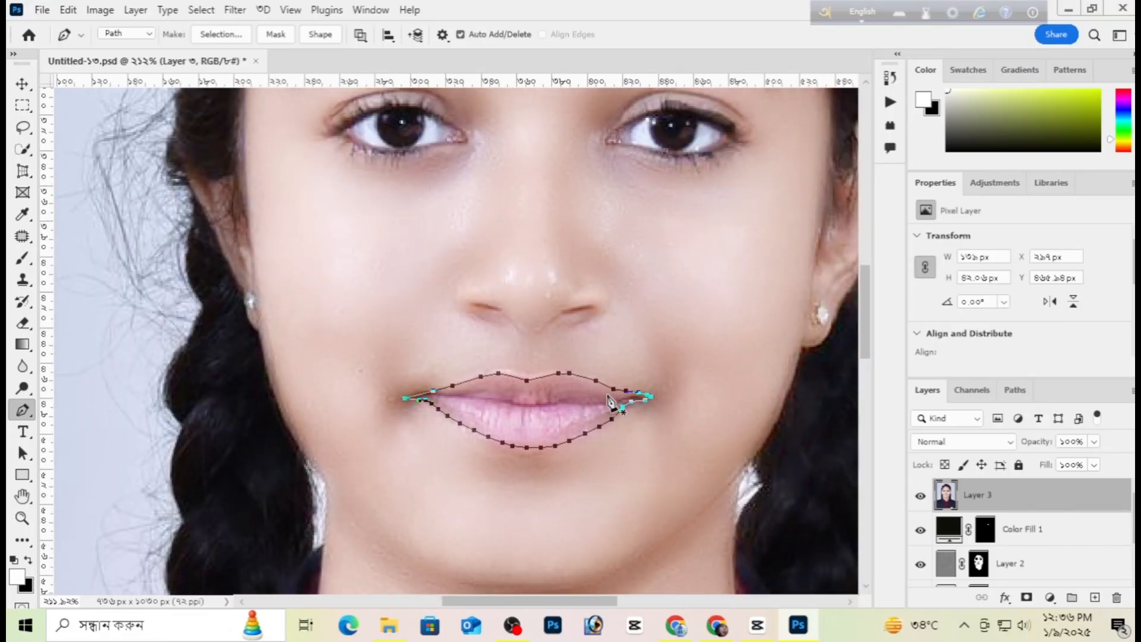
pyautogui.rightClick(528, 410)
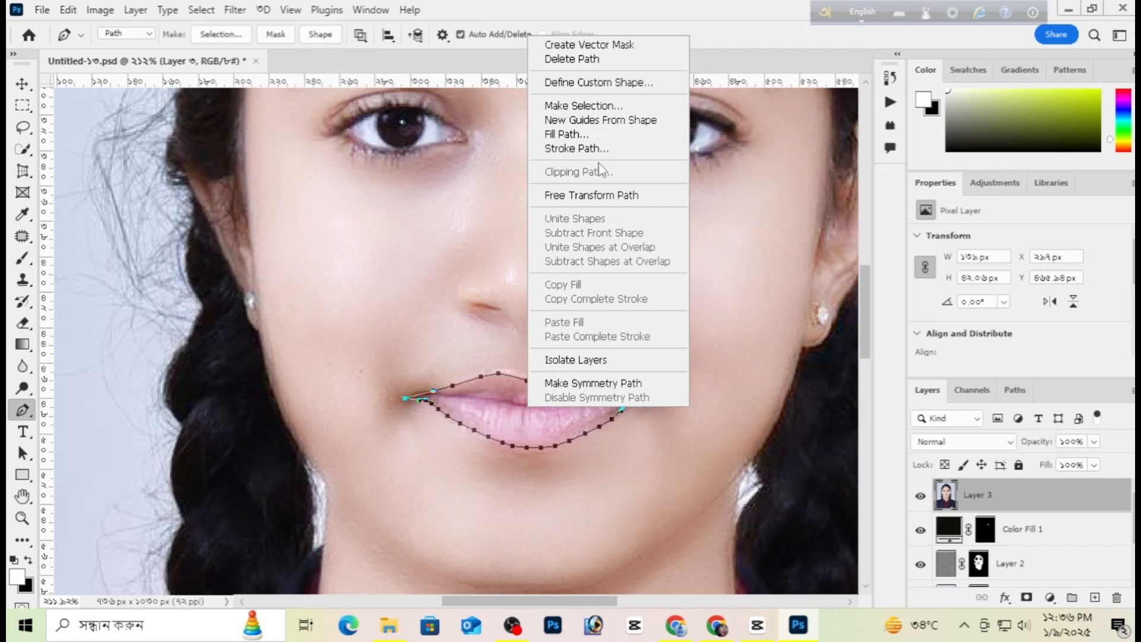
pyautogui.click(578, 106)
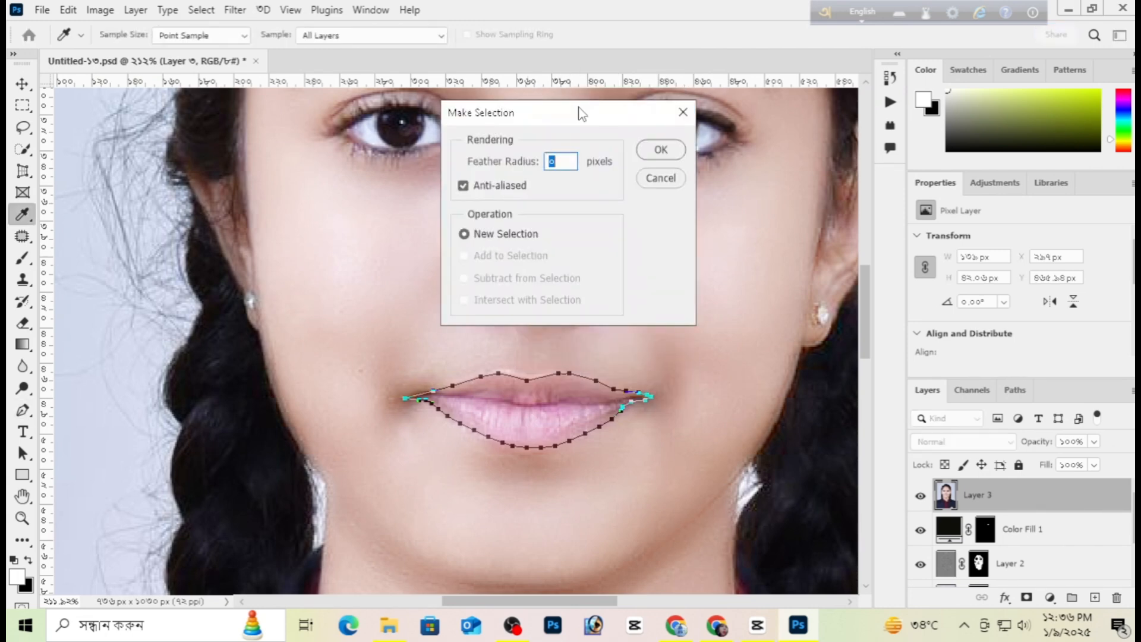
pyautogui.click(660, 146)
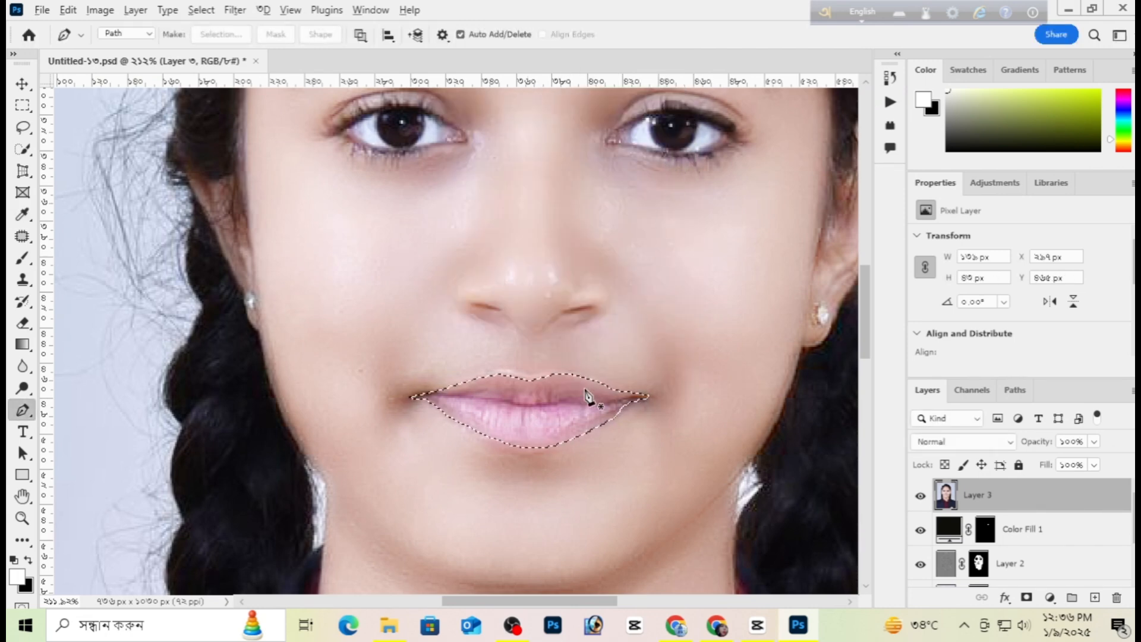
# Step: Add a solid colour fill layer in red #e22929 from the lip selection
pyautogui.scroll(-3, 593, 401)
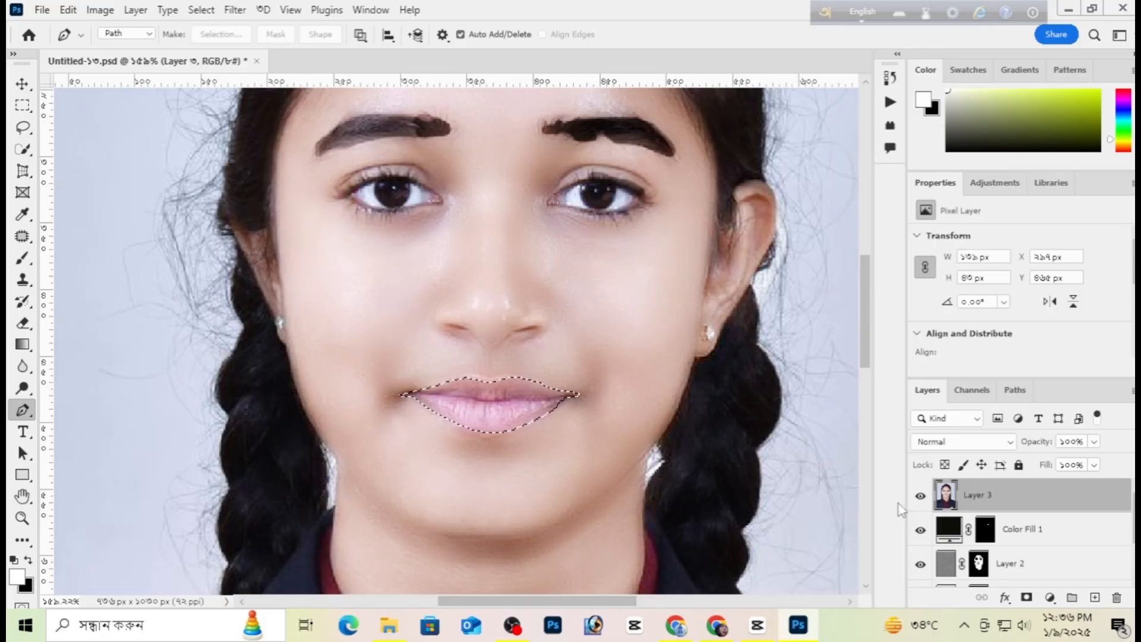
pyautogui.click(1050, 597)
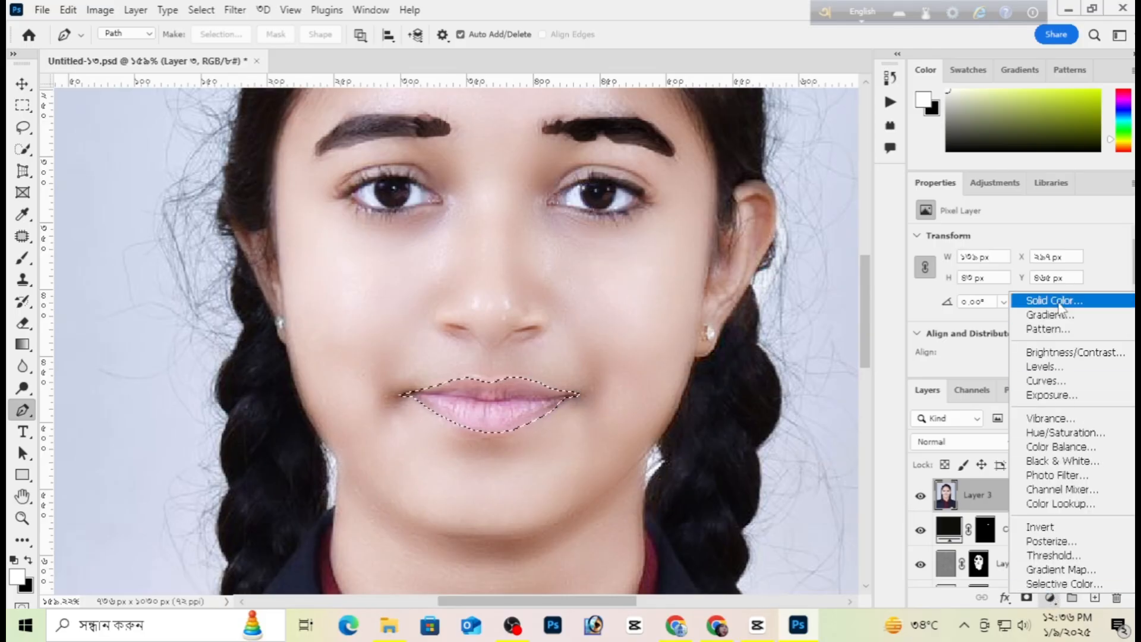
pyautogui.click(1051, 301)
pyautogui.click(933, 254)
pyautogui.moveTo(934, 254); pyautogui.dragTo(934, 235)
pyautogui.click(878, 249)
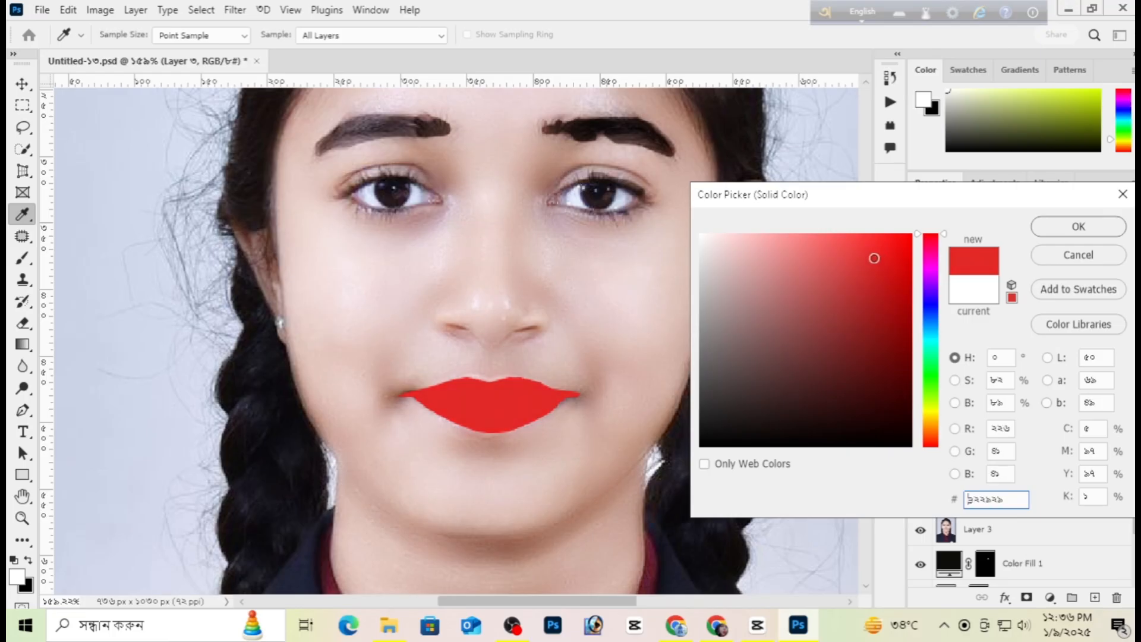
pyautogui.click(1078, 227)
# Step: Set the red lip colour fill layer's blend mode to Multiply
pyautogui.scroll(-5, 613, 392)
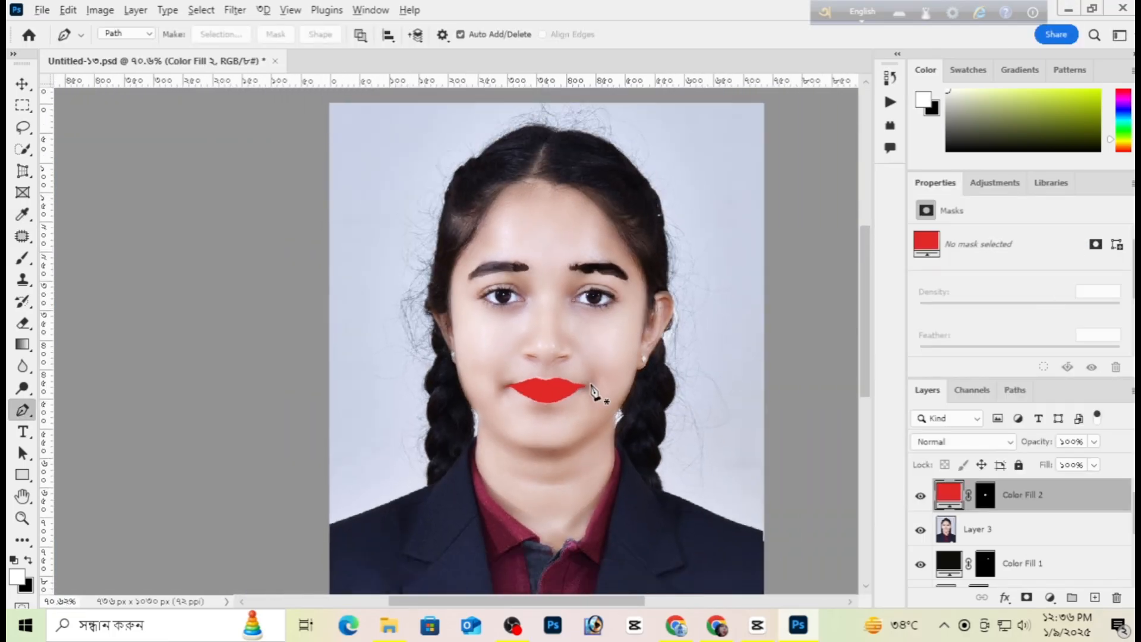
pyautogui.scroll(5, 591, 392)
pyautogui.click(1004, 445)
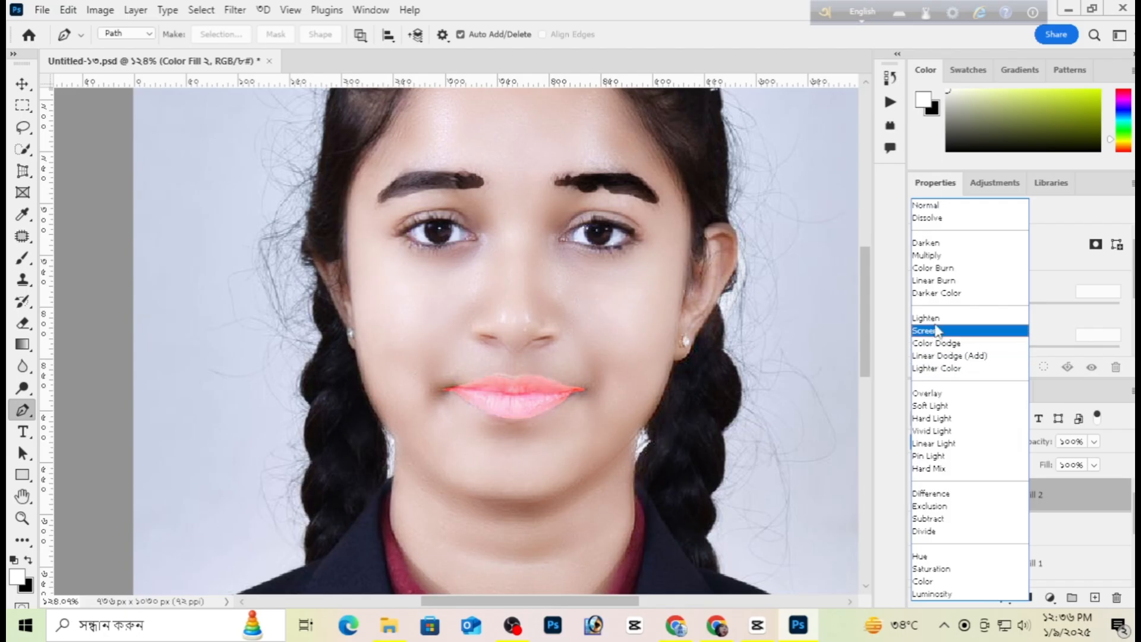
pyautogui.click(936, 259)
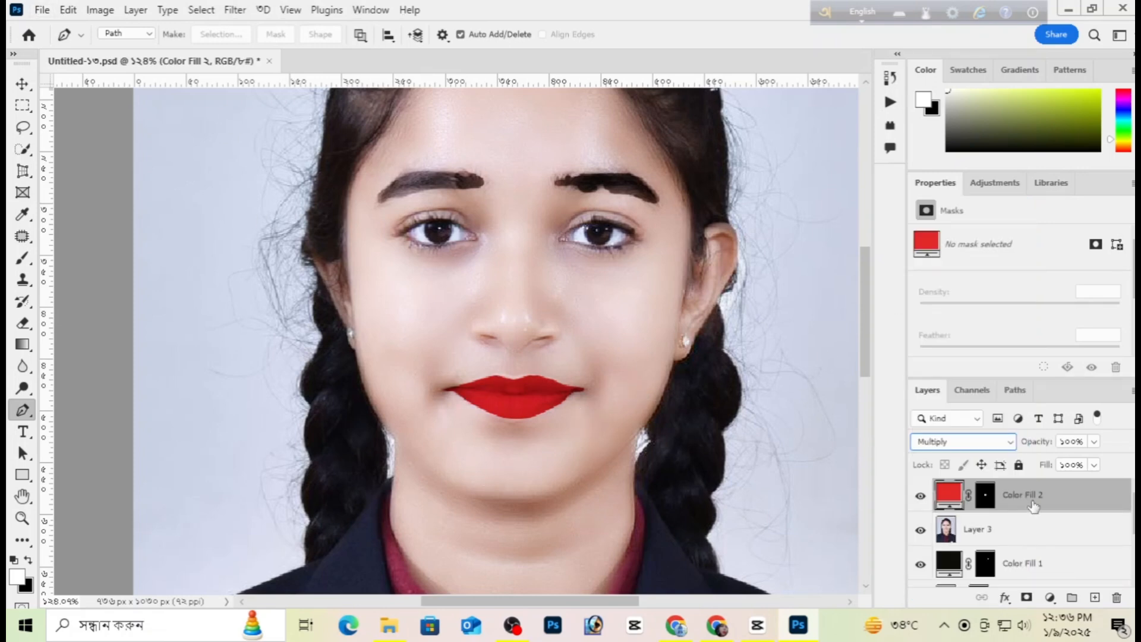
# Step: Convert the lip colour fill layer to a smart object and soften its edges with a slight Gaussian Blur
pyautogui.click(22, 83)
pyautogui.click(235, 10)
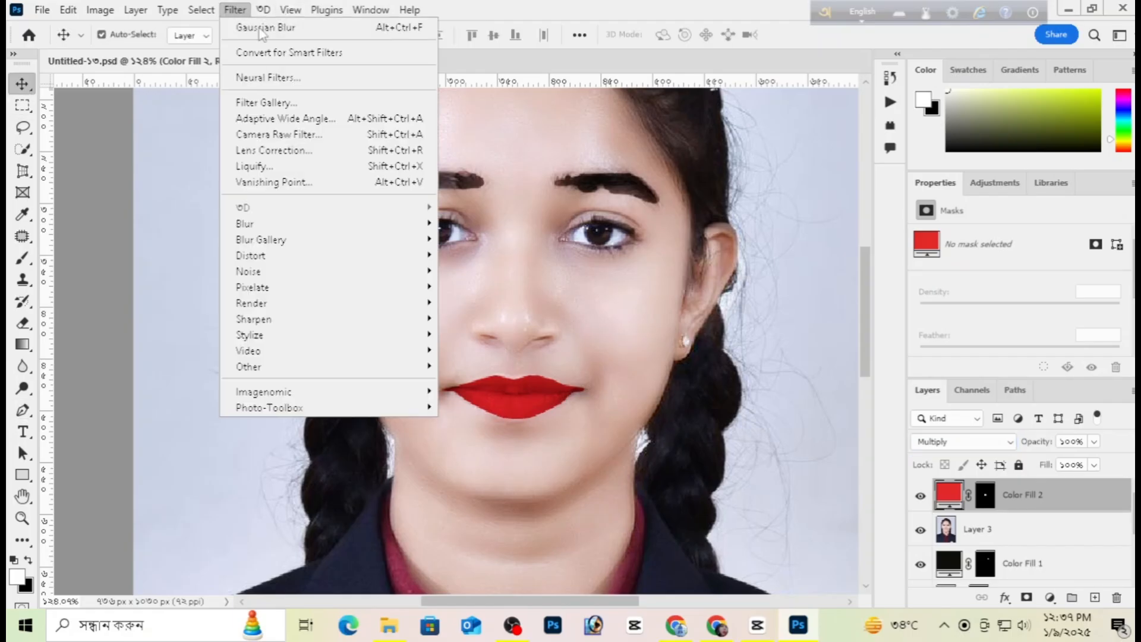
pyautogui.moveTo(325, 226)
pyautogui.click(493, 286)
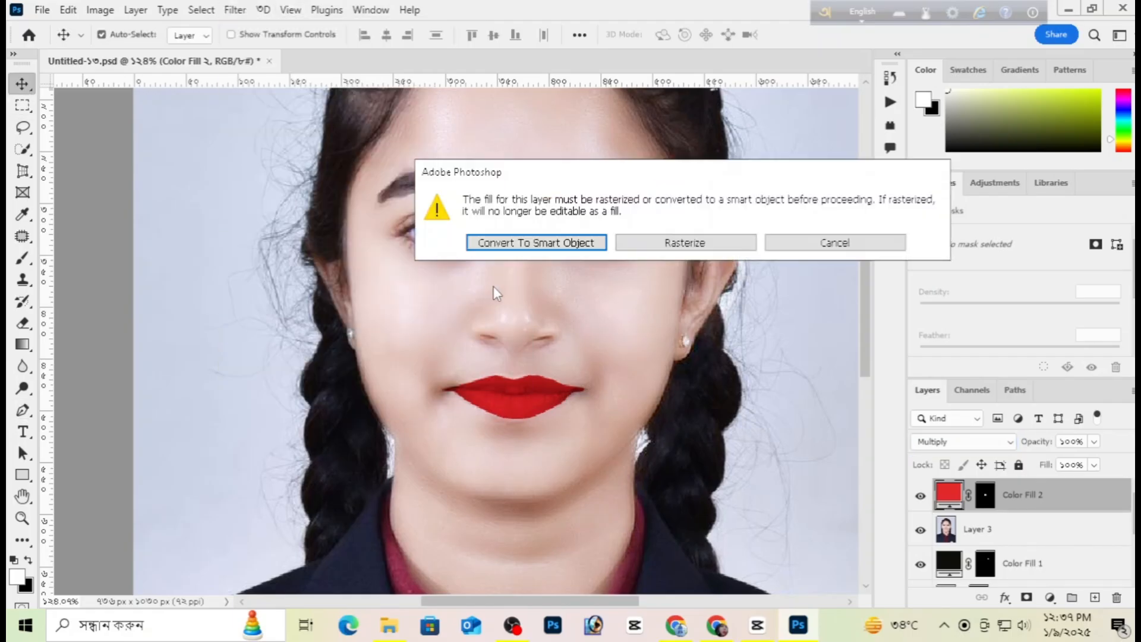
pyautogui.click(508, 243)
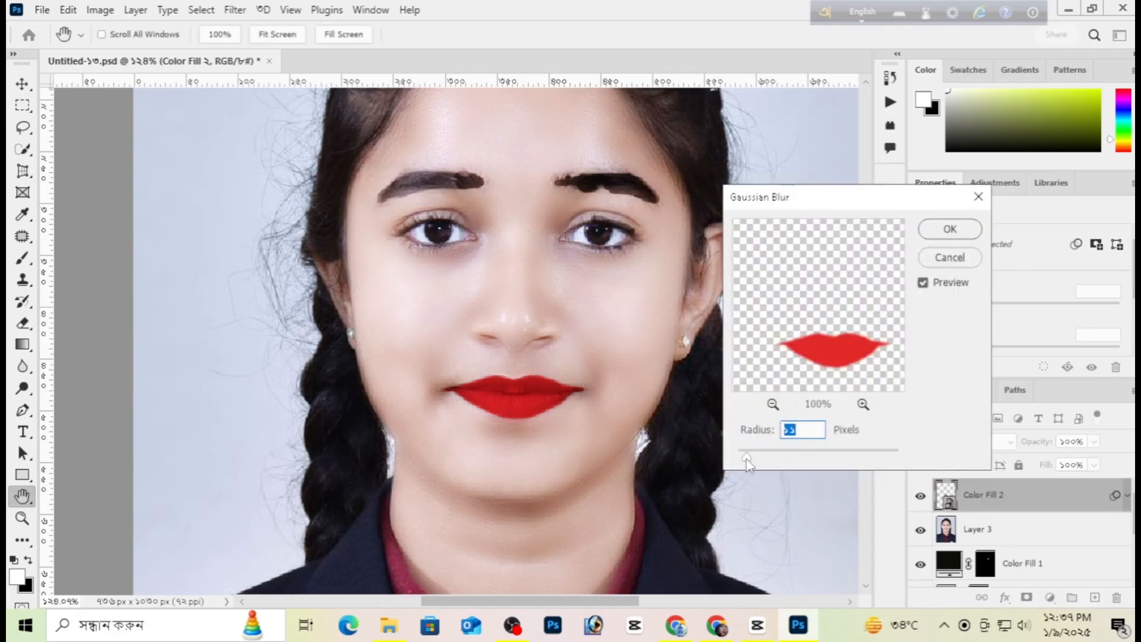
pyautogui.moveTo(746, 462); pyautogui.dragTo(752, 464)
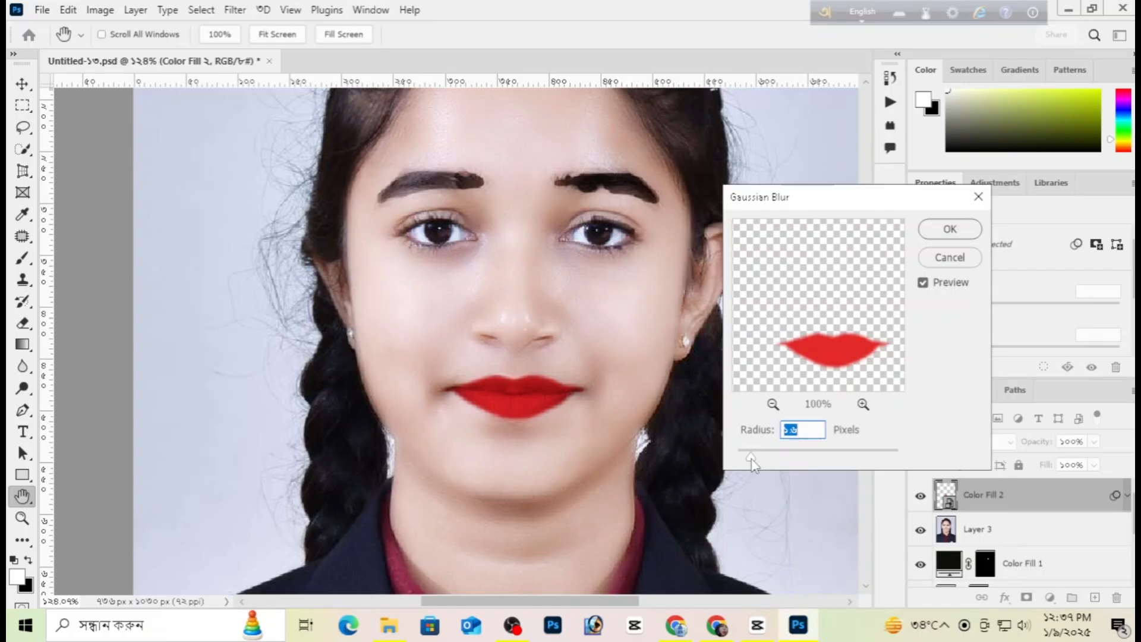
pyautogui.moveTo(752, 465); pyautogui.dragTo(754, 464)
pyautogui.click(950, 229)
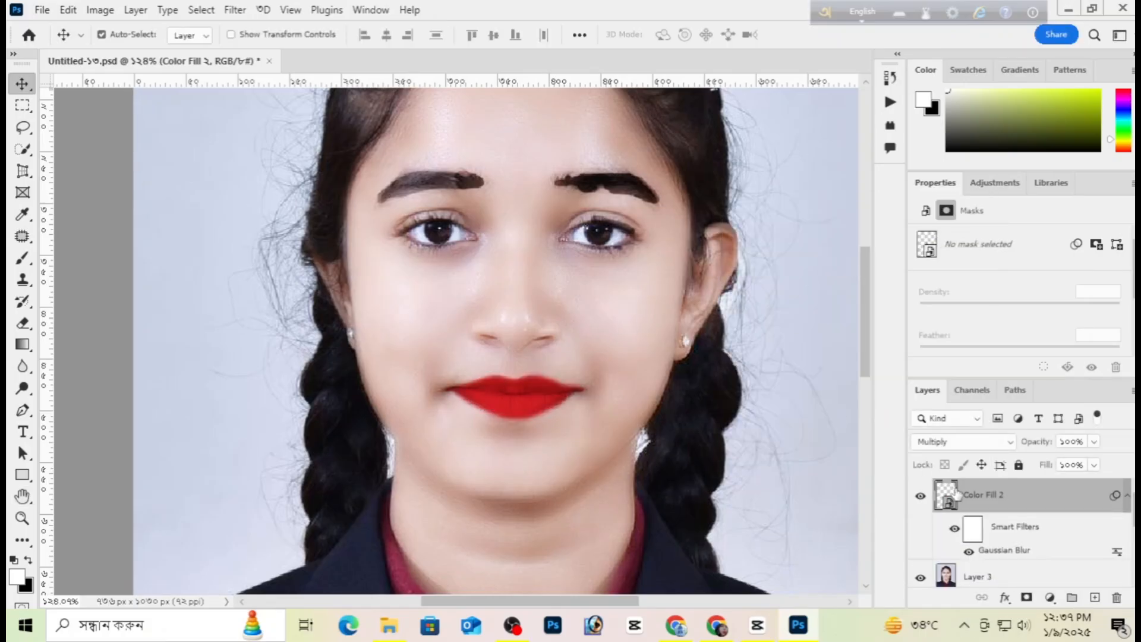
# Step: Lower the lip colour layer's opacity to 71% and compare the portrait with the layer hidden and shown
pyautogui.click(919, 497)
pyautogui.click(919, 497)
pyautogui.click(1095, 443)
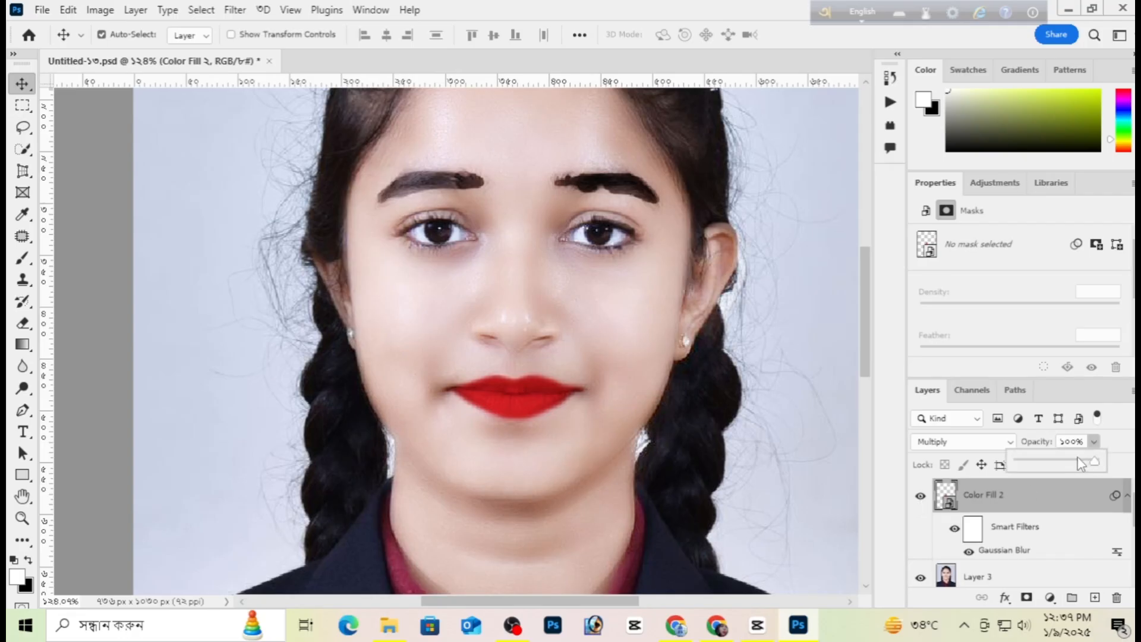
pyautogui.moveTo(1087, 466); pyautogui.dragTo(1076, 464)
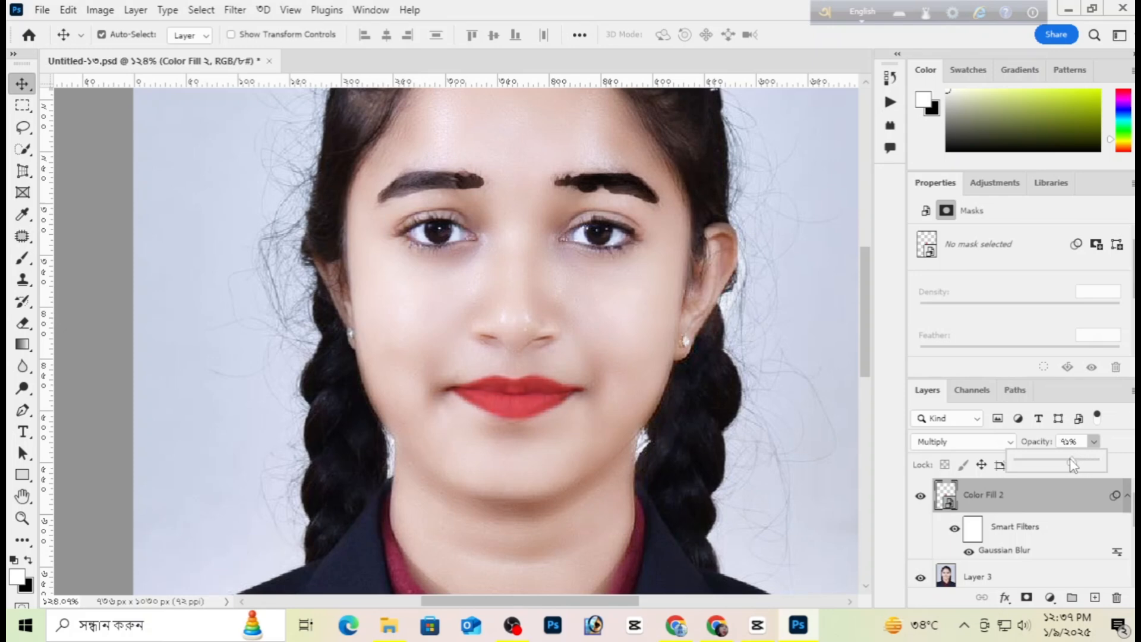
pyautogui.click(1131, 437)
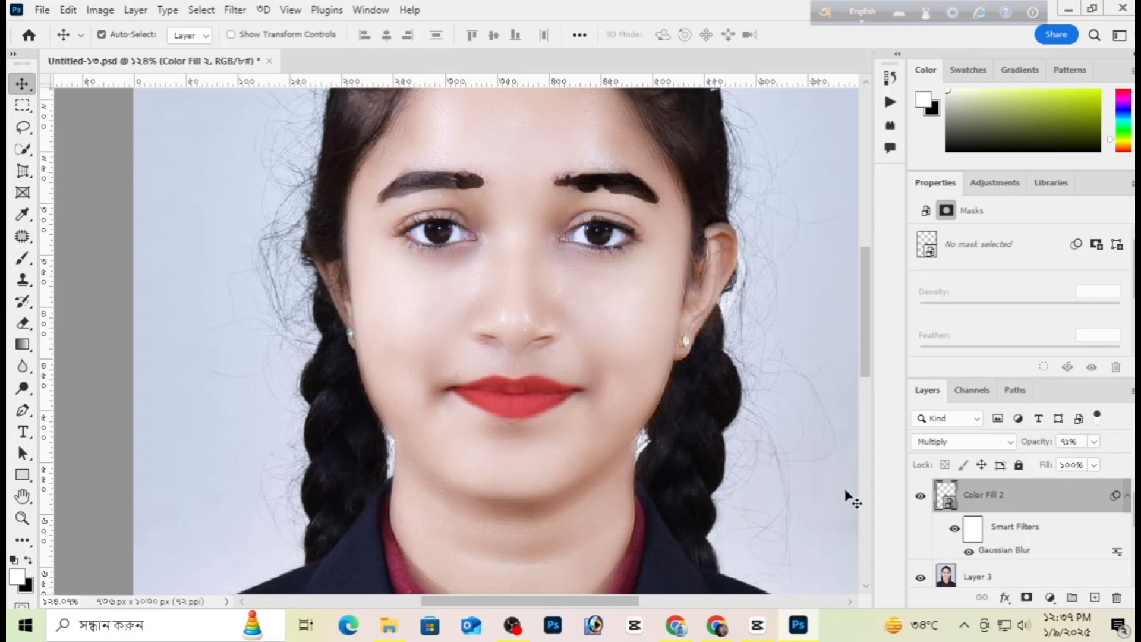
pyautogui.click(918, 495)
pyautogui.click(917, 495)
pyautogui.scroll(-4, 691, 389)
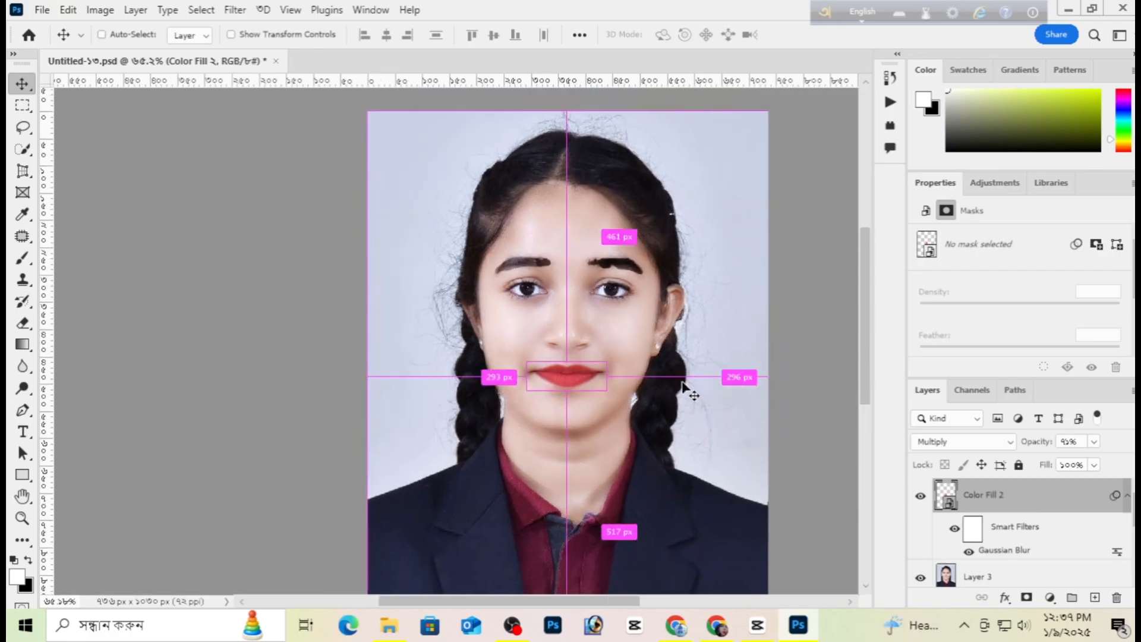
pyautogui.hscroll(3, 691, 390)
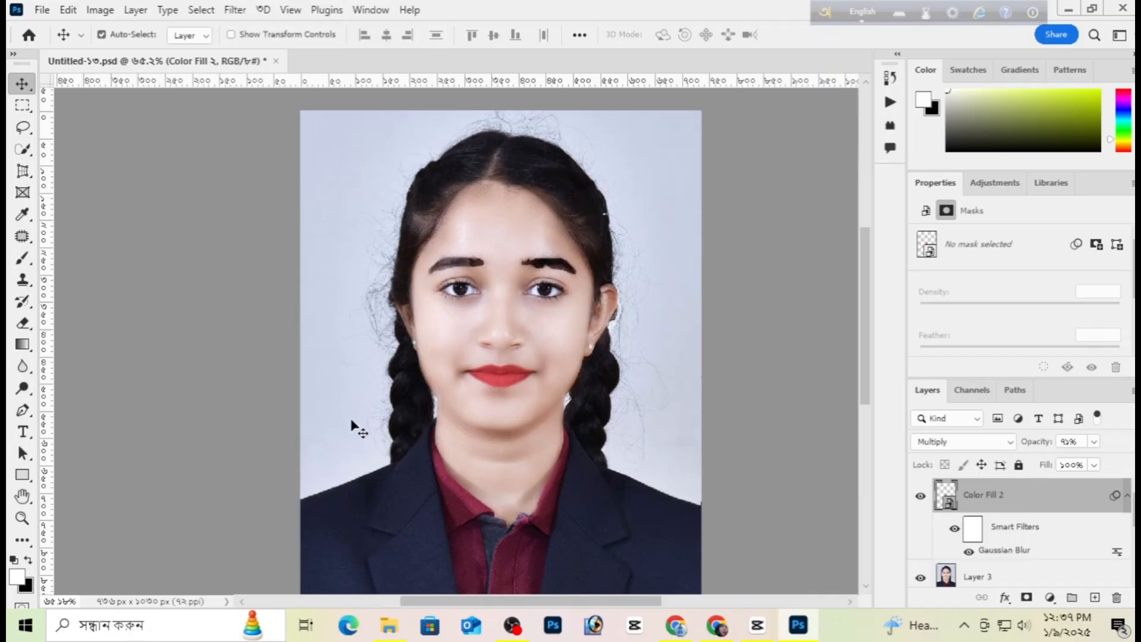
pyautogui.click(23, 149)
pyautogui.click(113, 161)
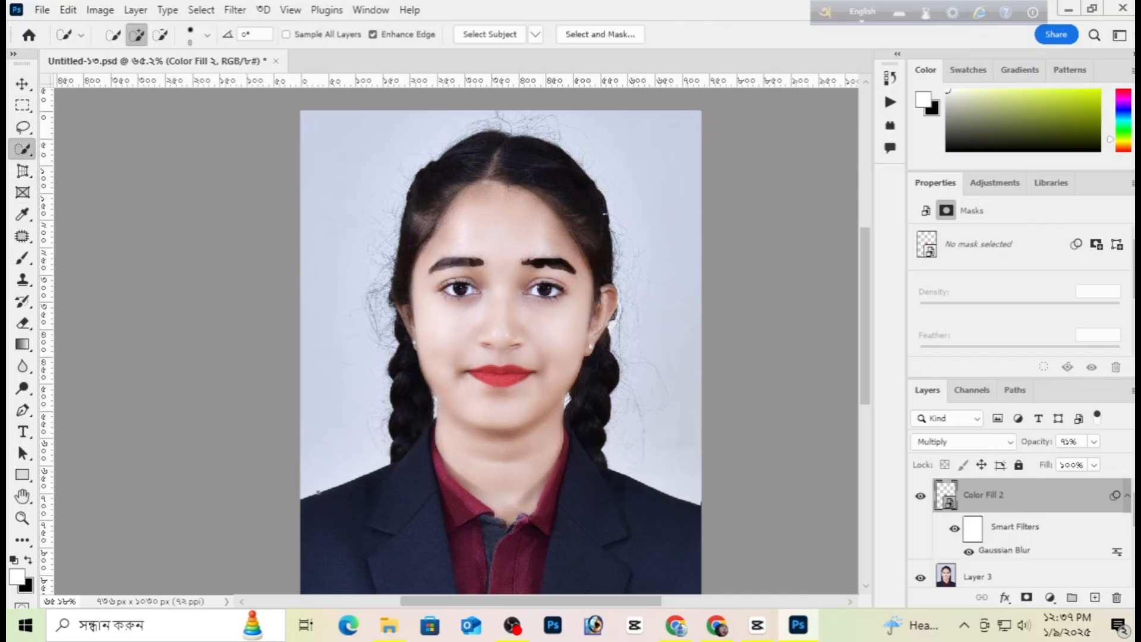
pyautogui.moveTo(318, 491)
pyautogui.mouseDown()
pyautogui.moveTo(333, 297)
pyautogui.moveTo(475, 131)
pyautogui.moveTo(676, 244)
pyautogui.mouseUp()
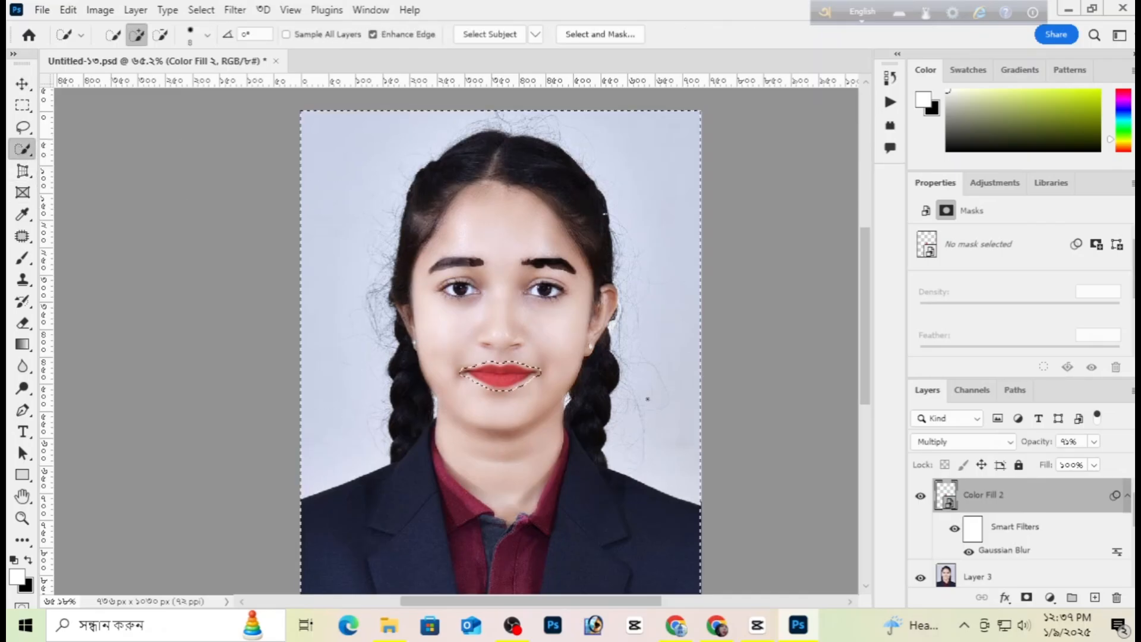
pyautogui.hotkey('ctrl', 'd')
pyautogui.moveTo(302, 492); pyautogui.dragTo(373, 462)
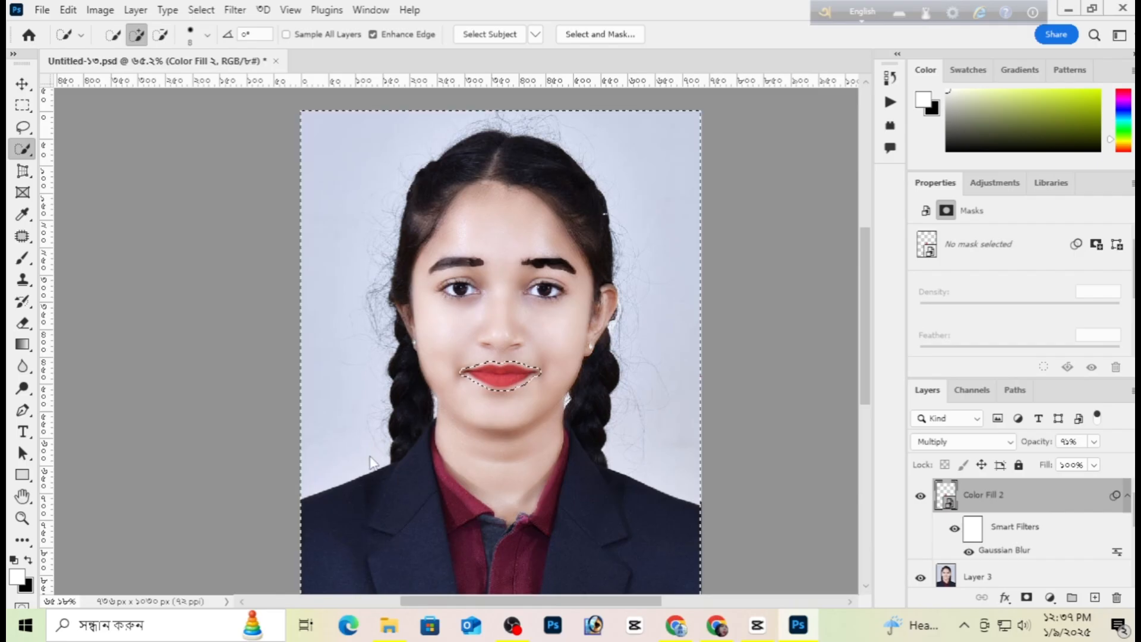
pyautogui.hotkey('ctrl', 'd')
# Step: Stamp the visible image into a new layer on top and select its light background on both sides of the head with Quick Selection
pyautogui.click(1004, 503)
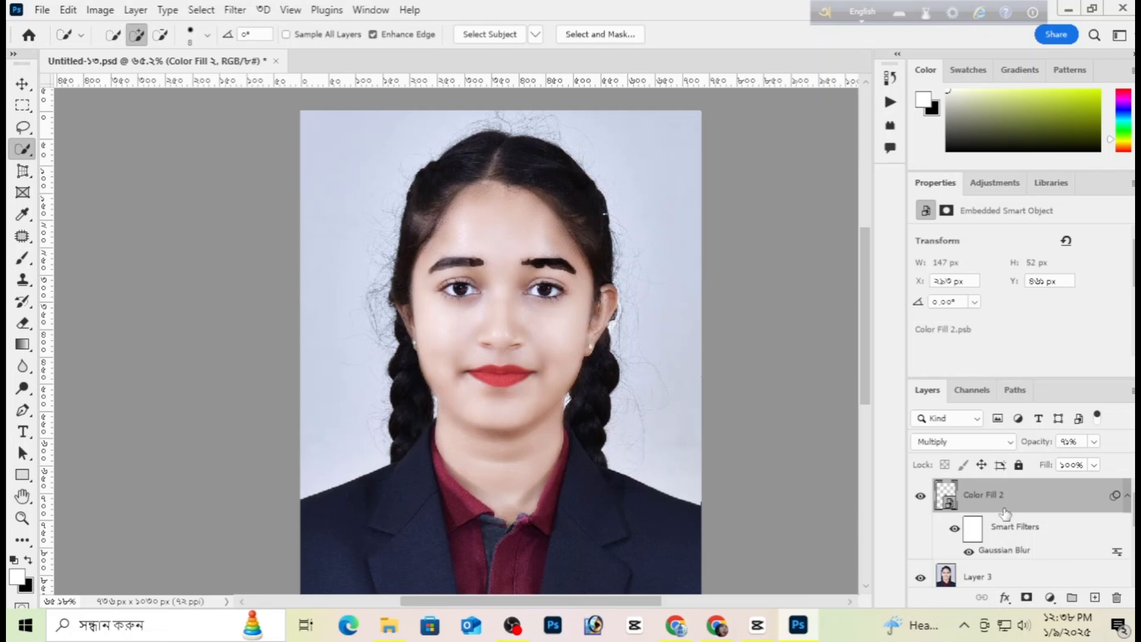
pyautogui.hotkey('ctrl', 'shift', 'alt', 'e')
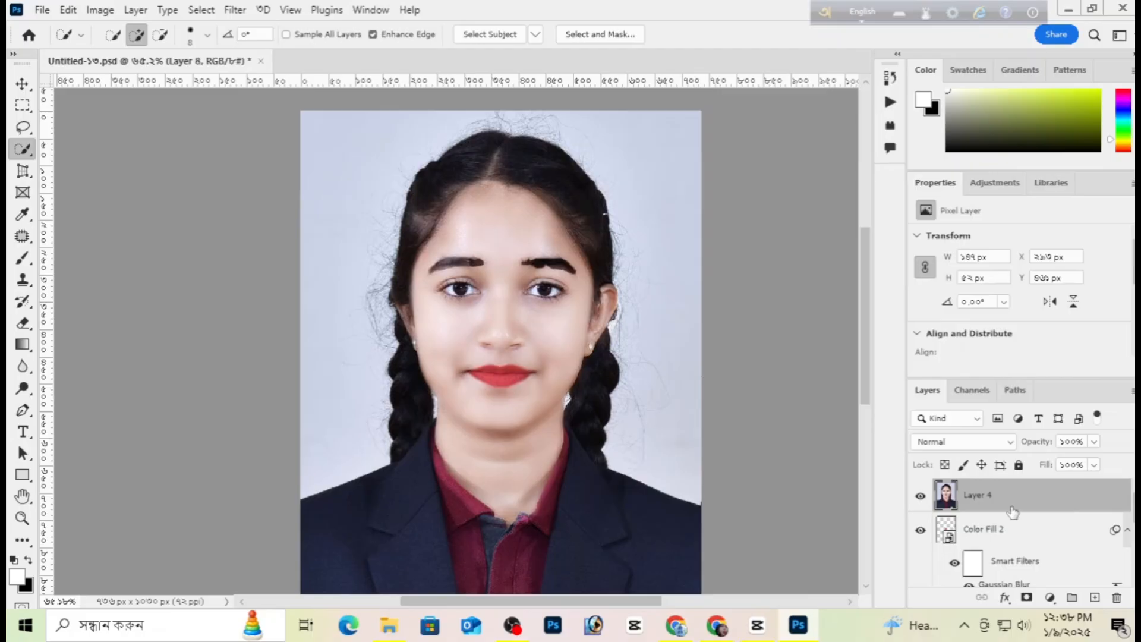
pyautogui.moveTo(323, 469)
pyautogui.mouseDown()
pyautogui.moveTo(334, 345)
pyautogui.moveTo(442, 126)
pyautogui.mouseUp()
pyautogui.moveTo(552, 126)
pyautogui.mouseDown()
pyautogui.moveTo(659, 184)
pyautogui.moveTo(690, 282)
pyautogui.moveTo(695, 418)
pyautogui.mouseUp()
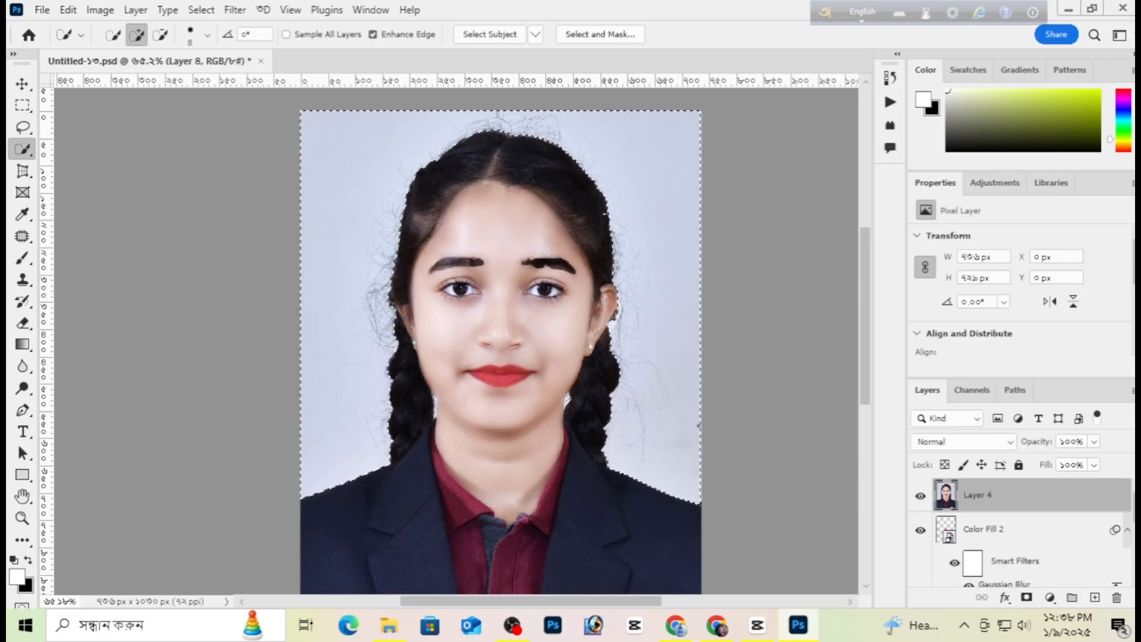
# Step: Fill the selected background with a solid colour fill layer in blue #1b29e0
pyautogui.click(1047, 598)
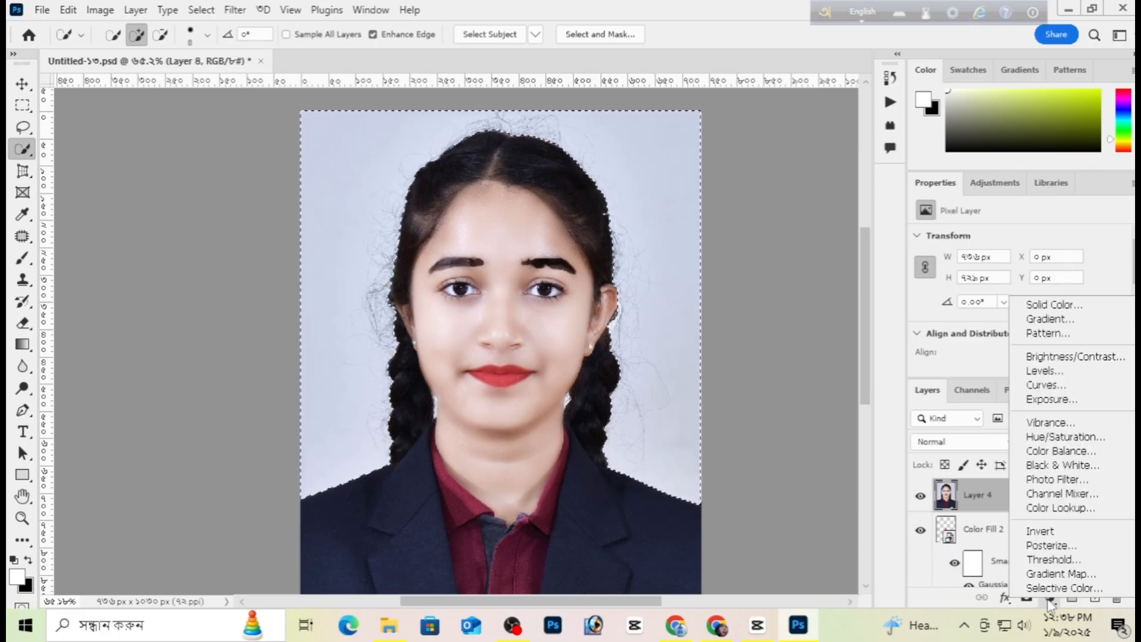
pyautogui.click(1051, 305)
pyautogui.click(933, 325)
pyautogui.moveTo(936, 324); pyautogui.dragTo(933, 307)
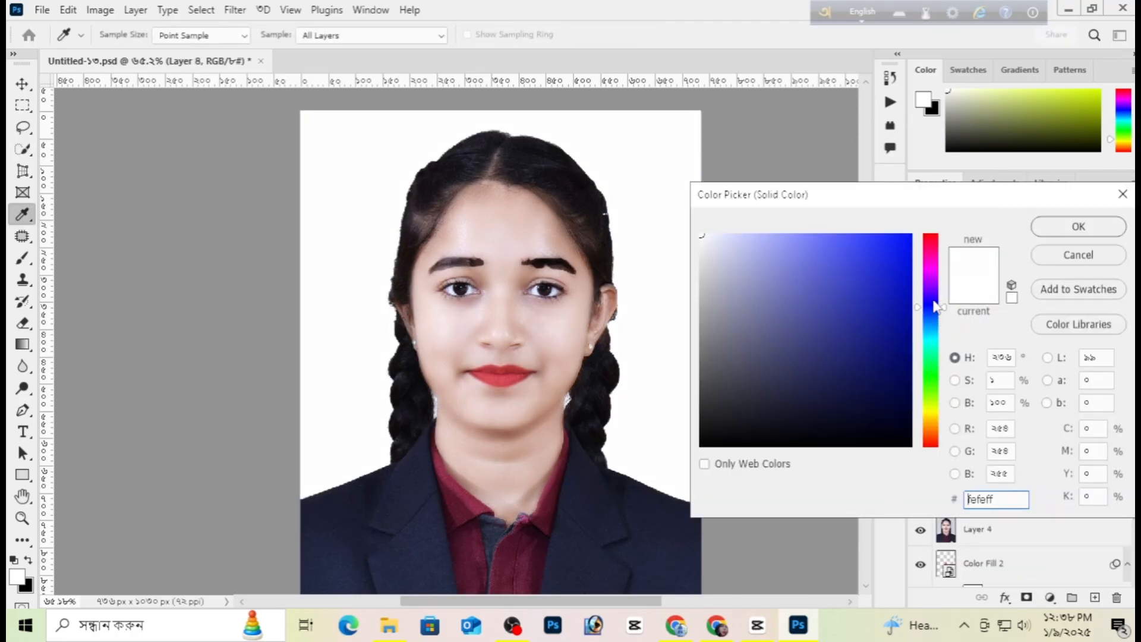
pyautogui.moveTo(886, 257); pyautogui.dragTo(888, 251)
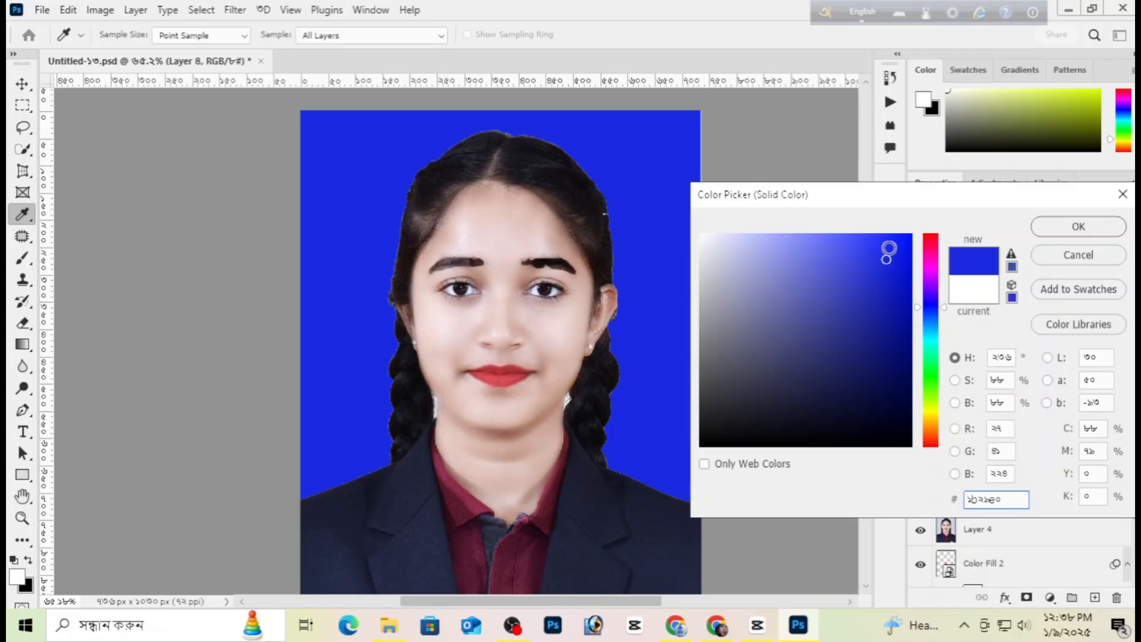
pyautogui.click(1068, 234)
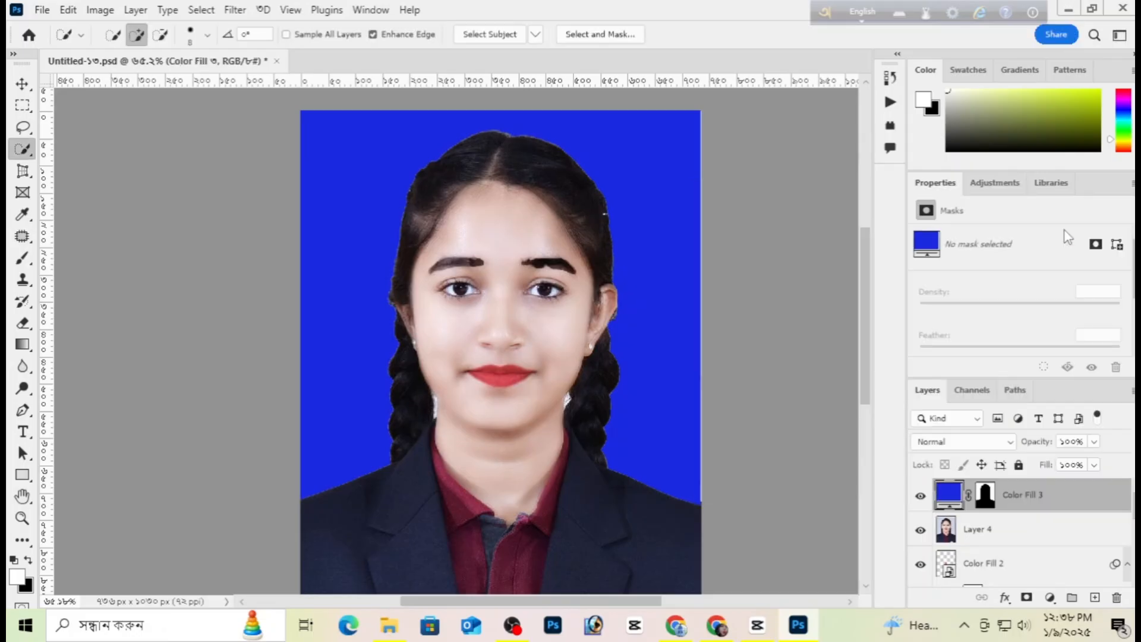
# Step: Group all the layers above the Background, and hide and show the group to compare the retouch with the original photo
pyautogui.scroll(-3, 473, 364)
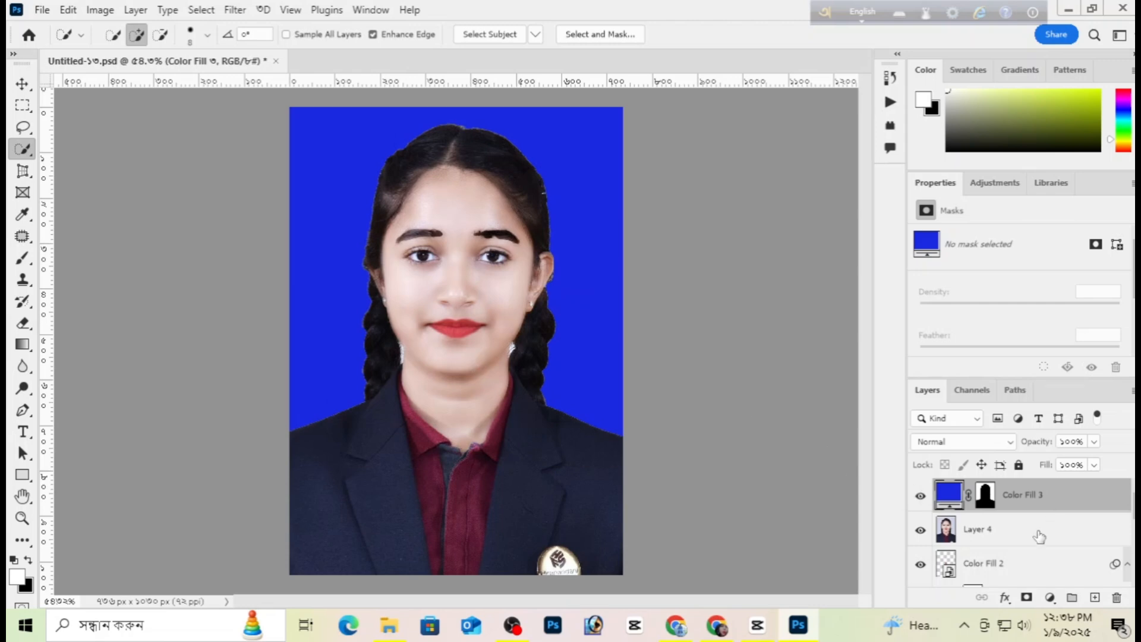
pyautogui.keyDown('shift'); pyautogui.click(1040, 534); pyautogui.keyUp('shift')
pyautogui.keyDown('shift'); pyautogui.click(1036, 557); pyautogui.keyUp('shift')
pyautogui.scroll(-3, 1036, 557)
pyautogui.keyDown('shift'); pyautogui.click(1034, 542); pyautogui.keyUp('shift')
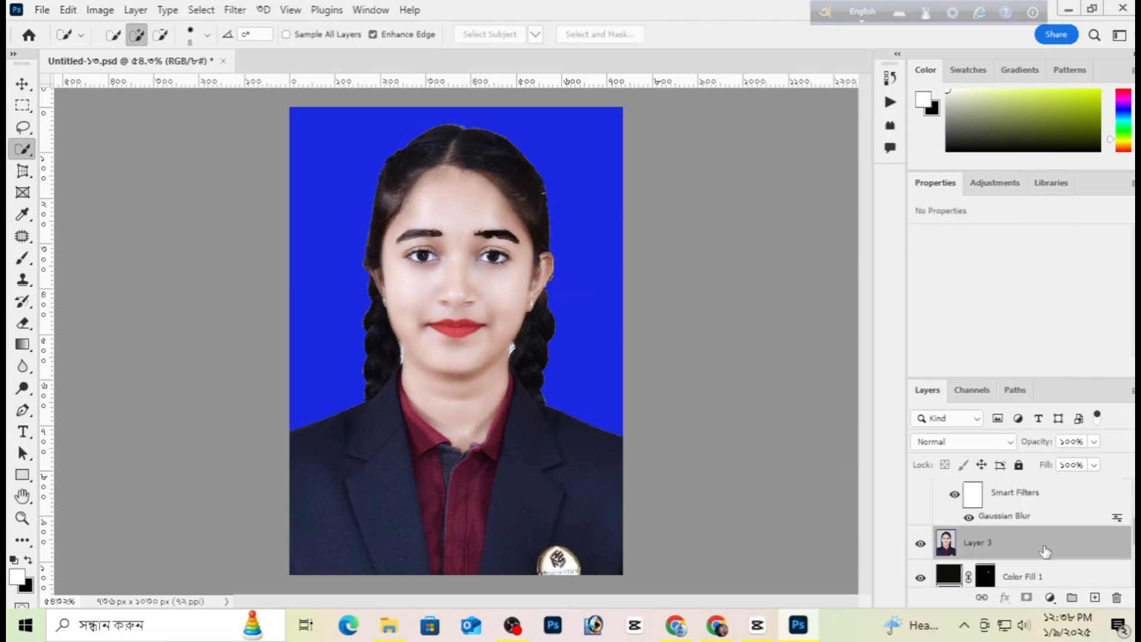
pyautogui.scroll(-2, 1039, 551)
pyautogui.keyDown('shift'); pyautogui.click(1044, 519); pyautogui.keyUp('shift')
pyautogui.keyDown('shift'); pyautogui.click(1043, 572); pyautogui.keyUp('shift')
pyautogui.scroll(-1, 1043, 572)
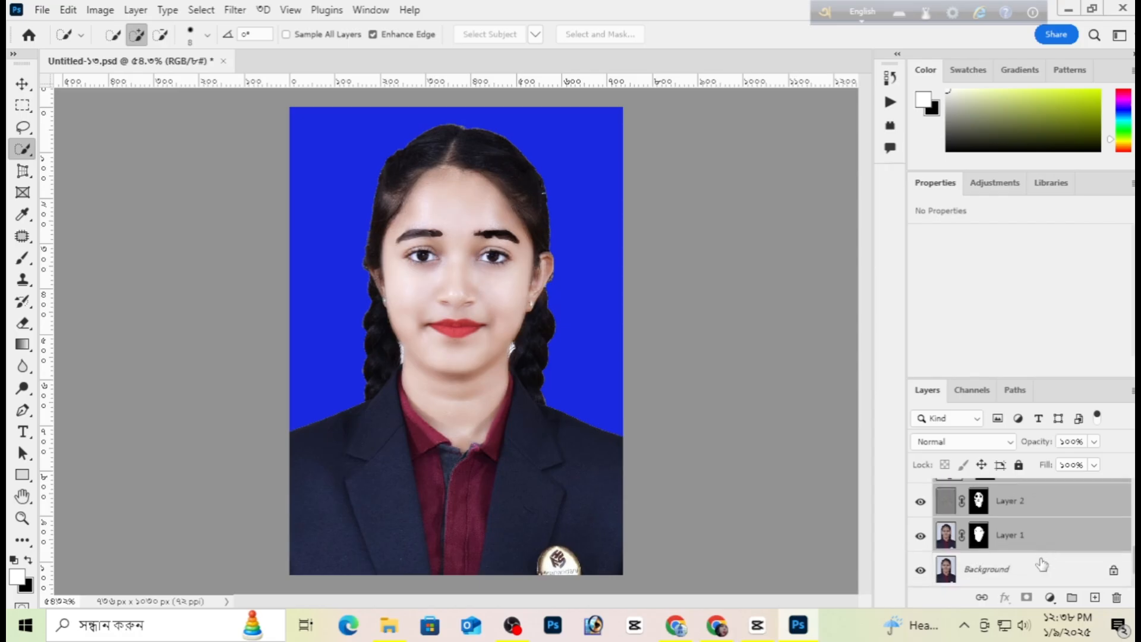
pyautogui.click(1072, 597)
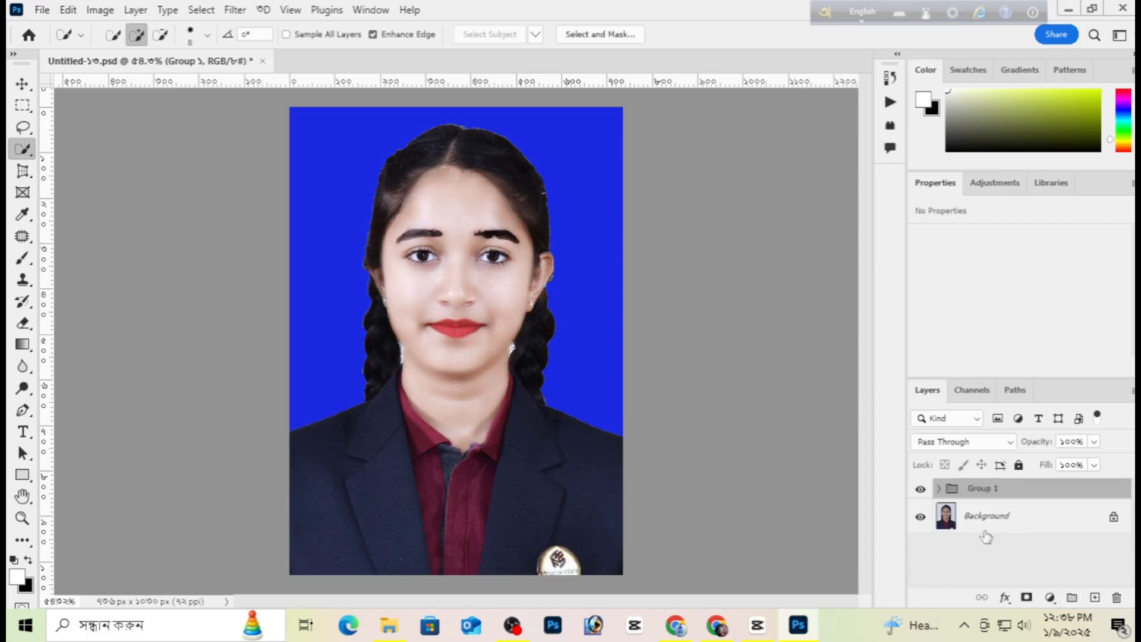
pyautogui.click(921, 490)
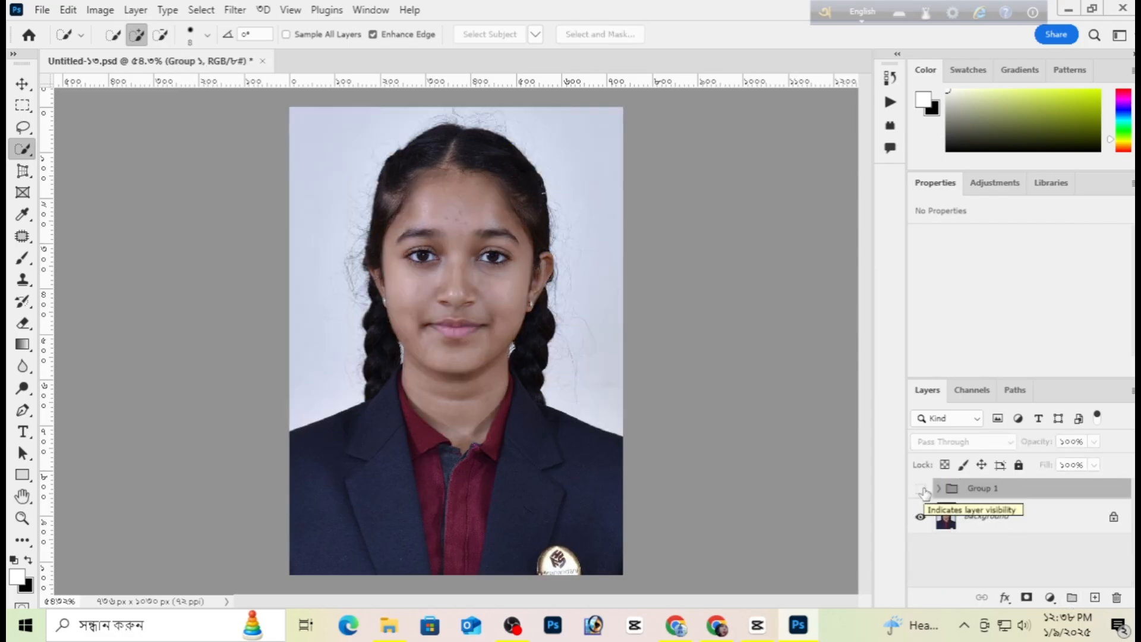
pyautogui.click(921, 490)
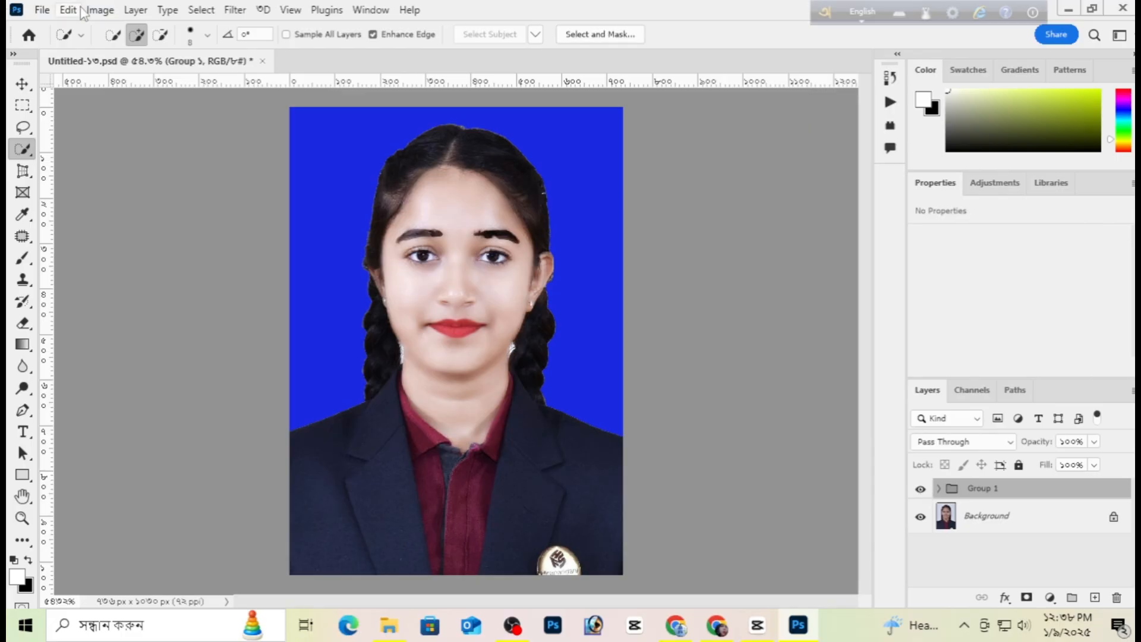
# Step: Open the Export As settings for the finished portrait, with PNG as the format
pyautogui.click(42, 10)
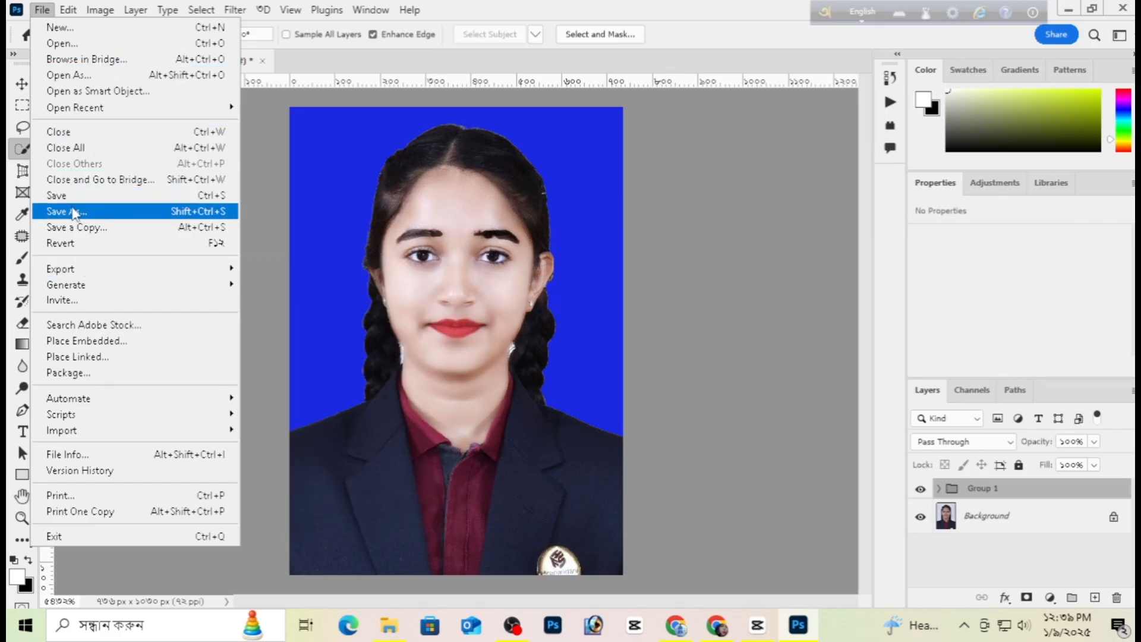
pyautogui.moveTo(196, 271)
pyautogui.click(253, 286)
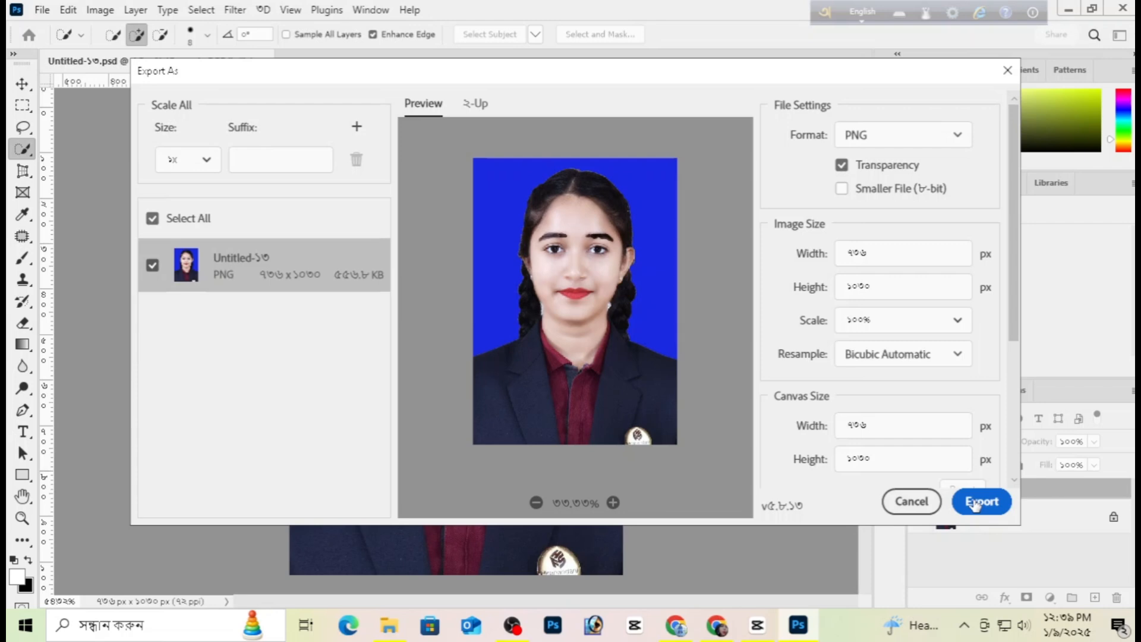
pyautogui.click(512, 625)
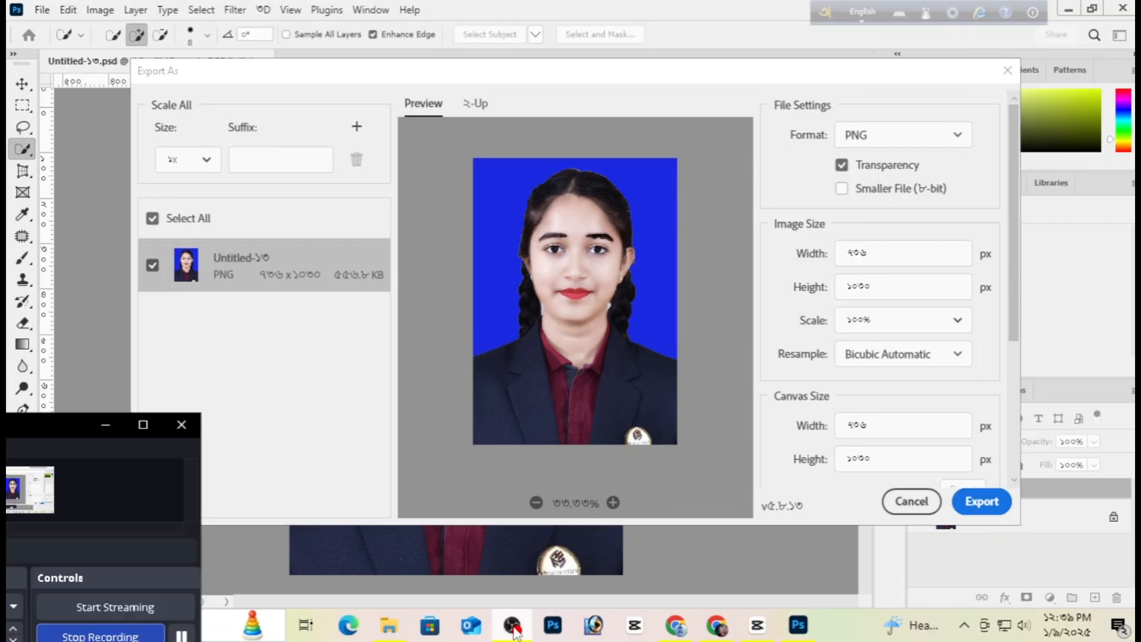